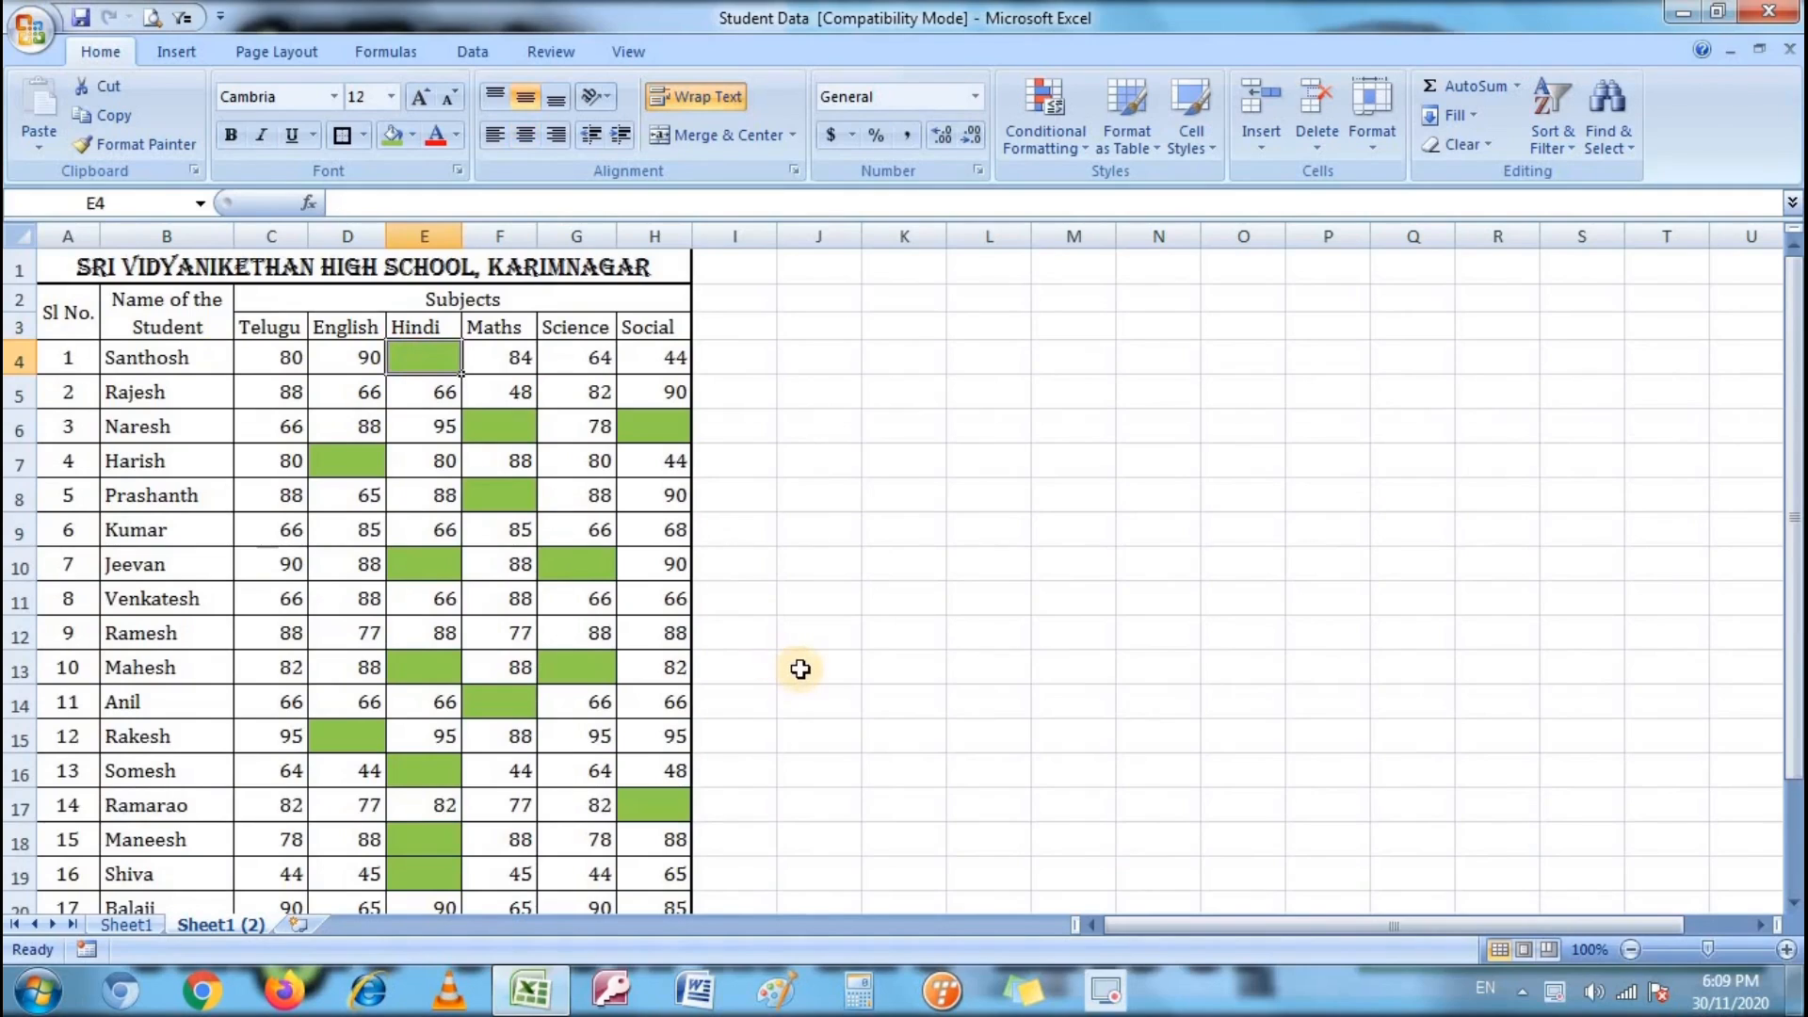
# Step: Enter Absent in the first student's blank Hindi cell E4 and copy it into blank cells F6 and H6
pyautogui.write('Absent')
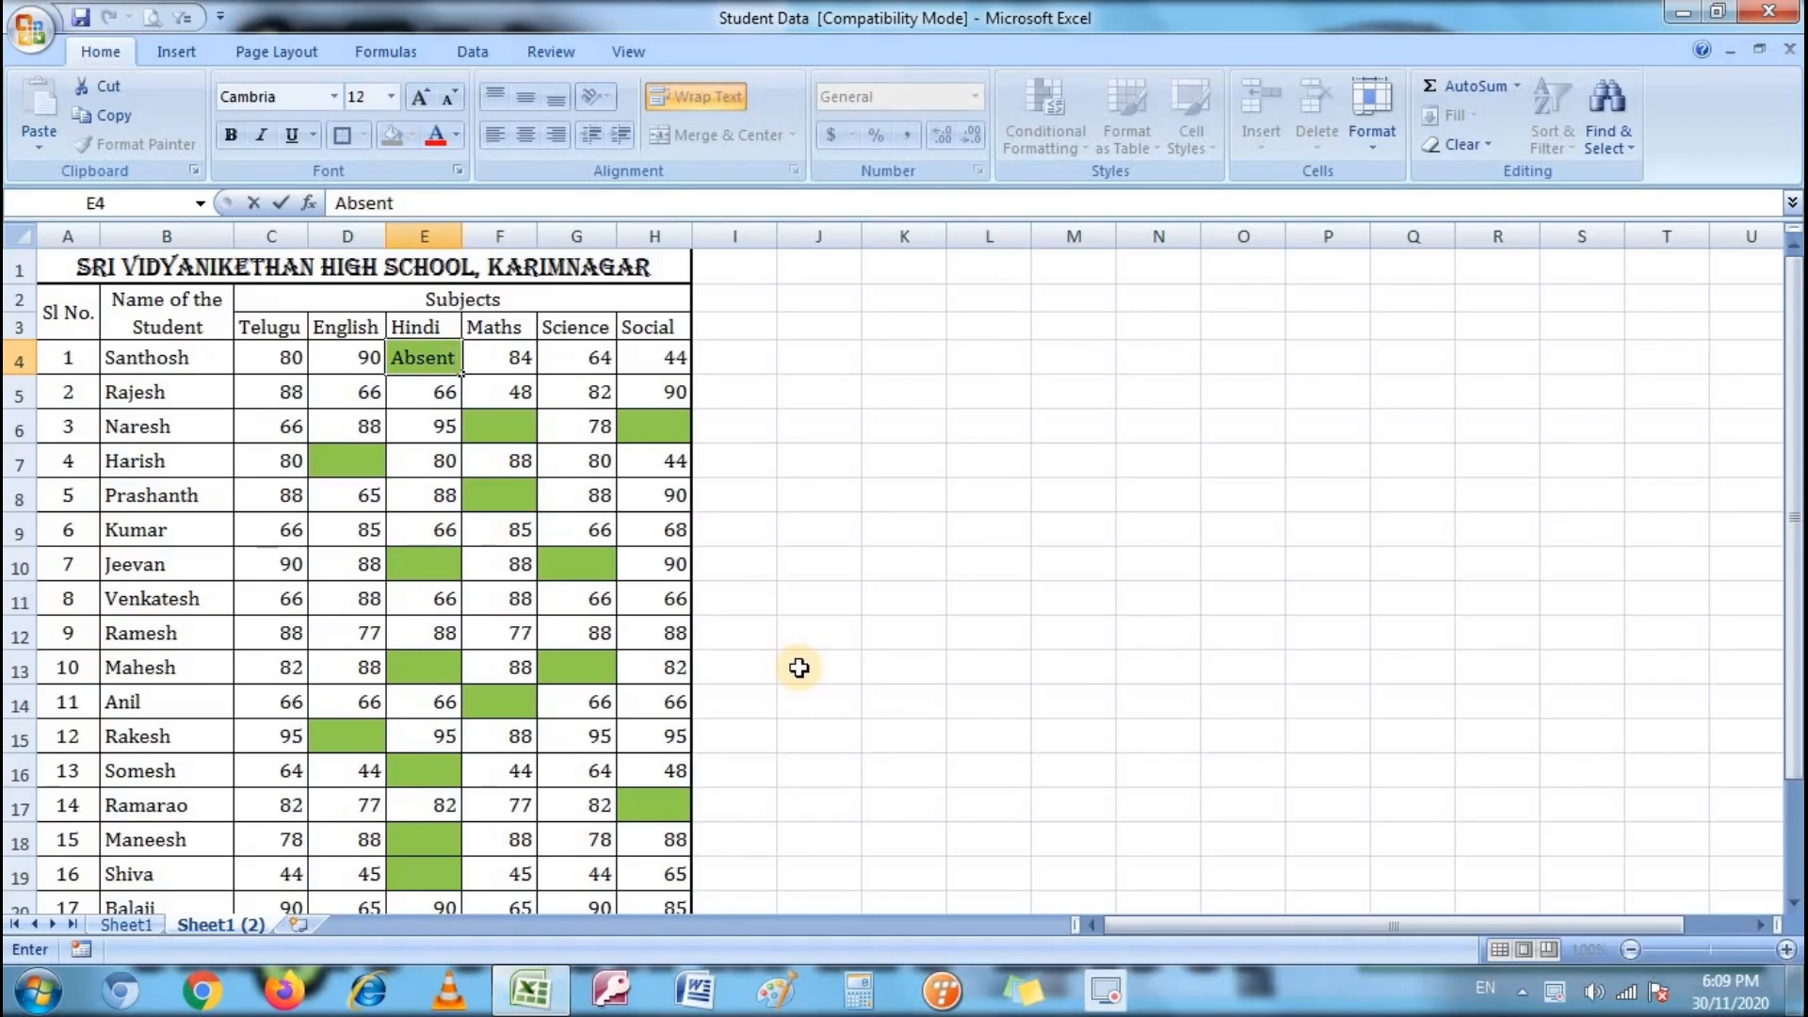
pyautogui.press('Tab')
pyautogui.press('Left')
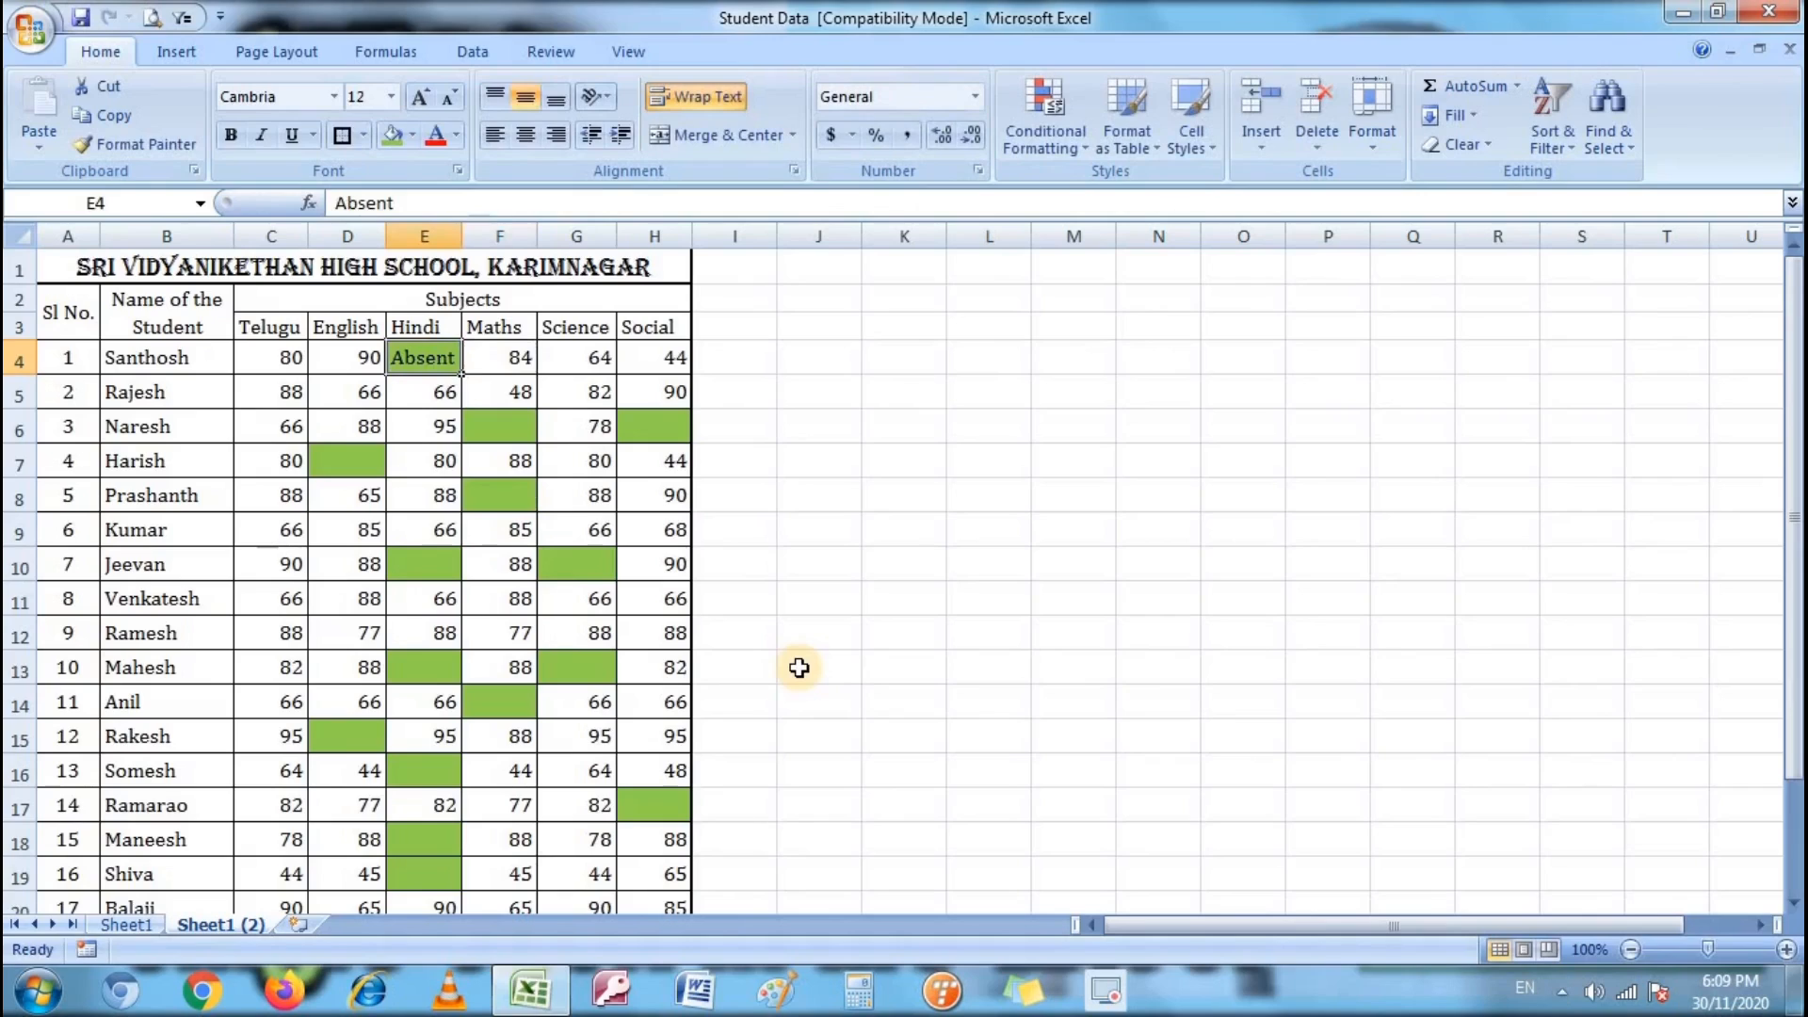
pyautogui.hotkey('ctrl', 'c')
pyautogui.press('Down')
pyautogui.press('Down')
pyautogui.press('Right')
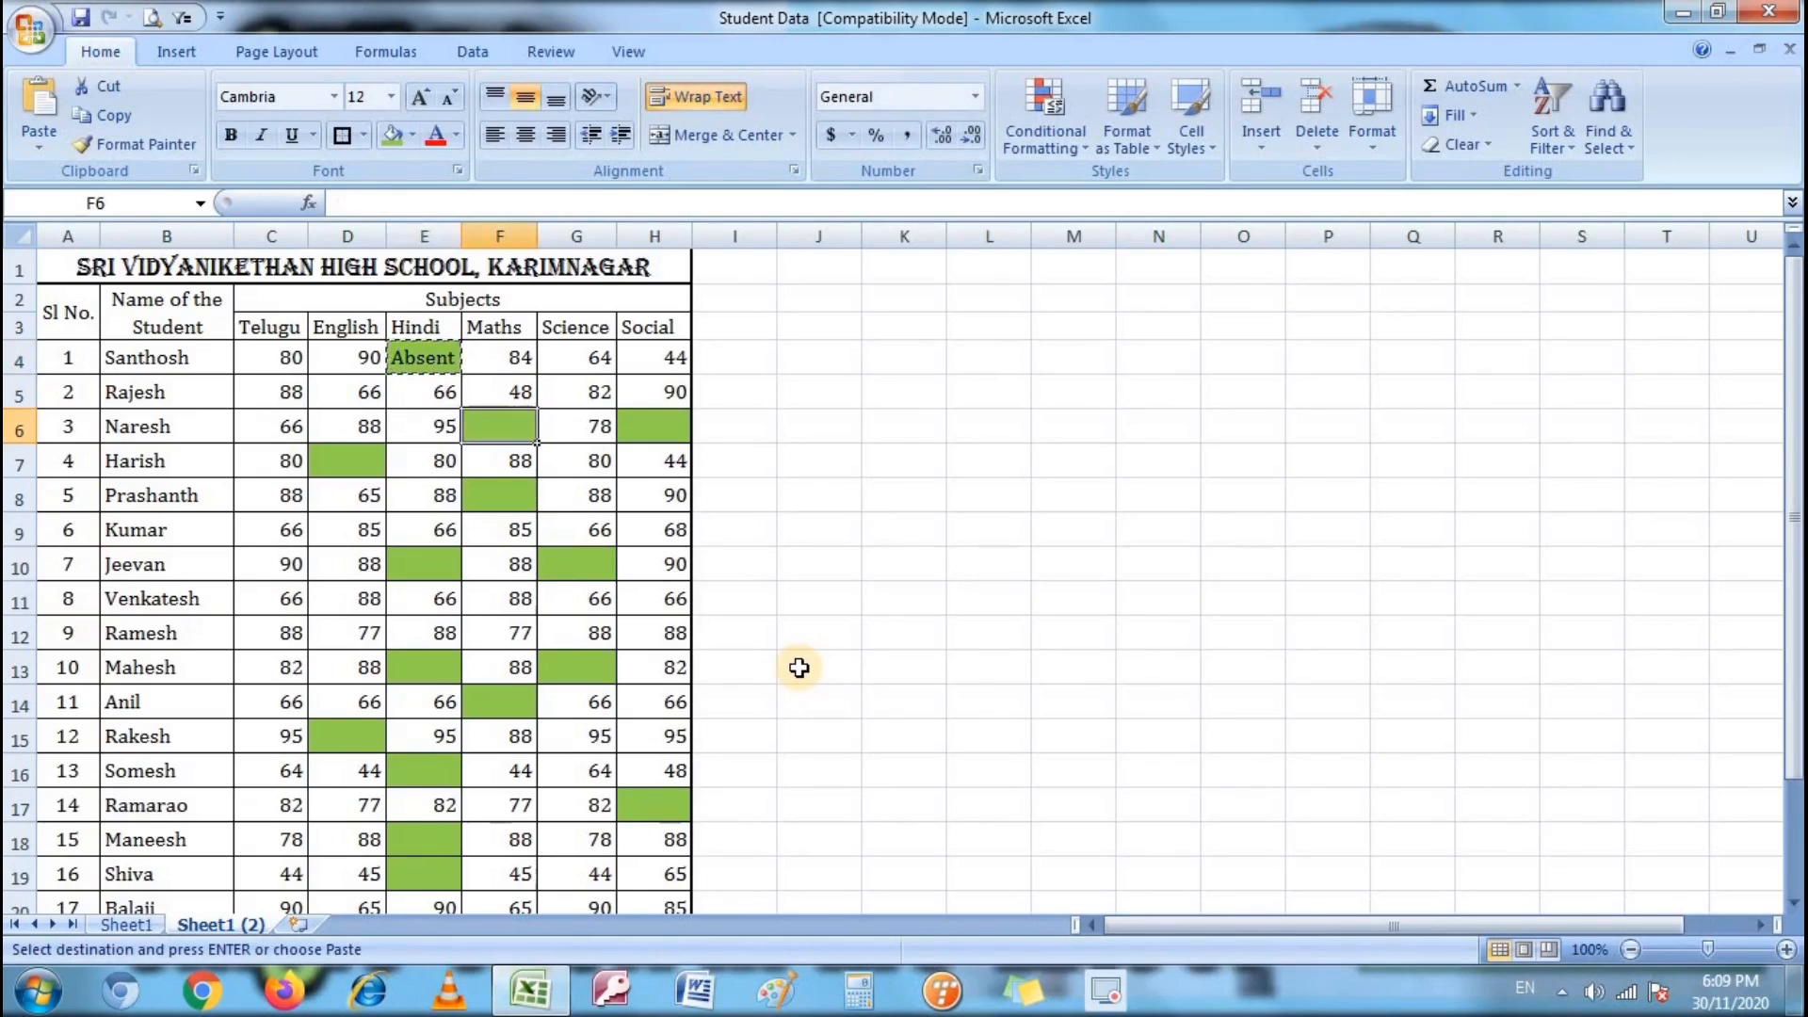
pyautogui.hotkey('ctrl', 'v')
pyautogui.press('Right')
pyautogui.press('Right')
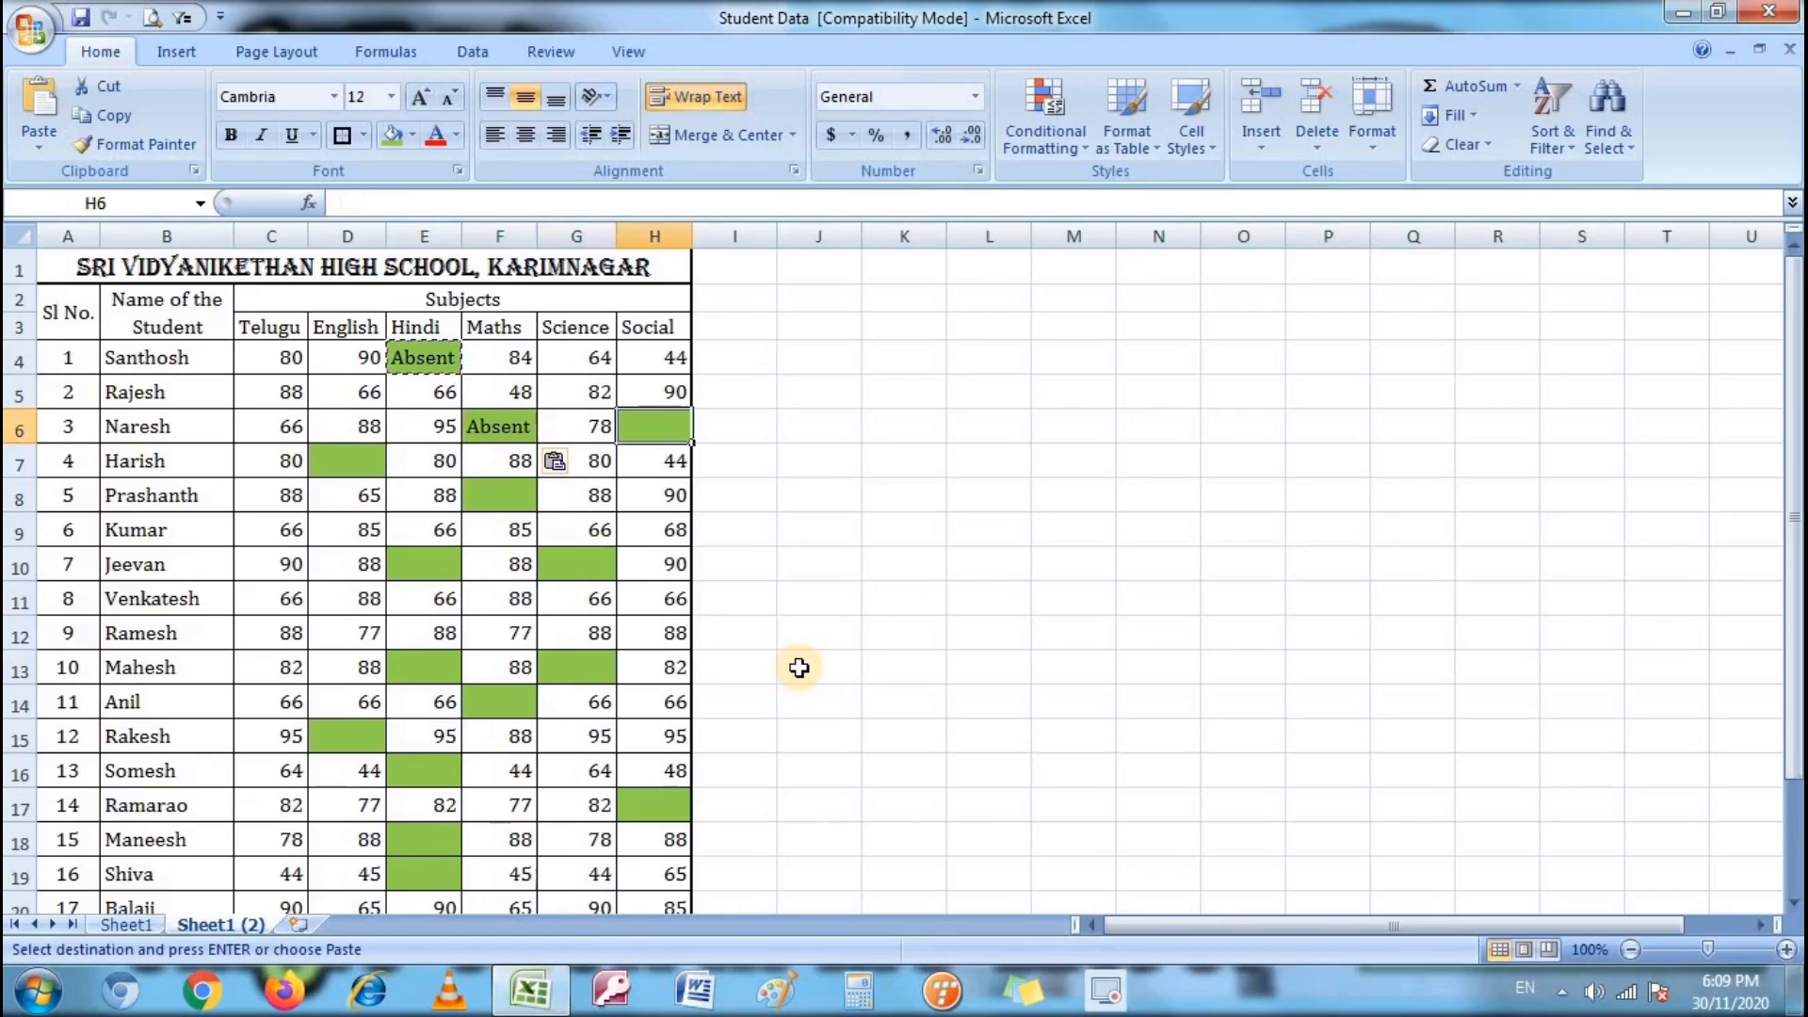
pyautogui.hotkey('ctrl', 'v')
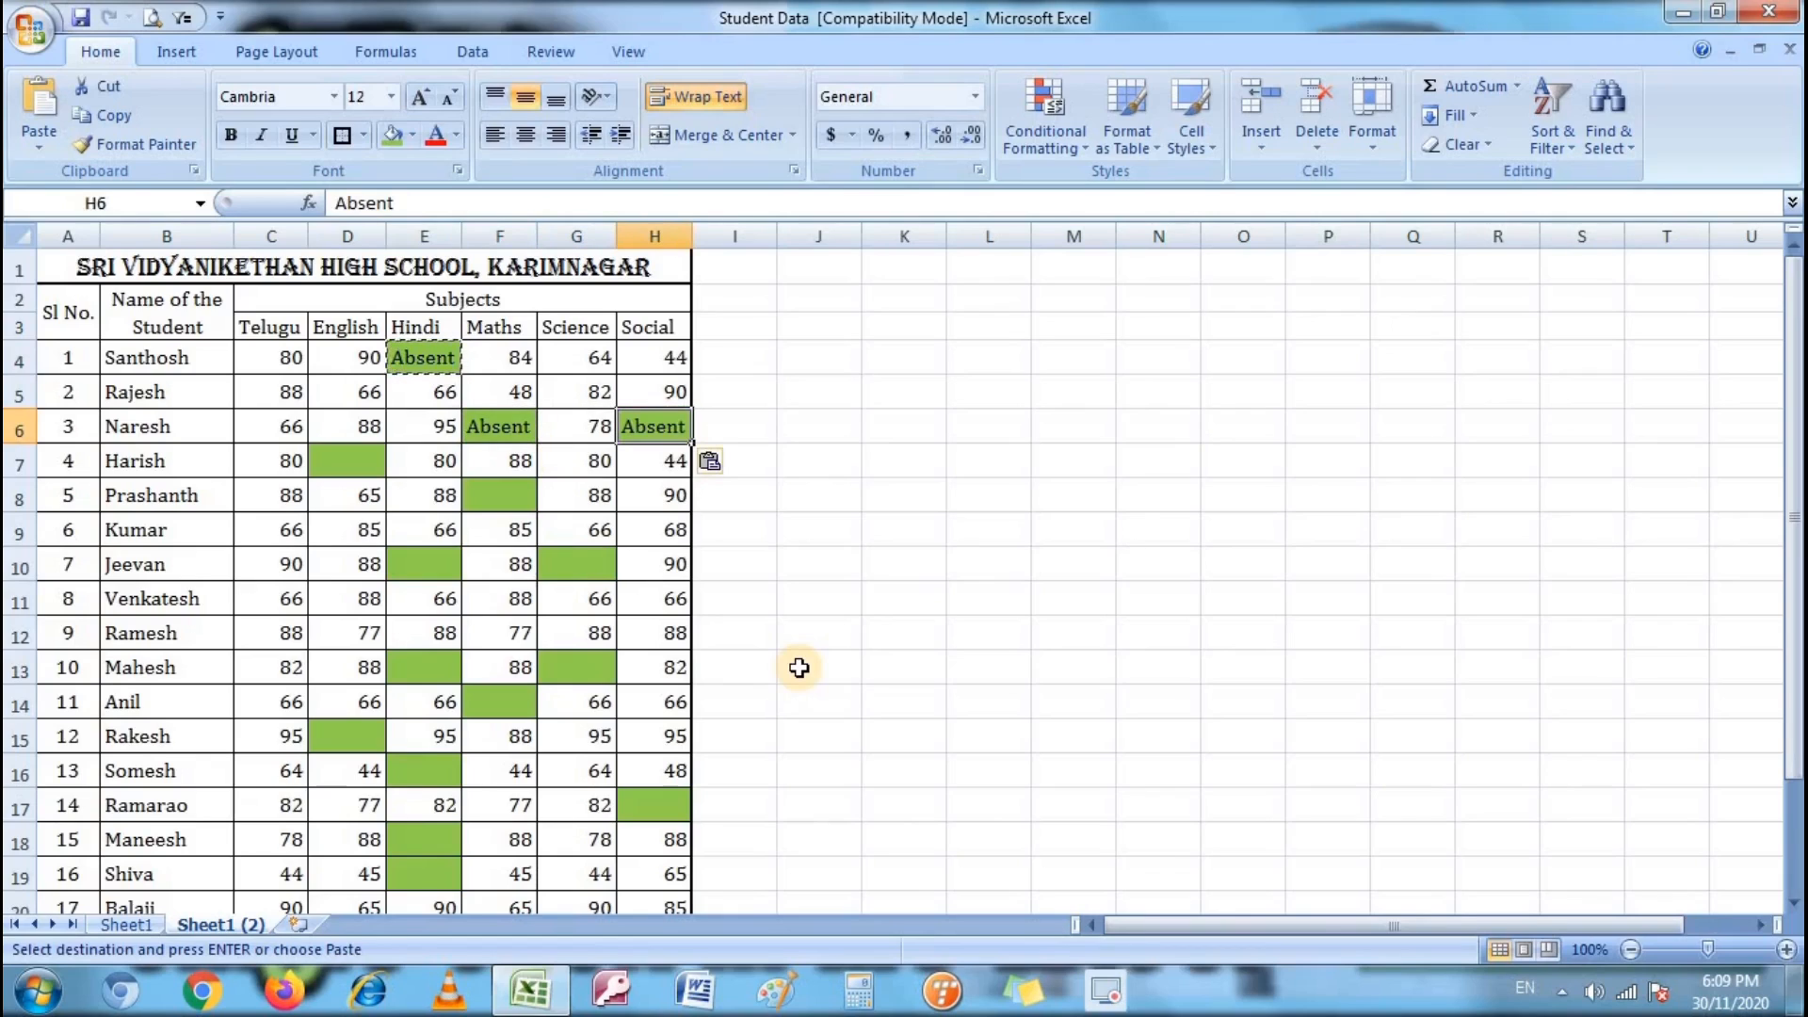
# Step: Clear the Absent entries from cells H6, F6 and E4
pyautogui.press('Left')
pyautogui.press('Right')
pyautogui.press('Delete')
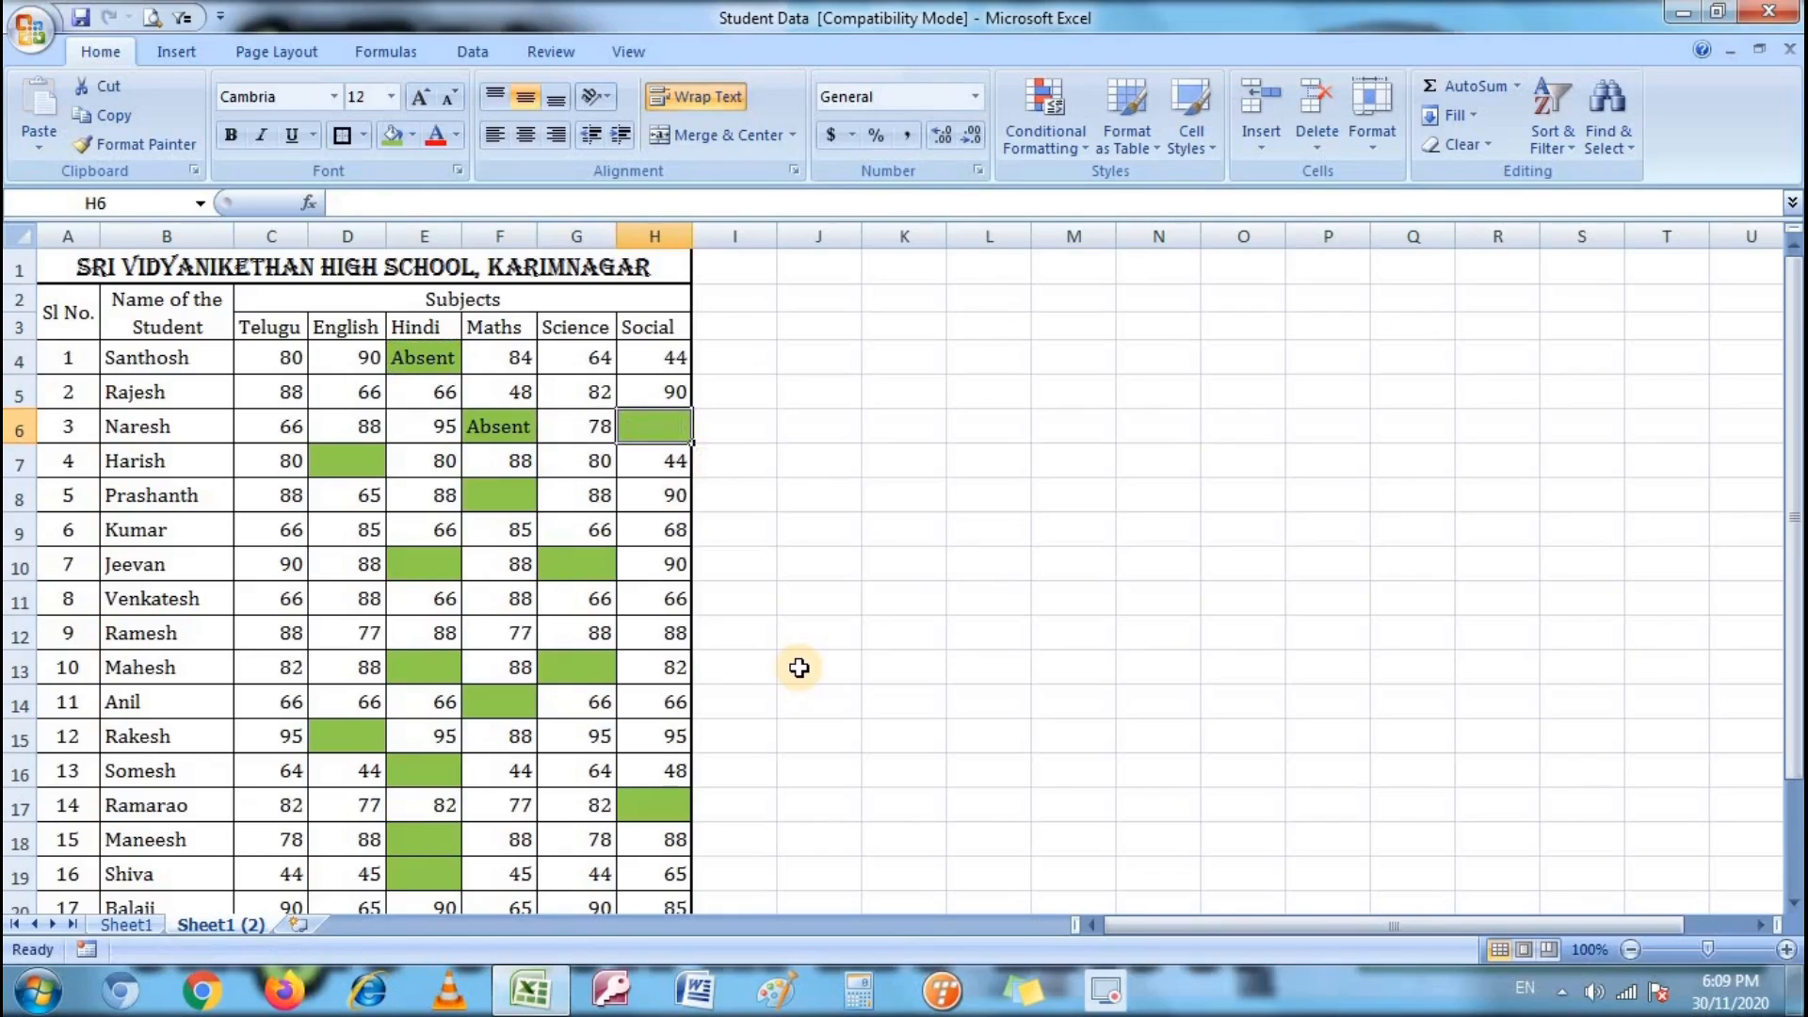
pyautogui.press('Left')
pyautogui.press('Left')
pyautogui.press('Delete')
pyautogui.press('Left')
pyautogui.press('Up')
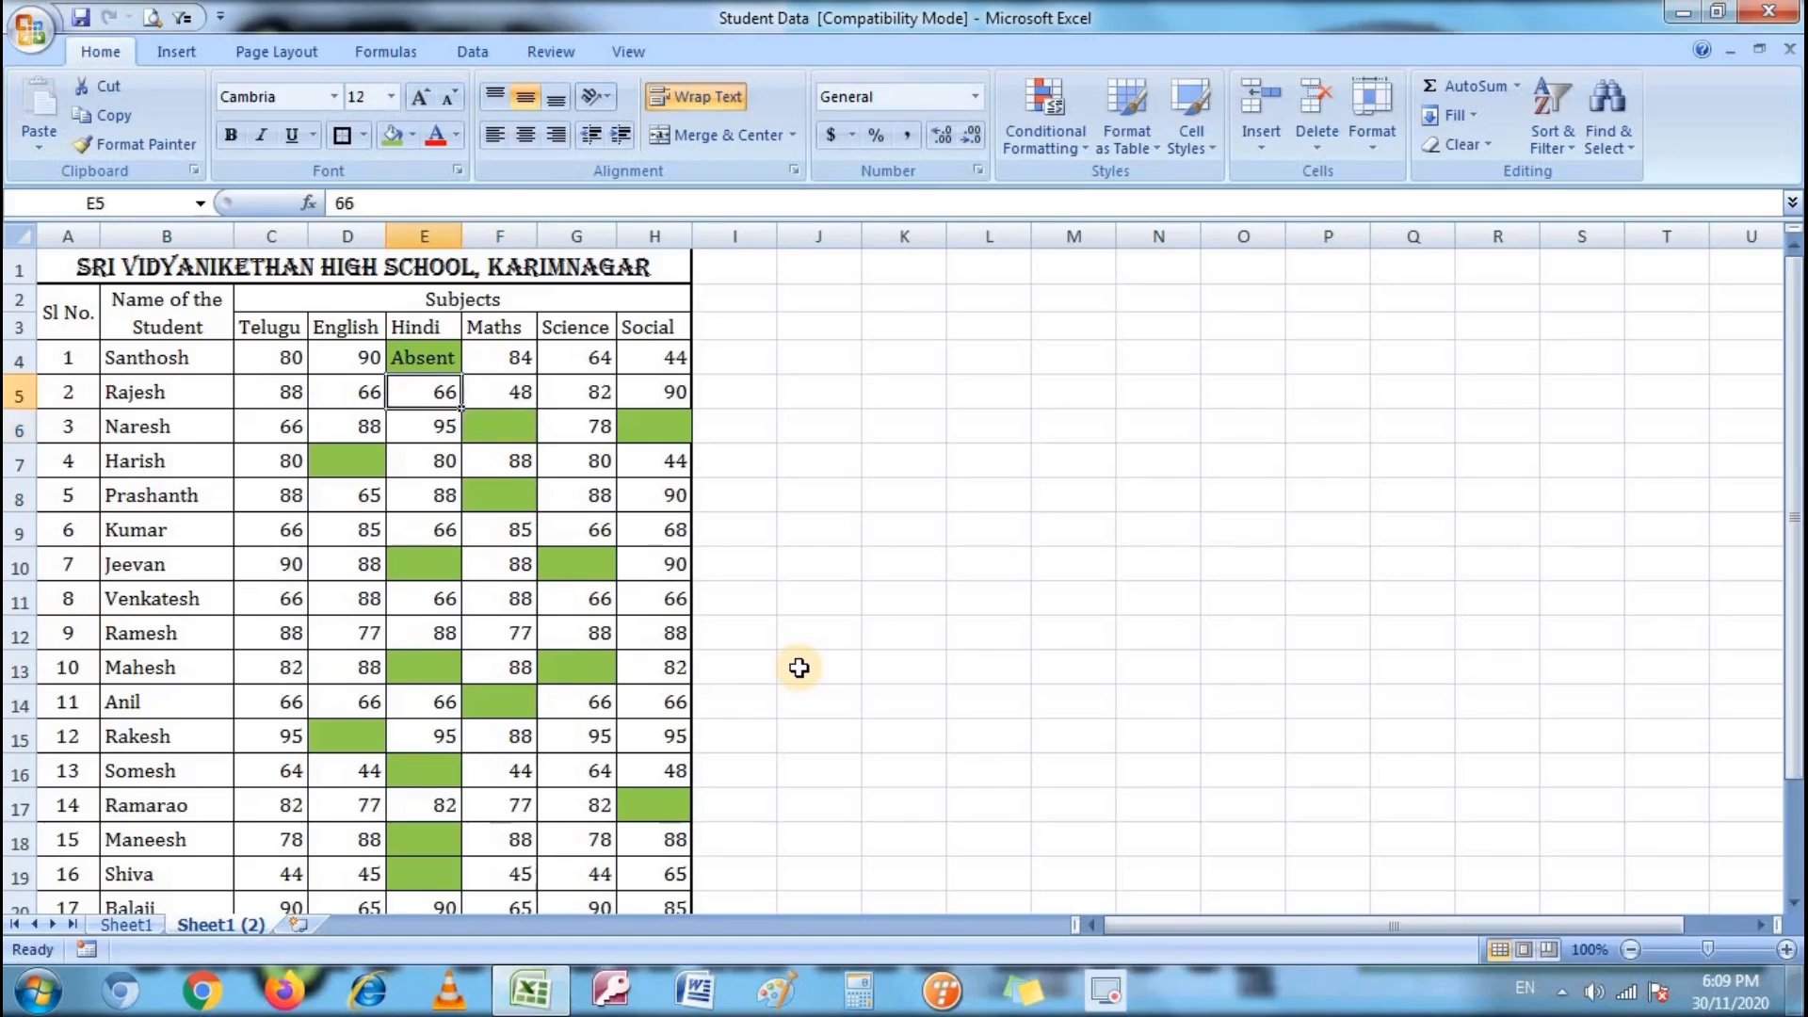
pyautogui.press('Up')
pyautogui.press('Delete')
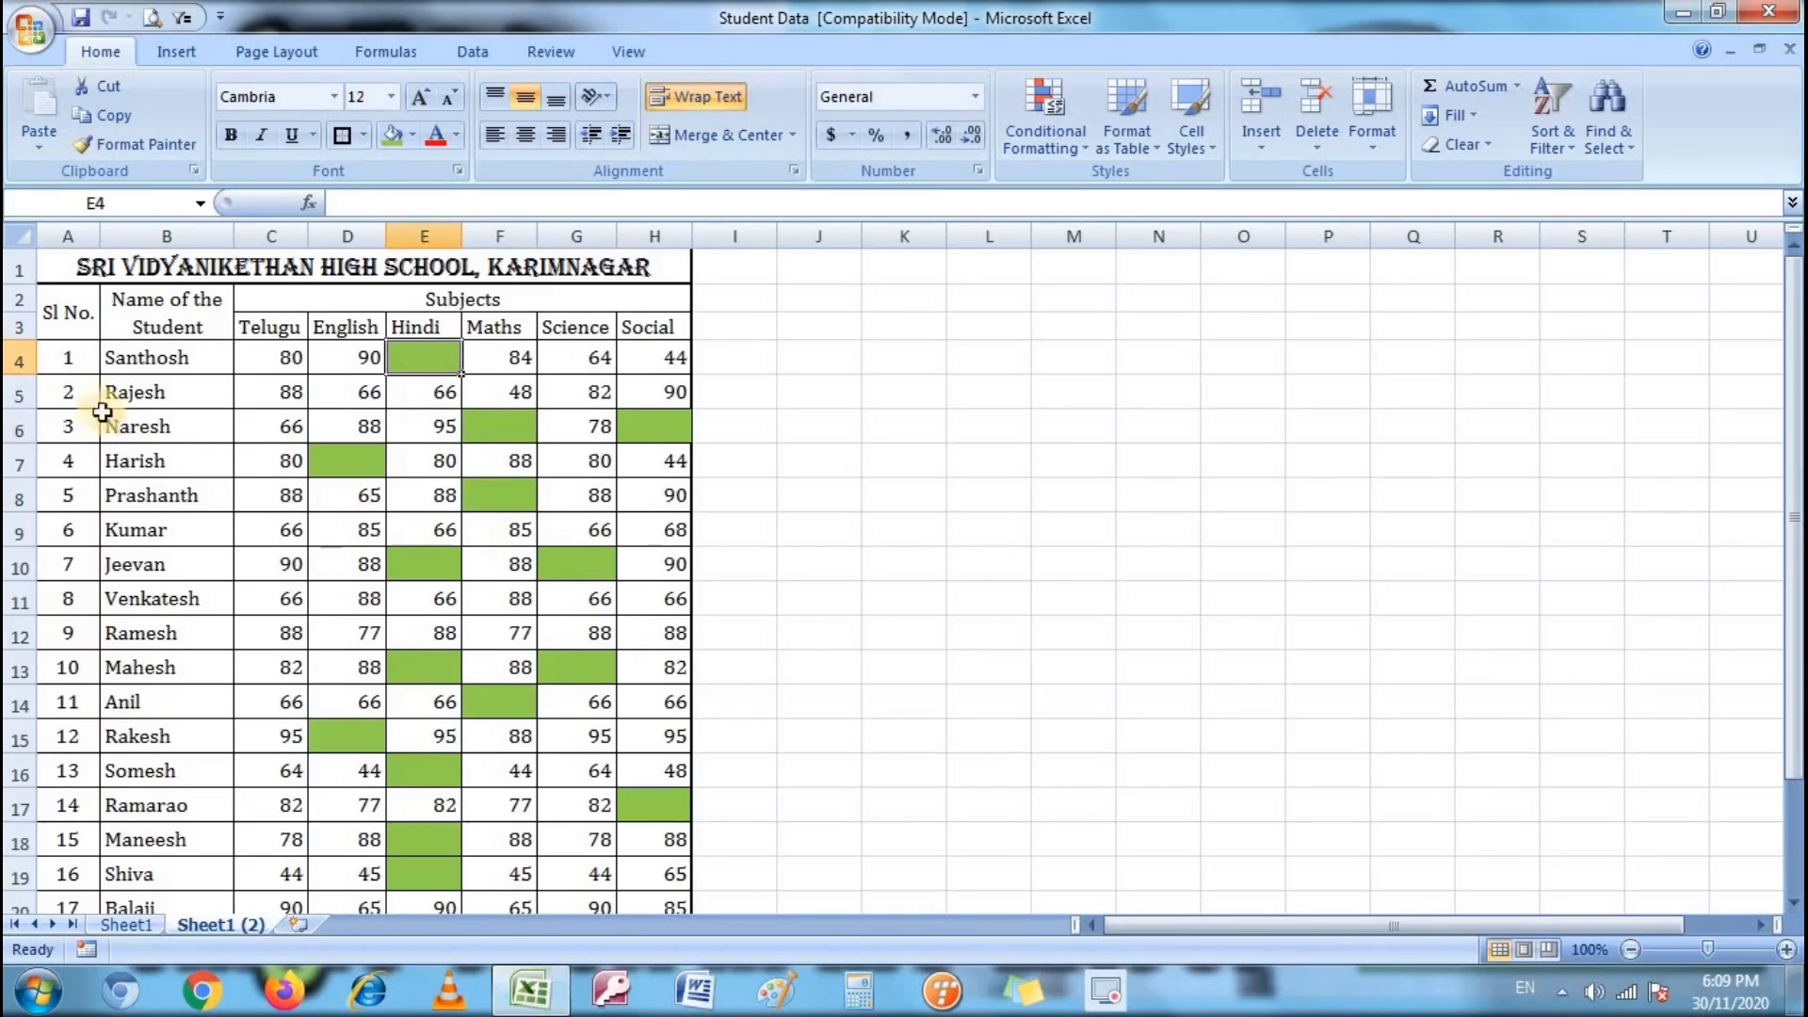
# Step: Select only the blank cells within the student data range A4:H23 using Go To Special with the Blanks option
pyautogui.click(63, 355)
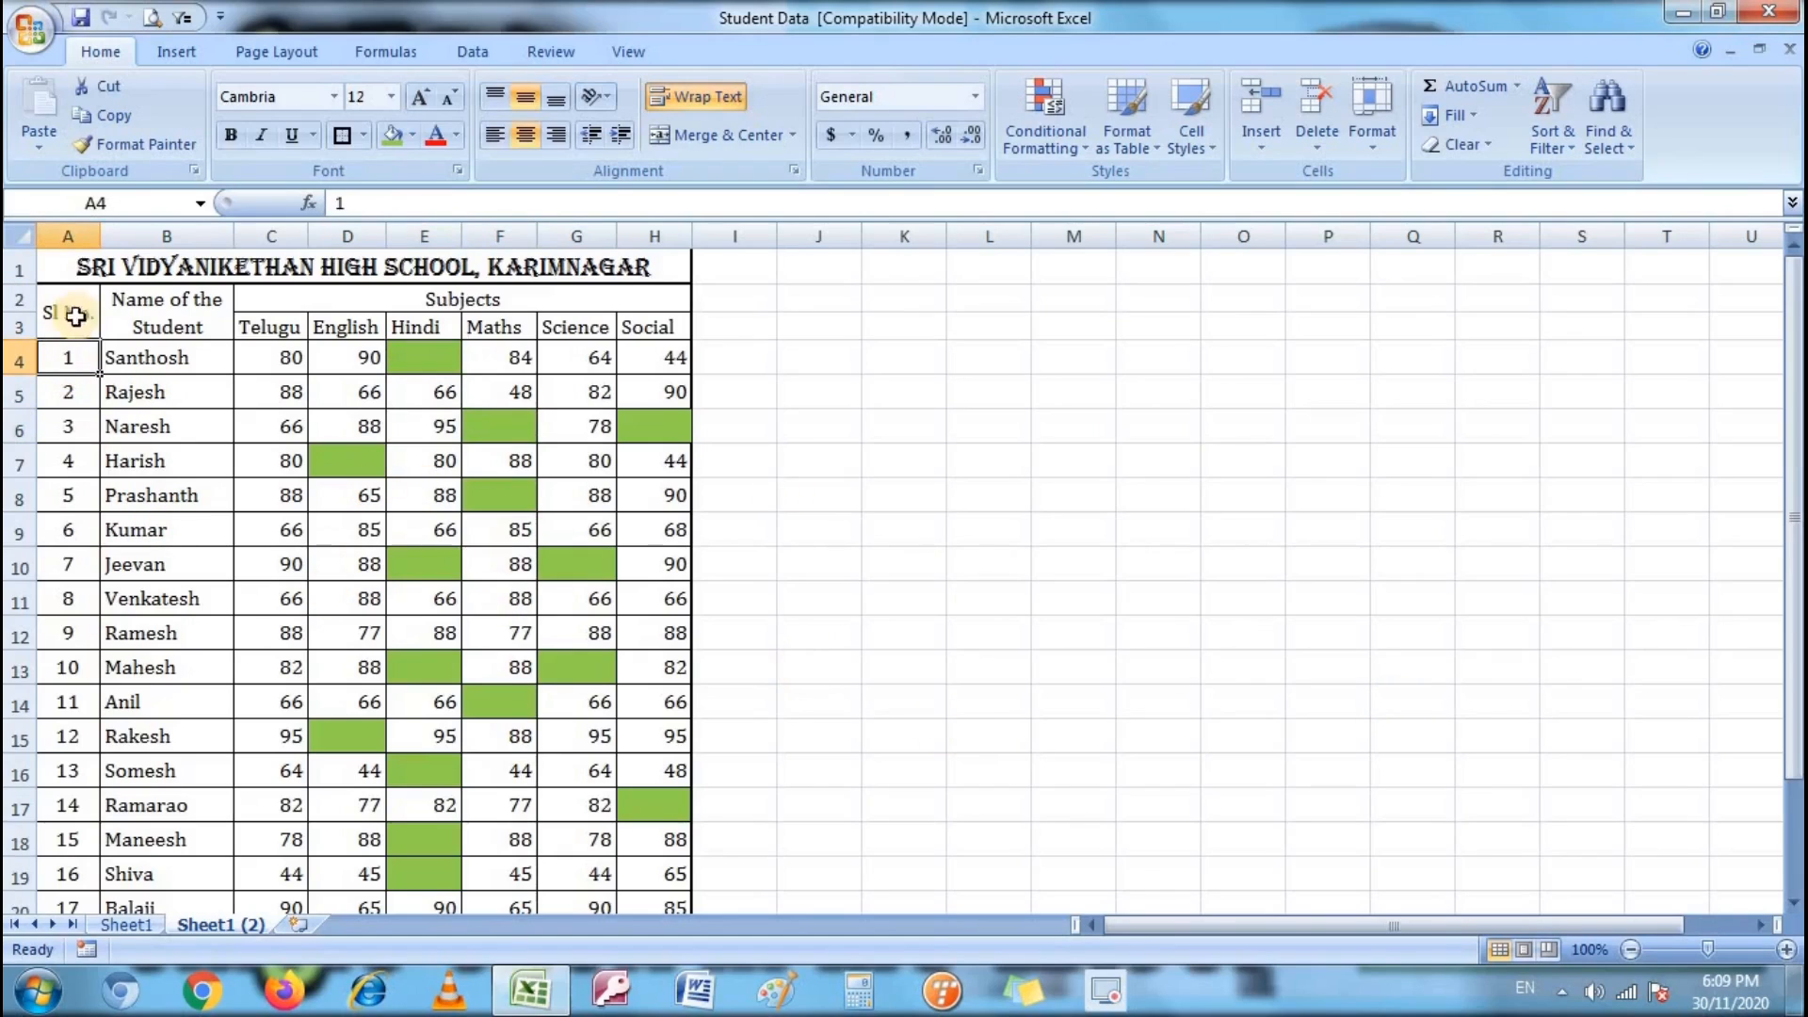
pyautogui.scroll(-3, 559, 631)
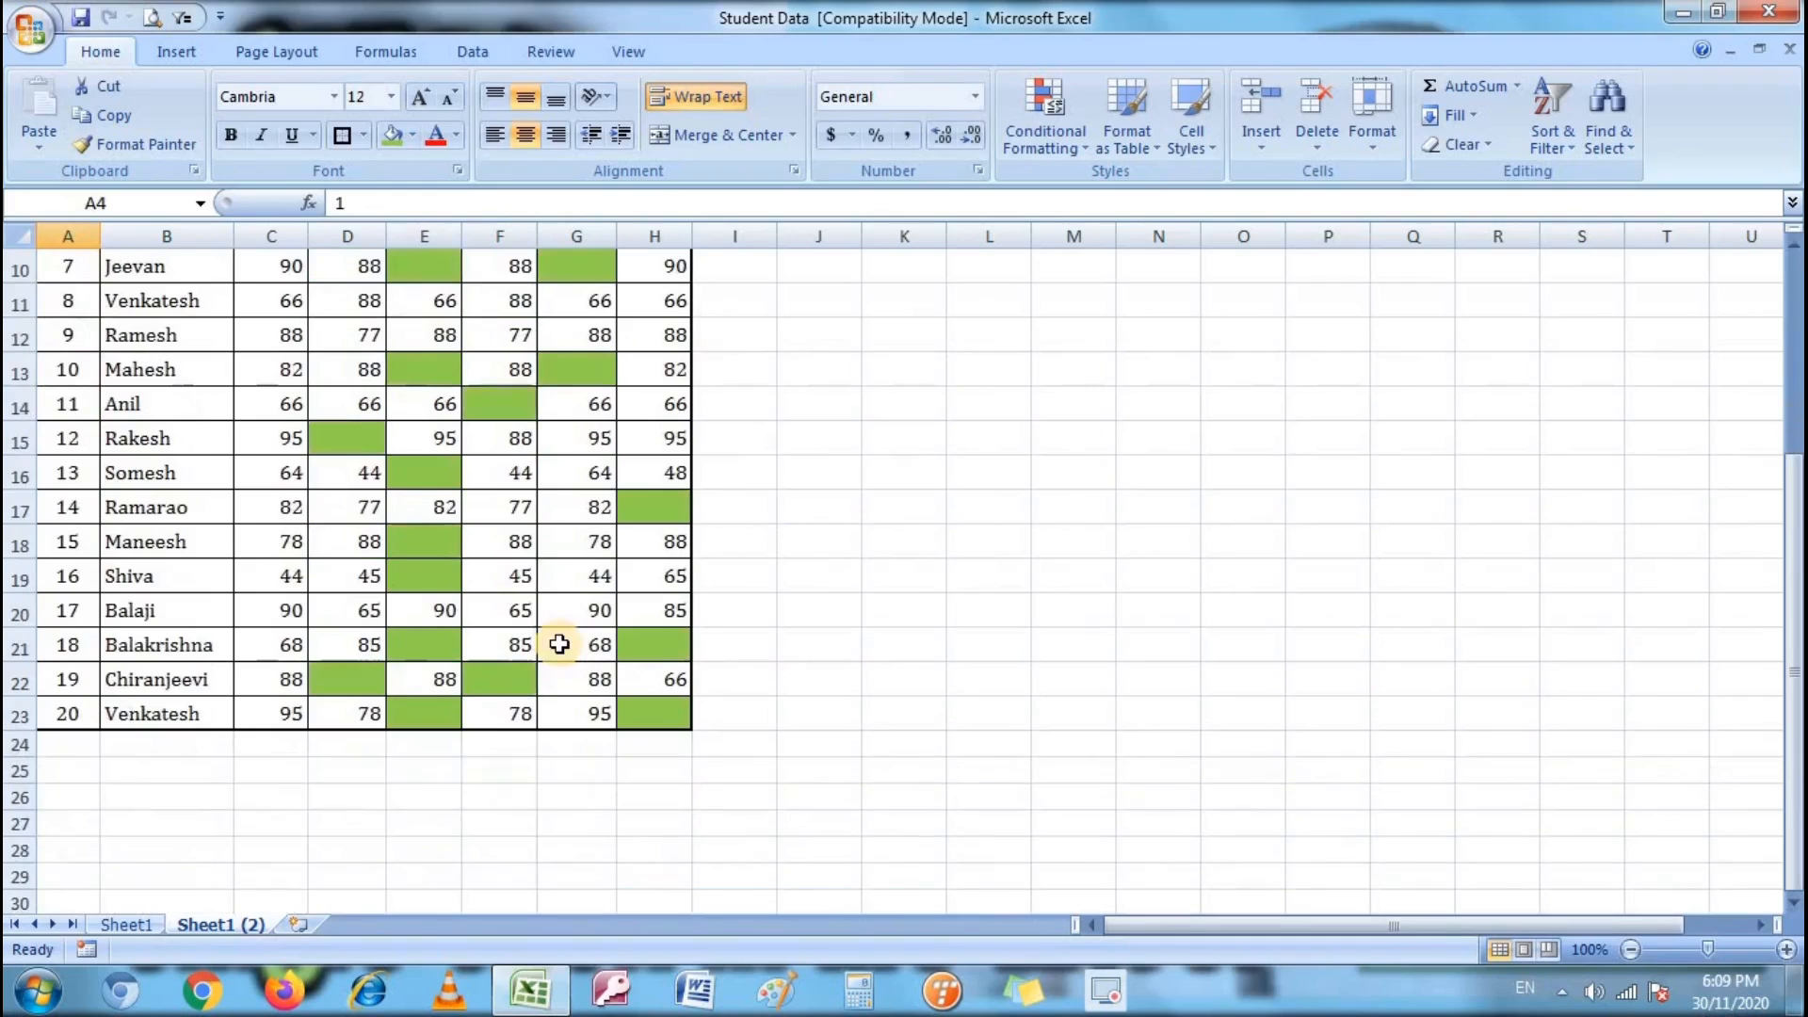
pyautogui.keyDown('shift'); pyautogui.click(677, 721); pyautogui.keyUp('shift')
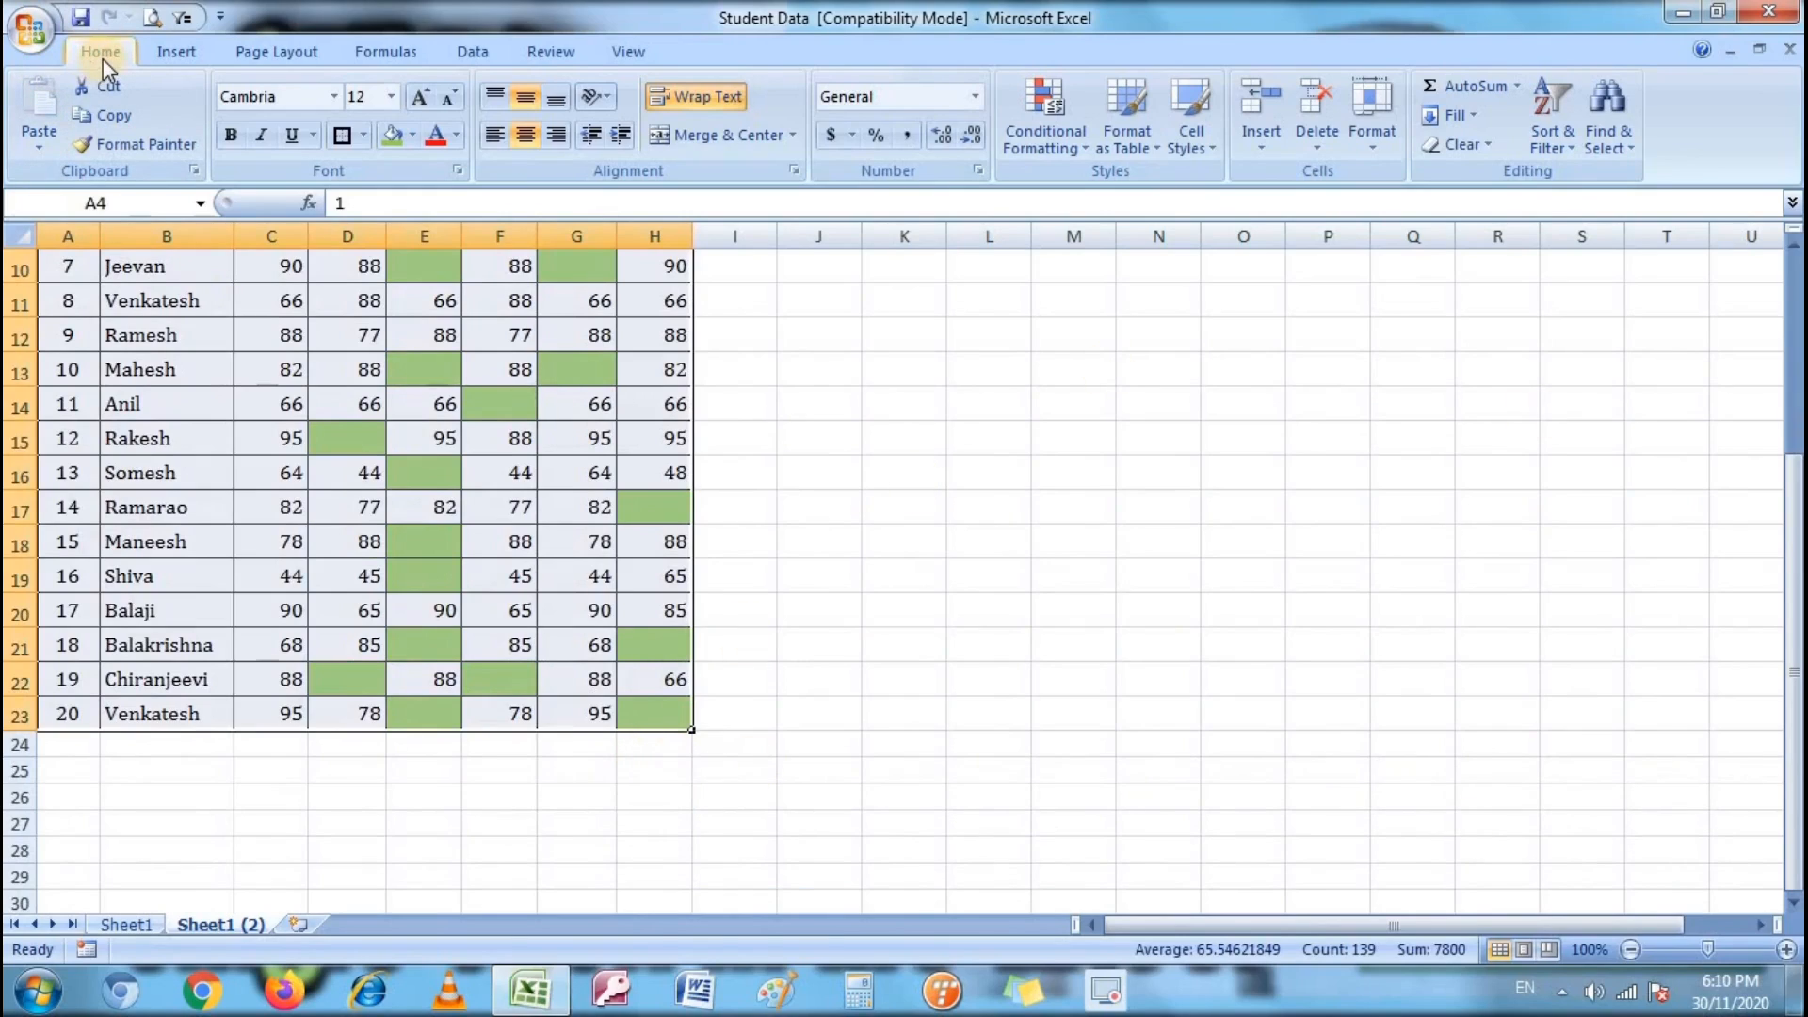
pyautogui.click(1634, 154)
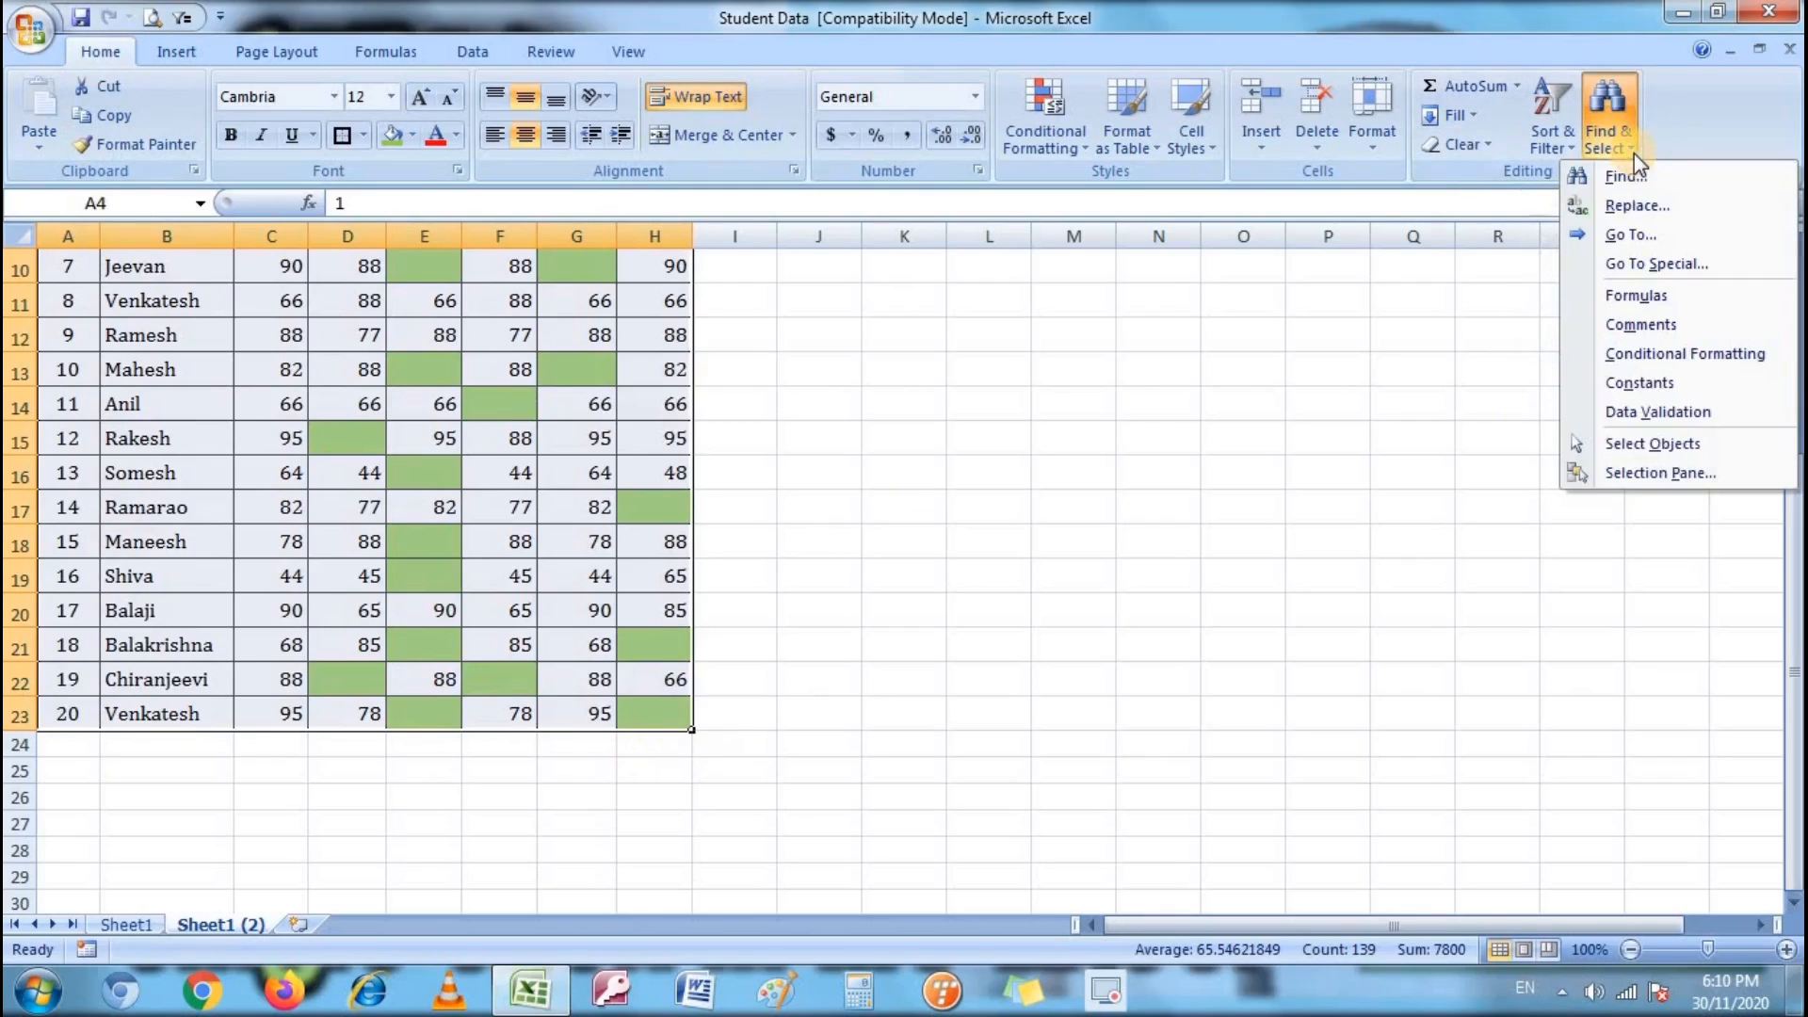
pyautogui.click(1692, 274)
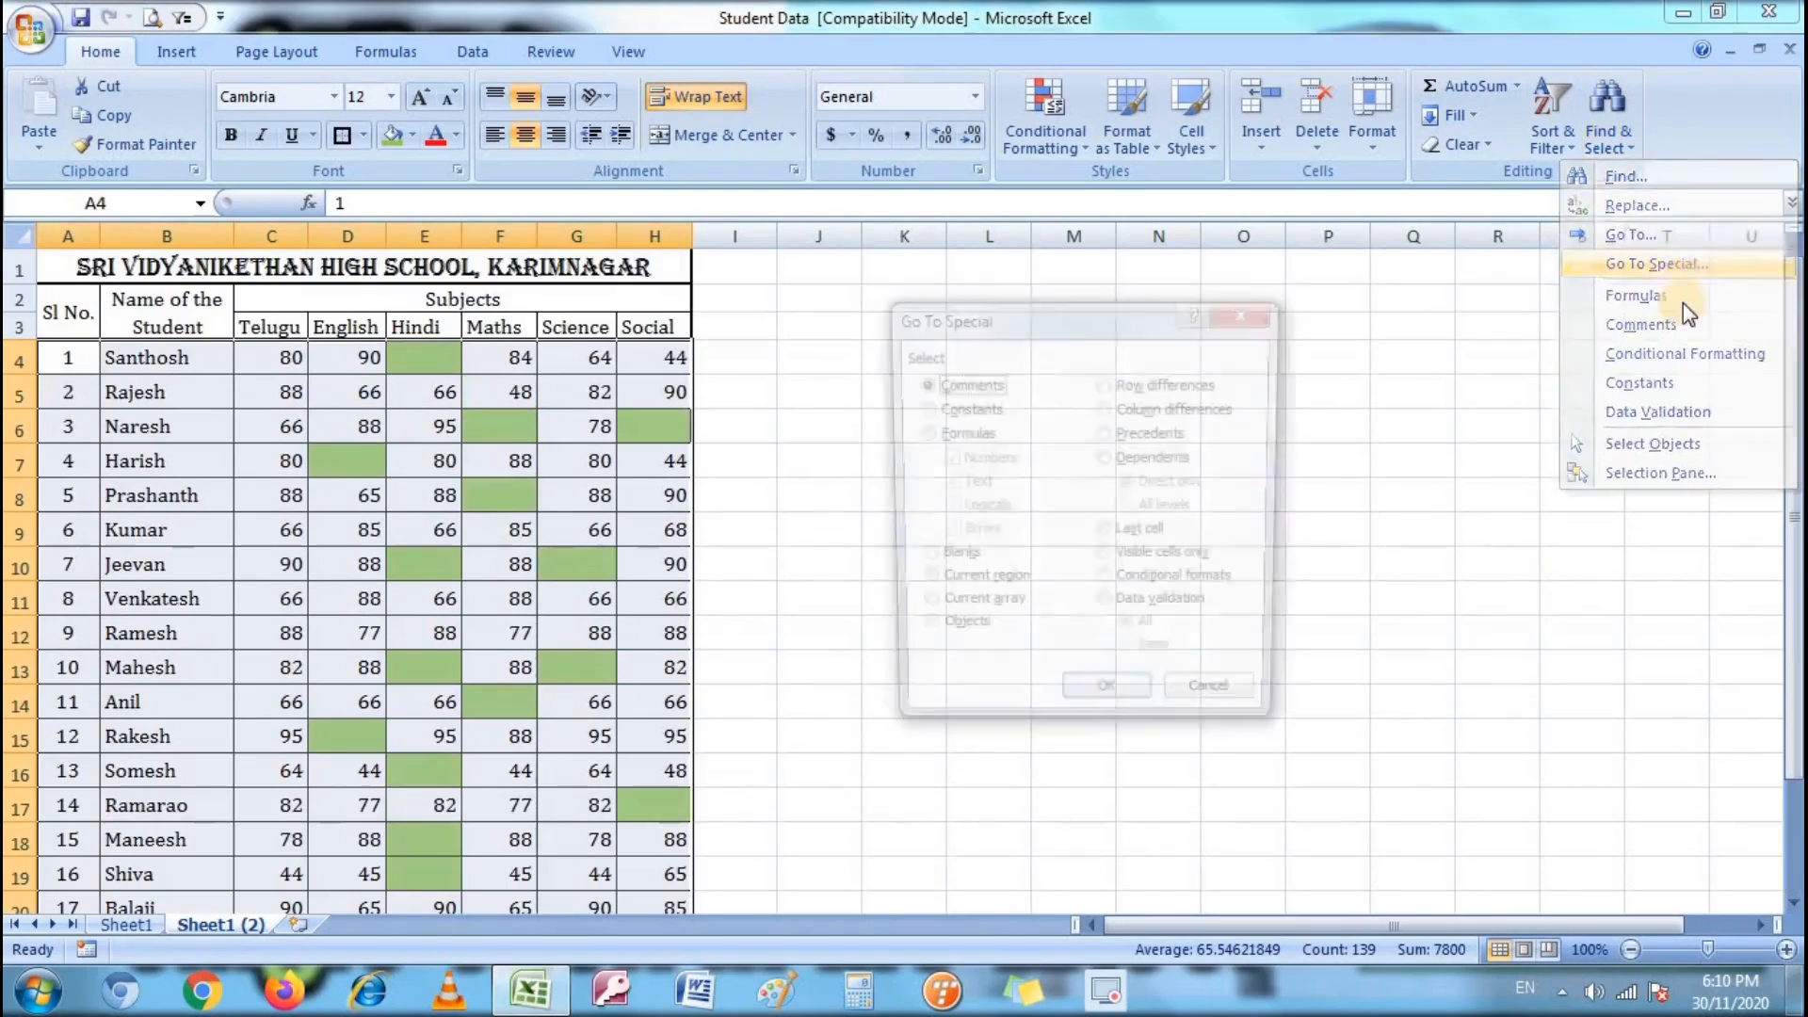
pyautogui.click(939, 558)
pyautogui.press('Return')
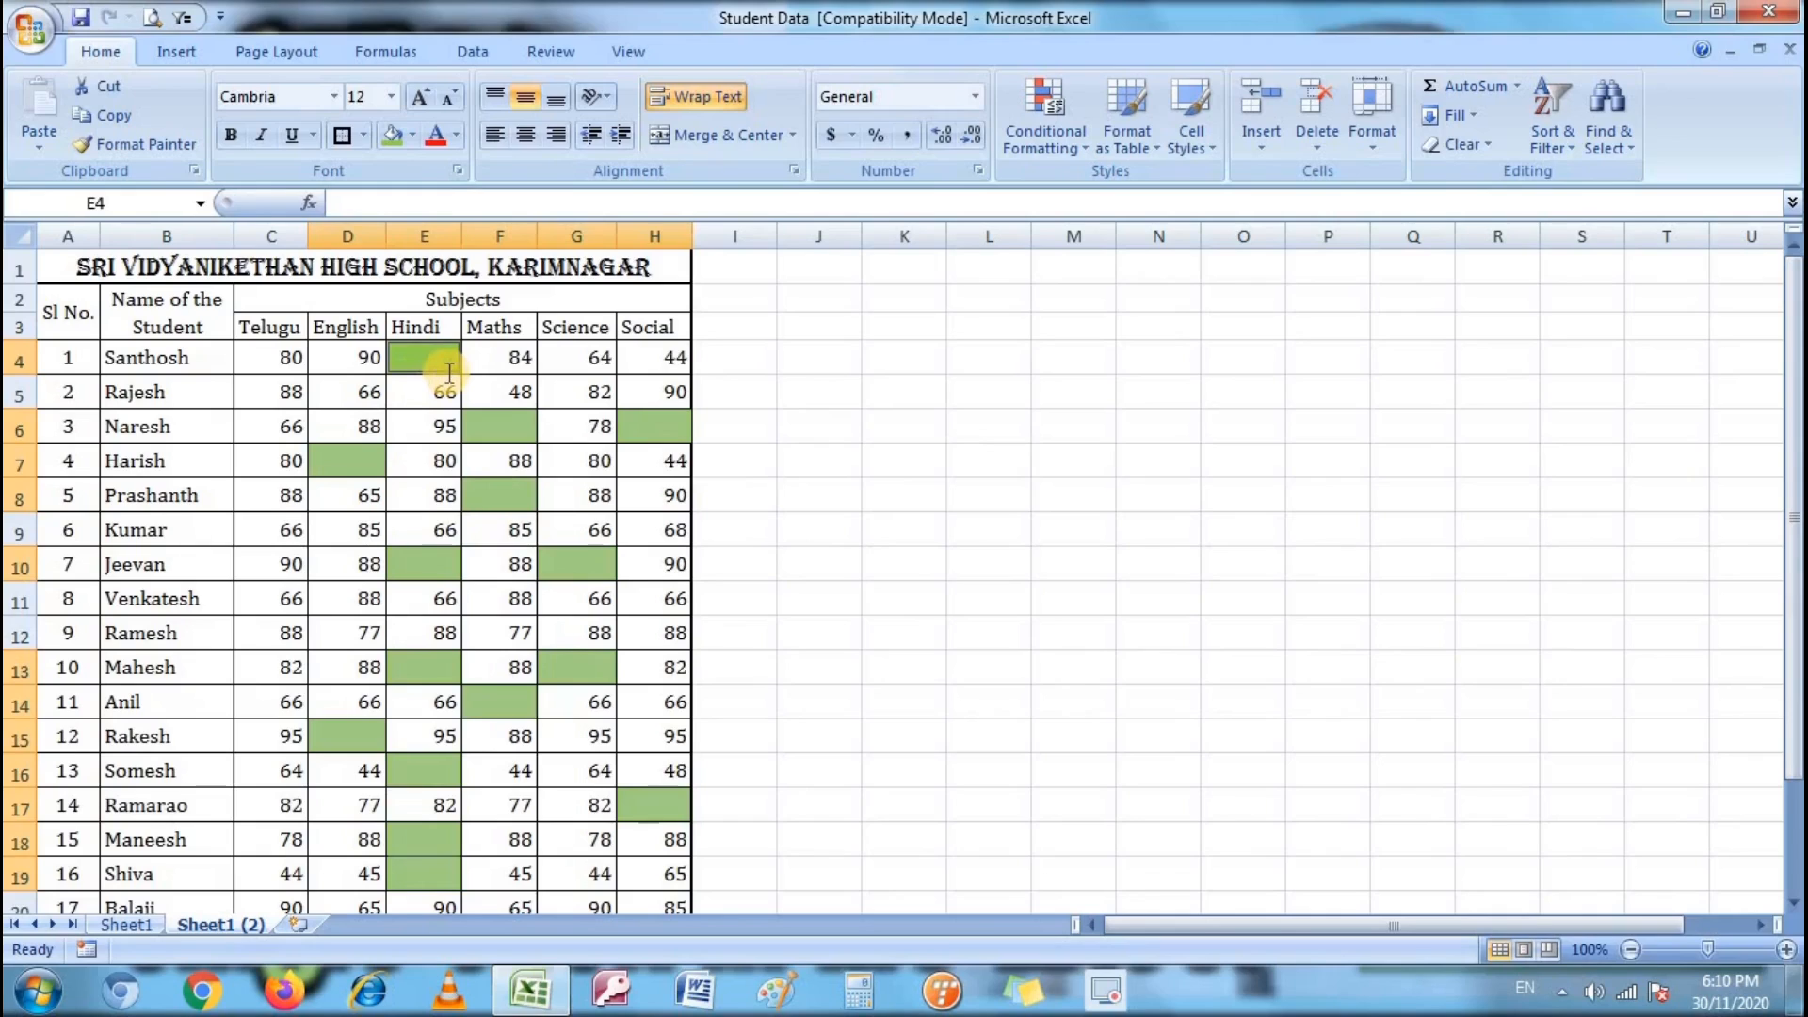
# Step: Fill all the selected blank cells with Absent at once, check the table down to row 23, and deselect the cells
pyautogui.write('Absent')
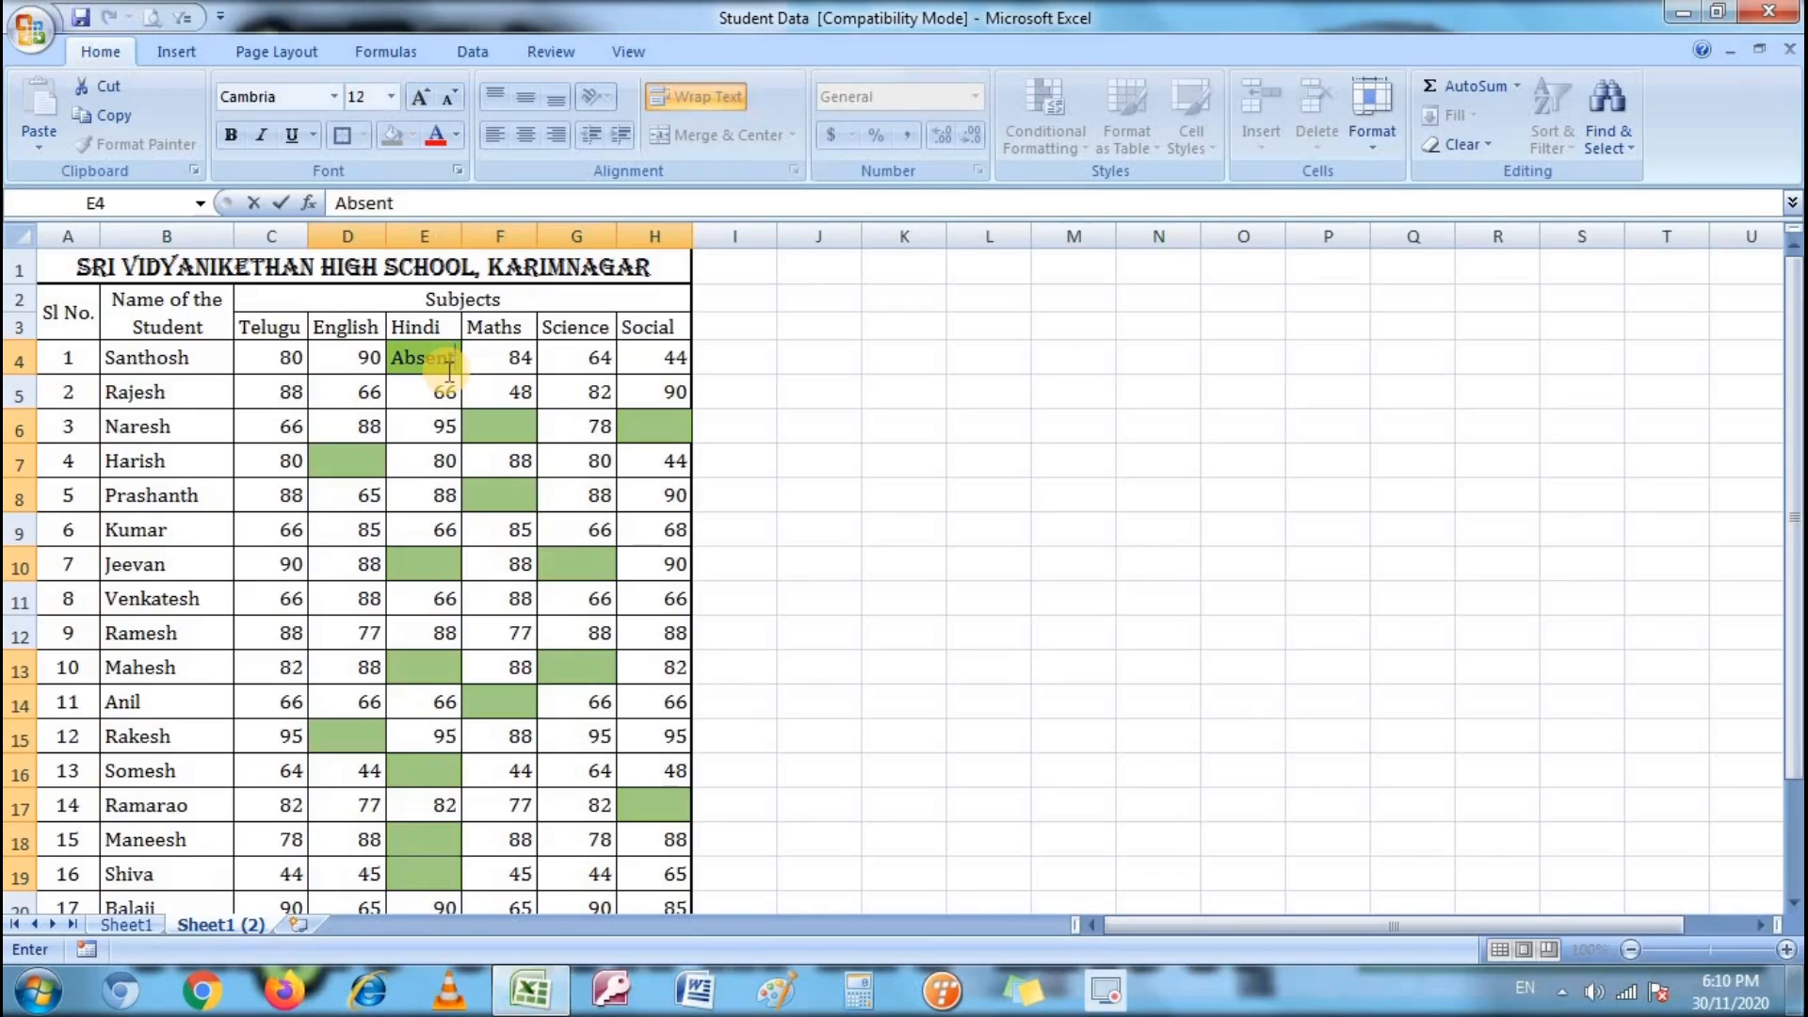
pyautogui.hotkey('ctrl', 'Return')
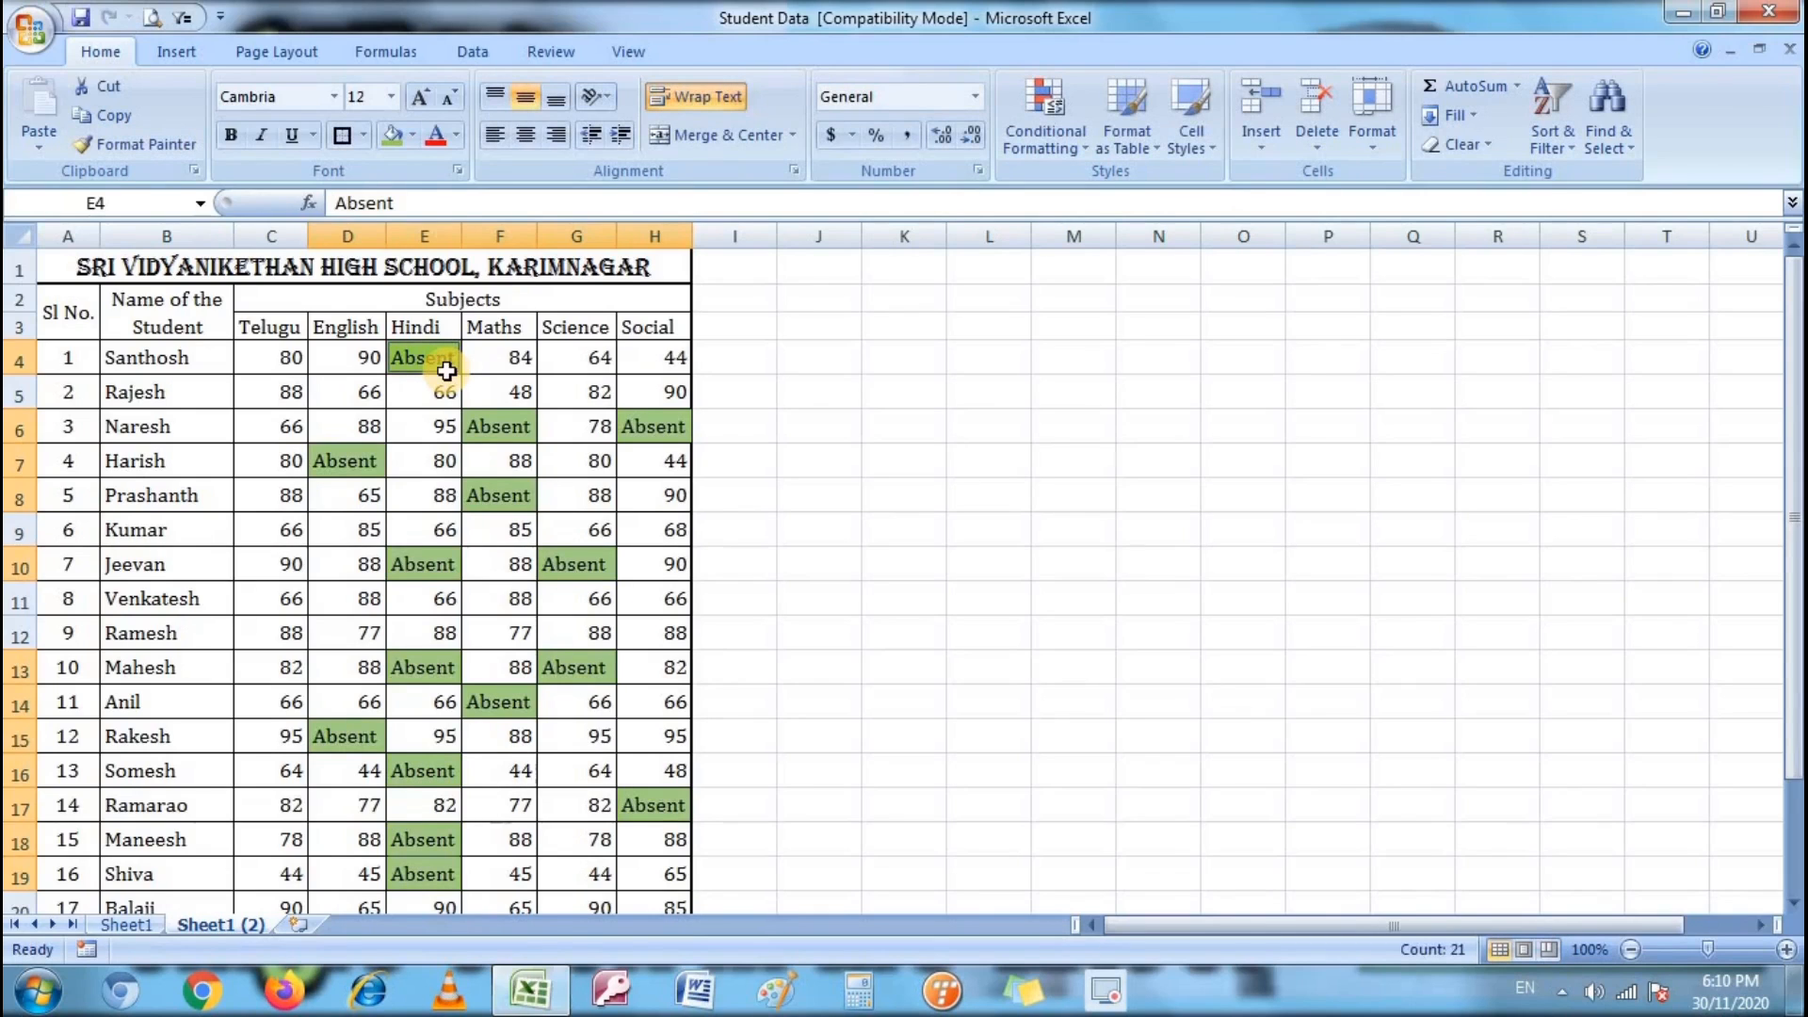
pyautogui.scroll(-3, 638, 657)
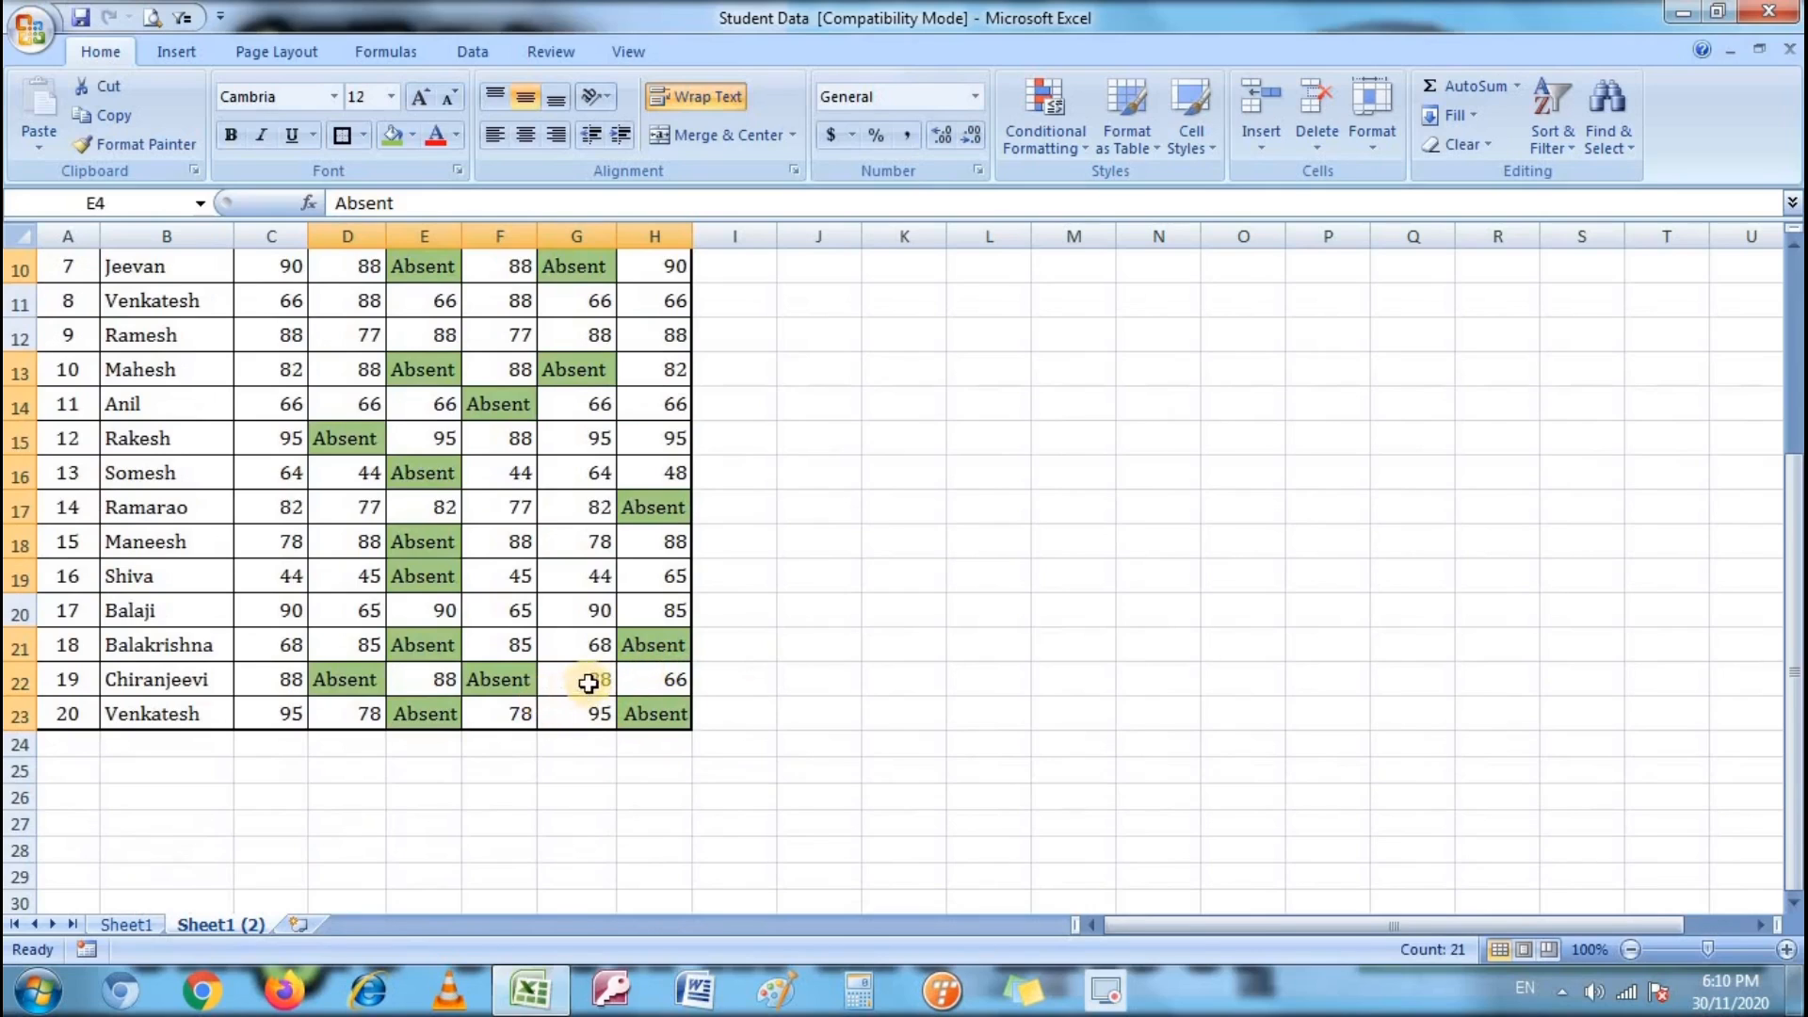
pyautogui.scroll(2, 604, 624)
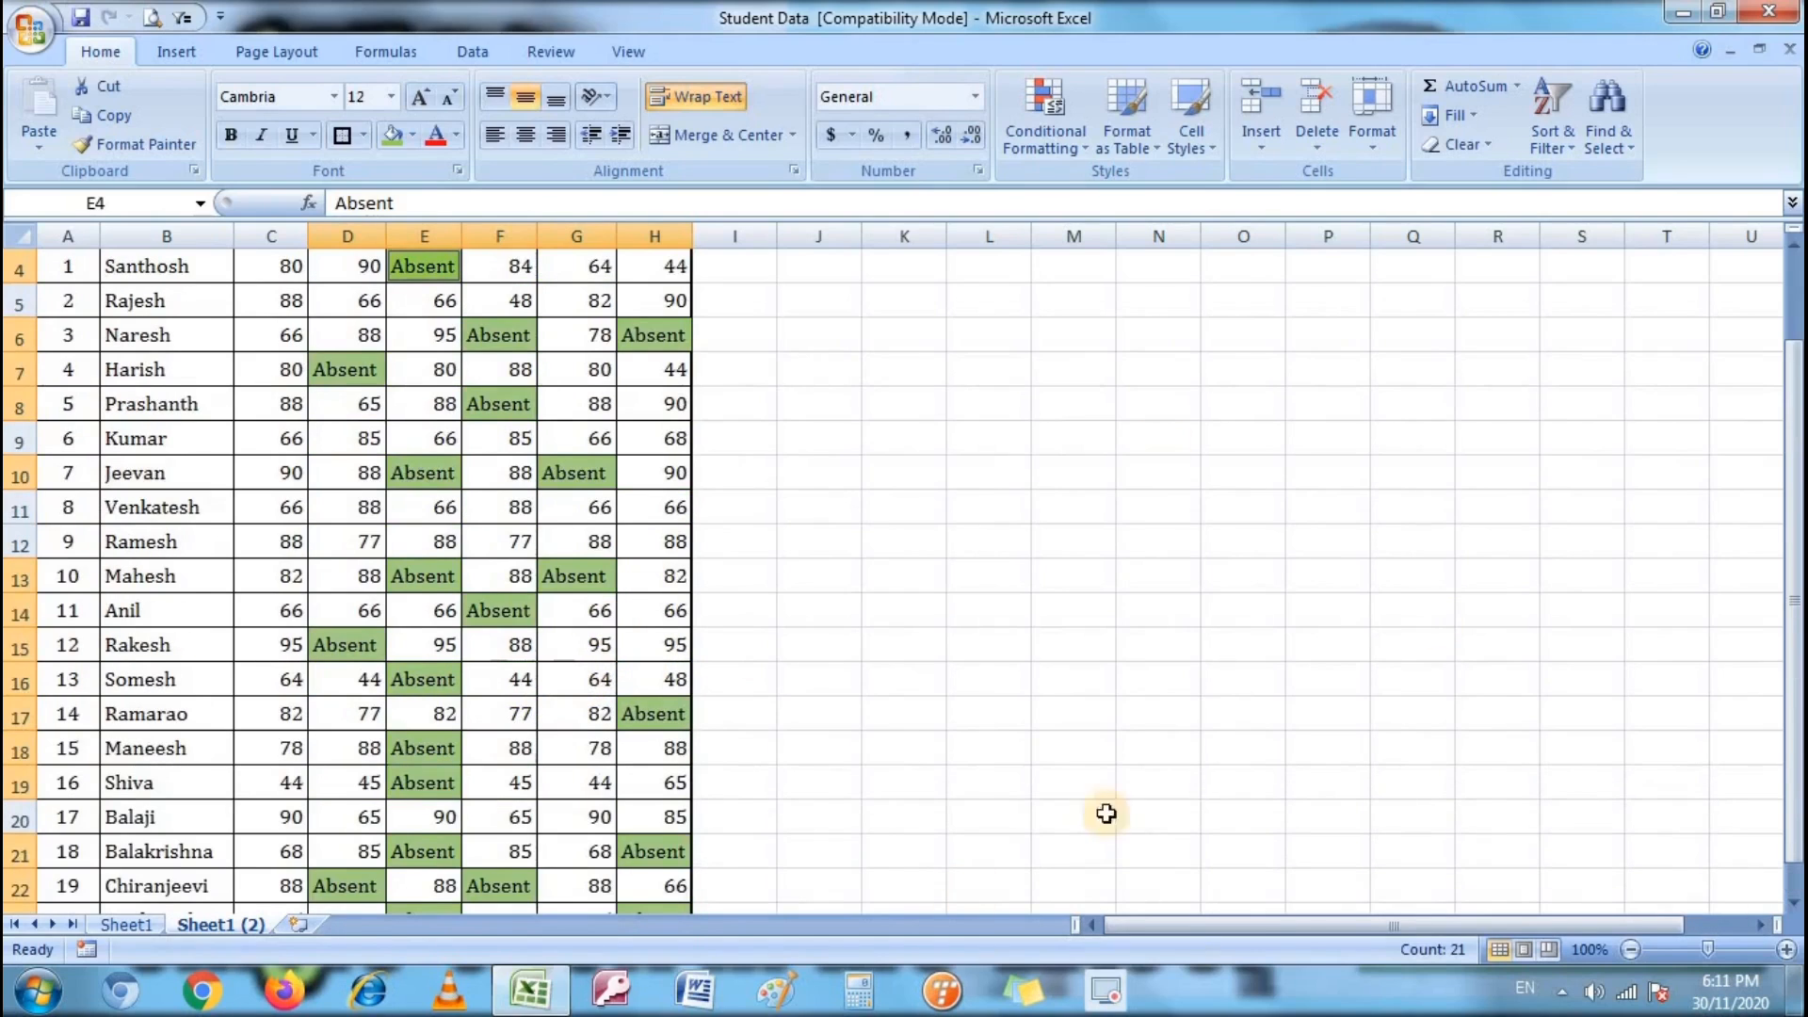
pyautogui.scroll(1, 620, 670)
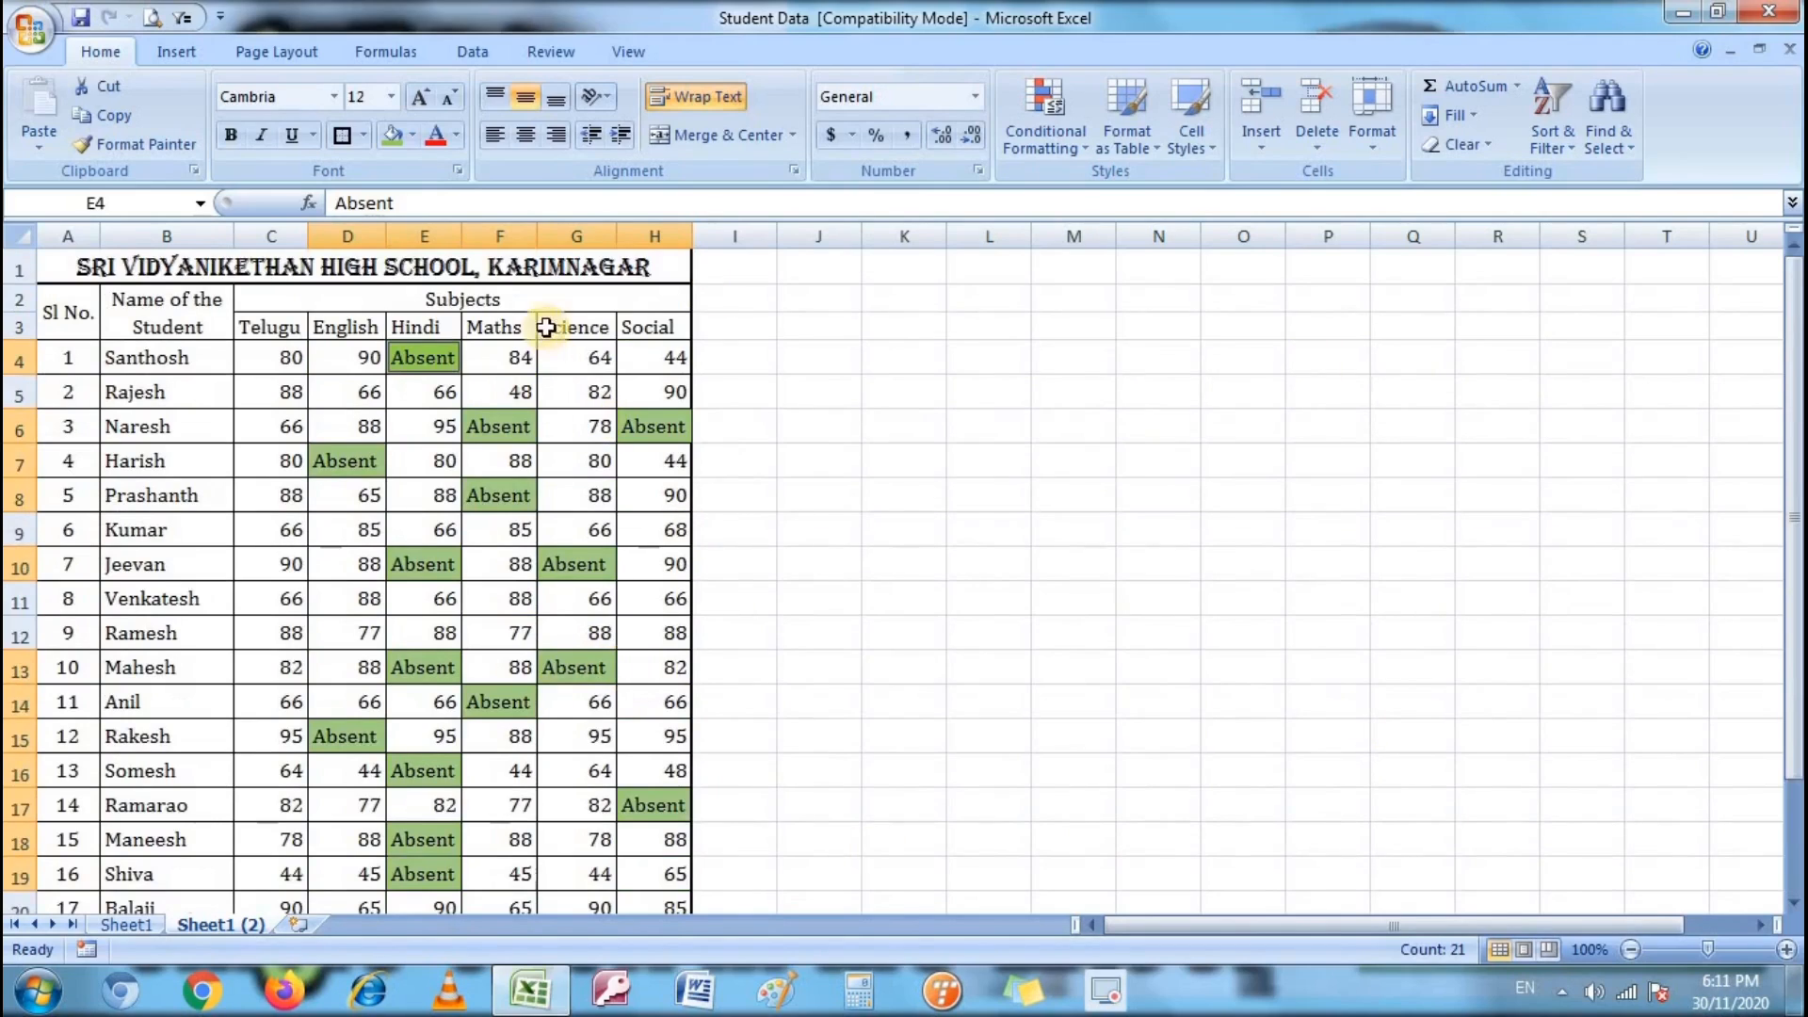
pyautogui.click(497, 355)
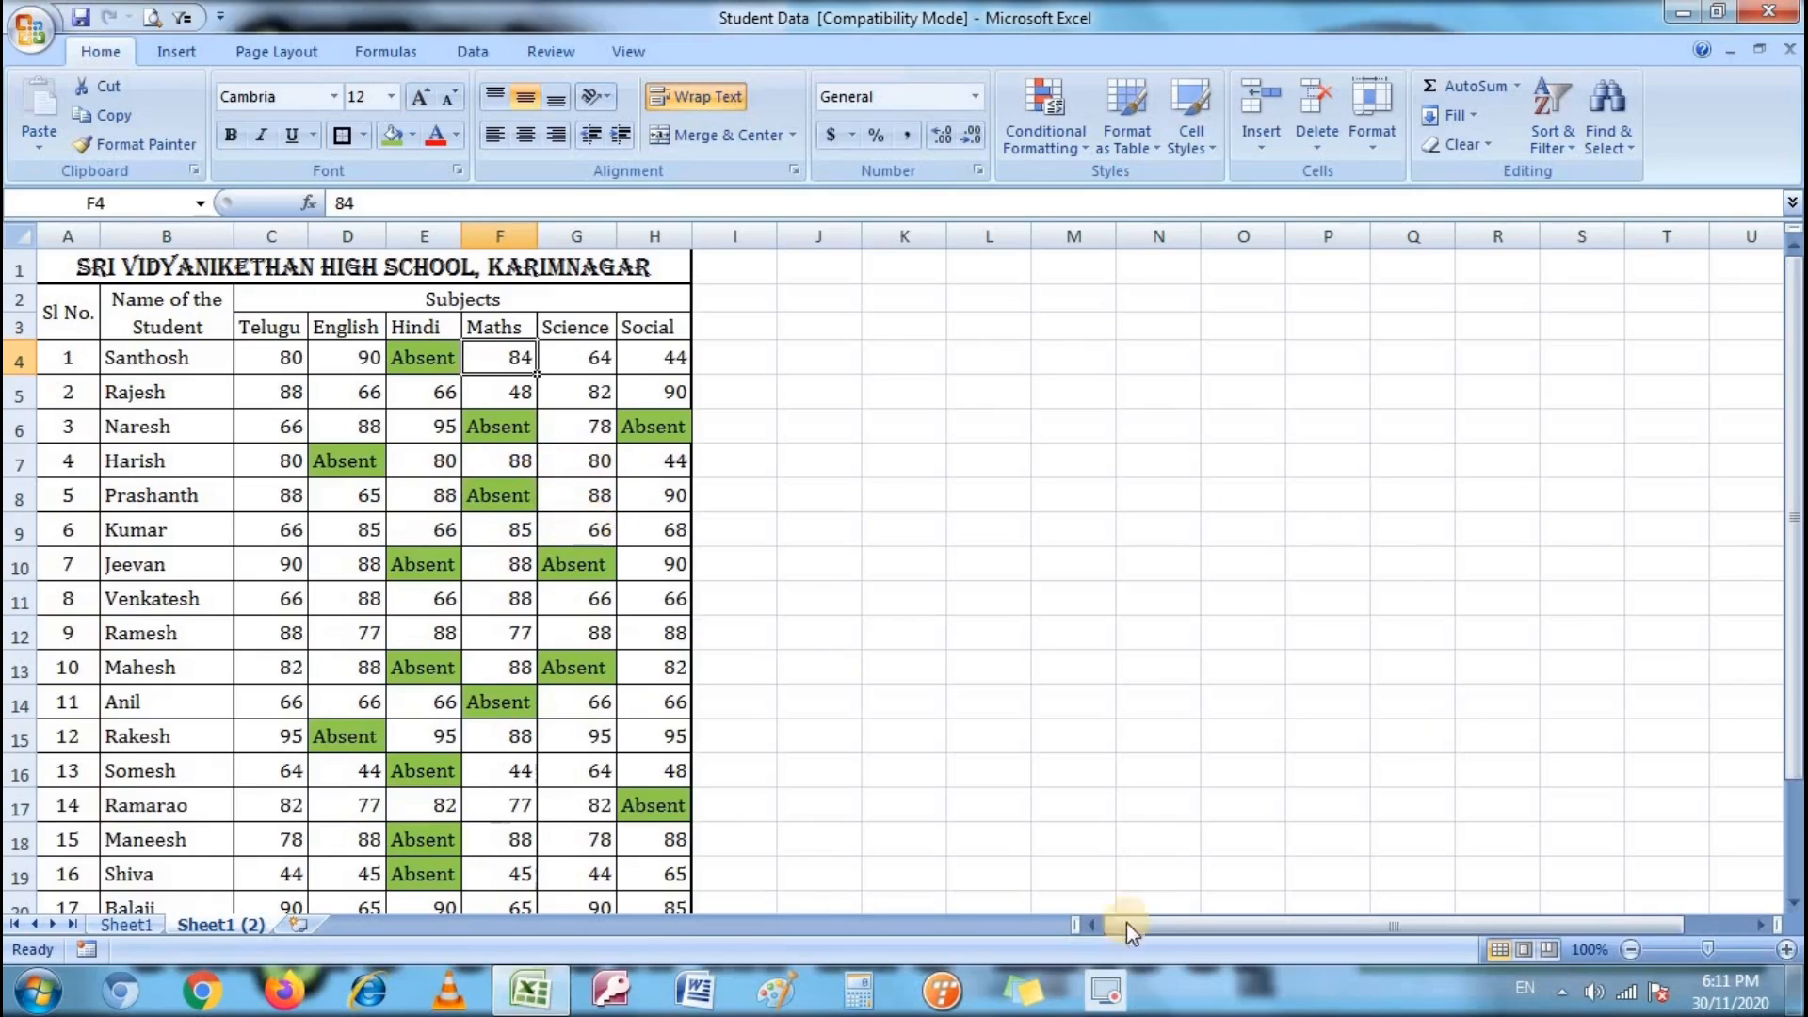
# Step: Switch to Sheet1 and look over the subject marks of both student lists down to row 23
pyautogui.click(138, 930)
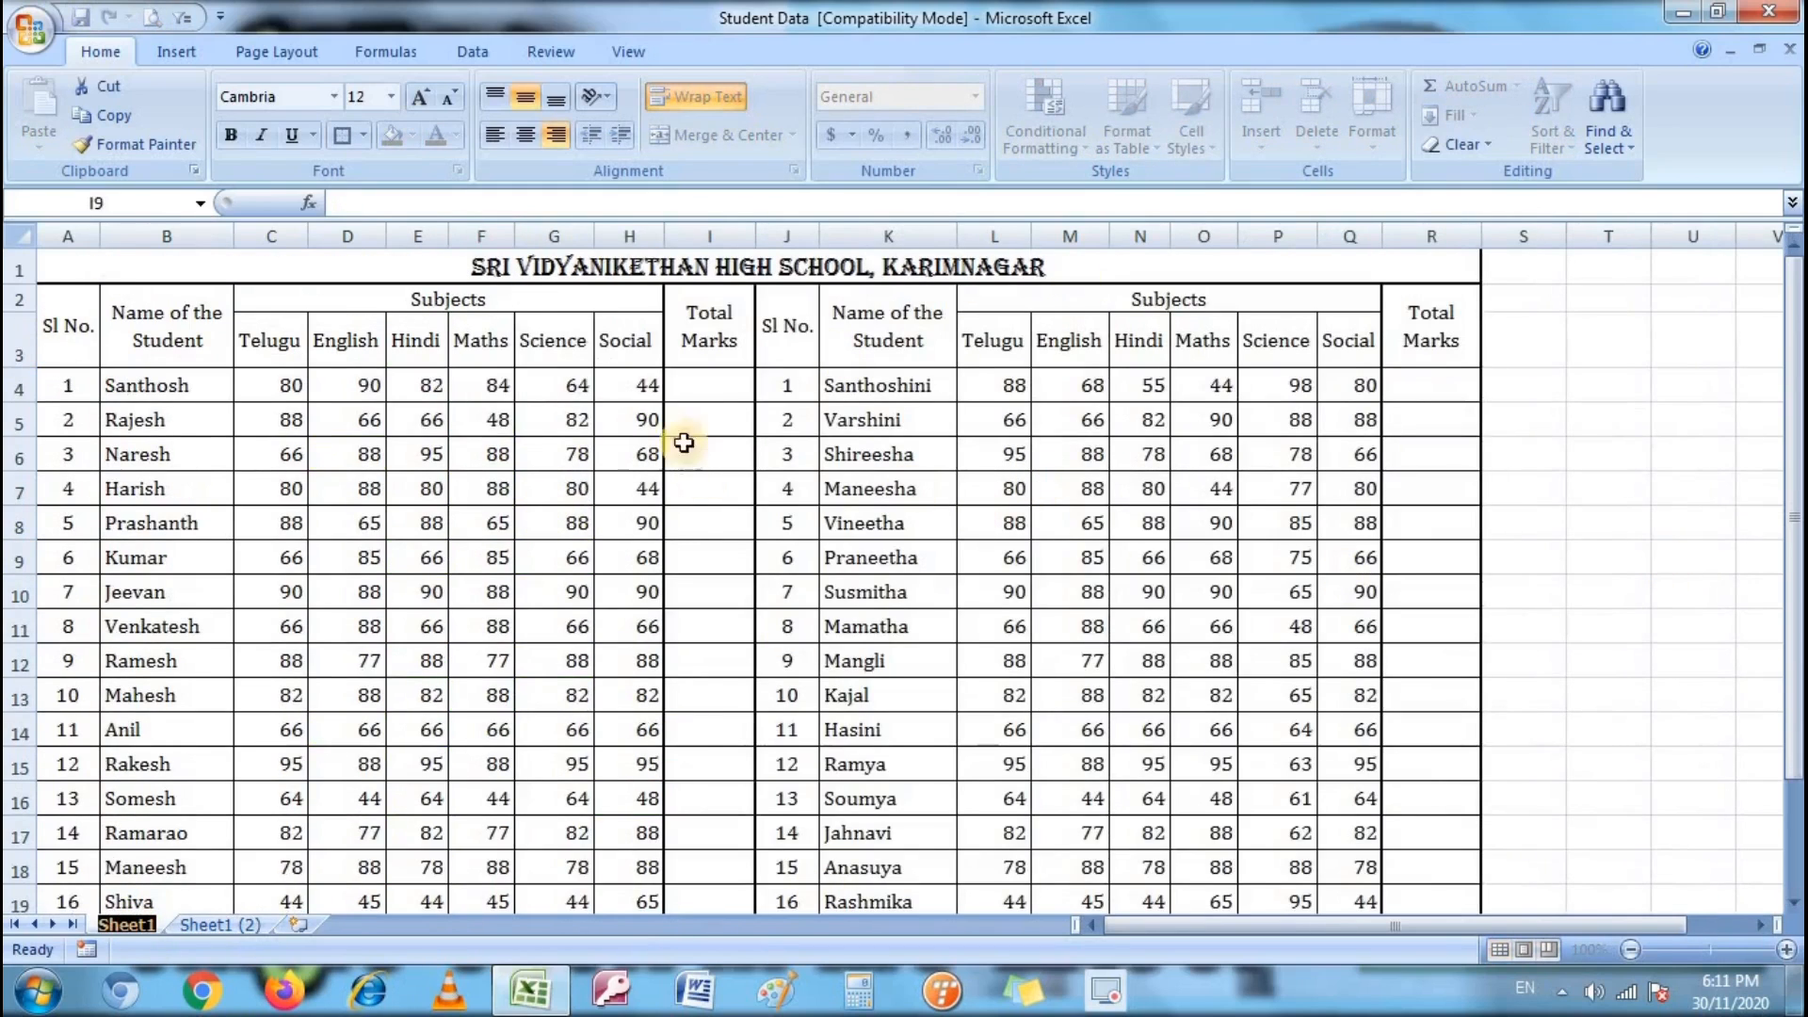
pyautogui.doubleClick(577, 342)
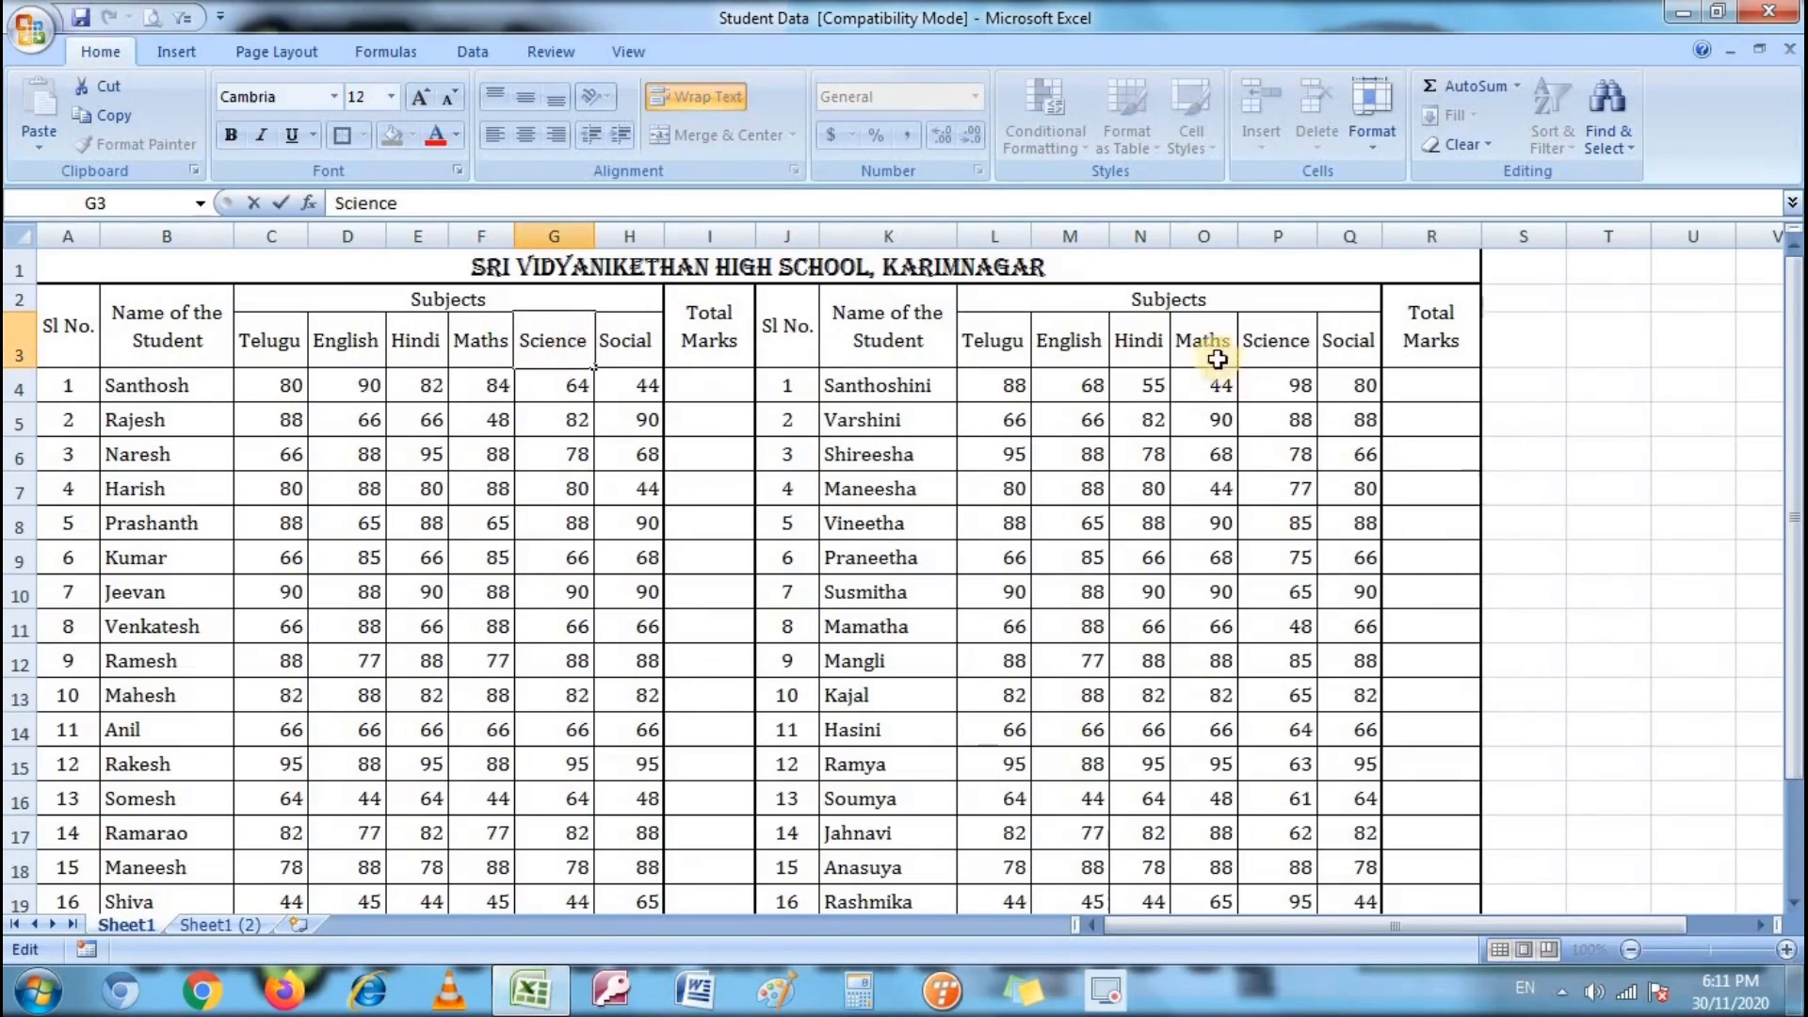
pyautogui.click(81, 335)
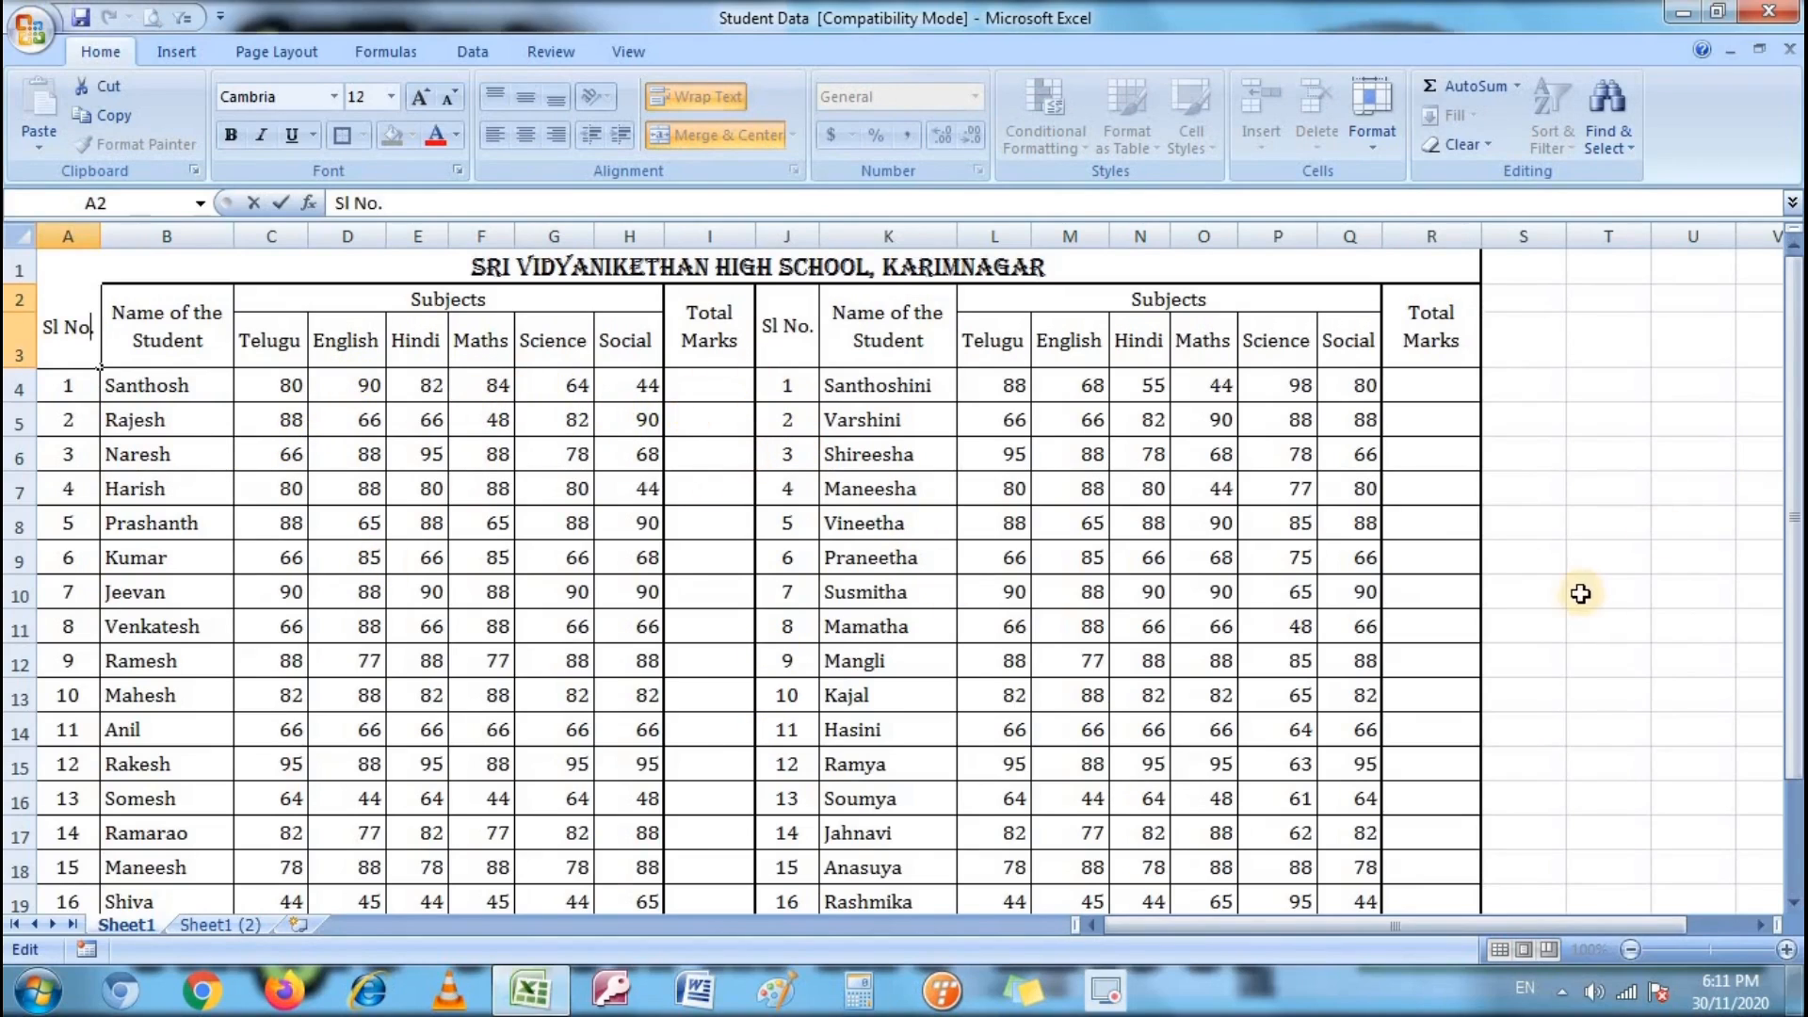
pyautogui.scroll(-4, 1580, 593)
pyautogui.scroll(1, 1098, 713)
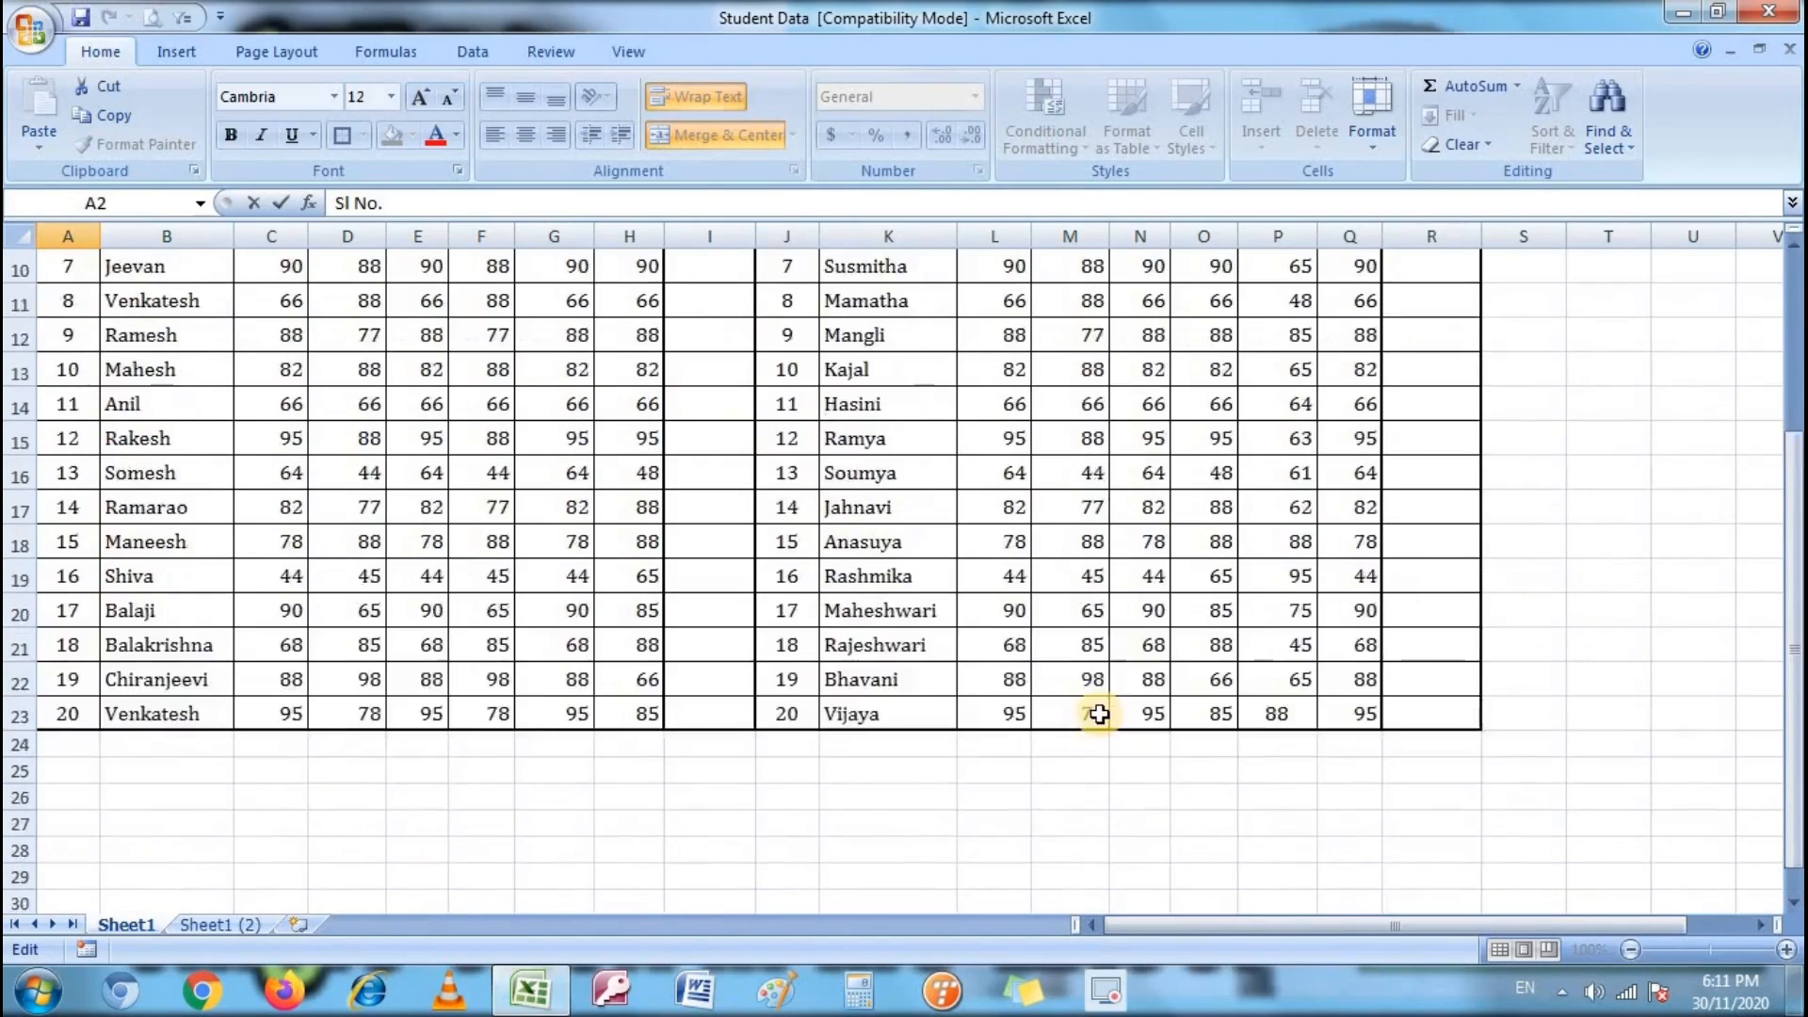
pyautogui.scroll(3, 1099, 713)
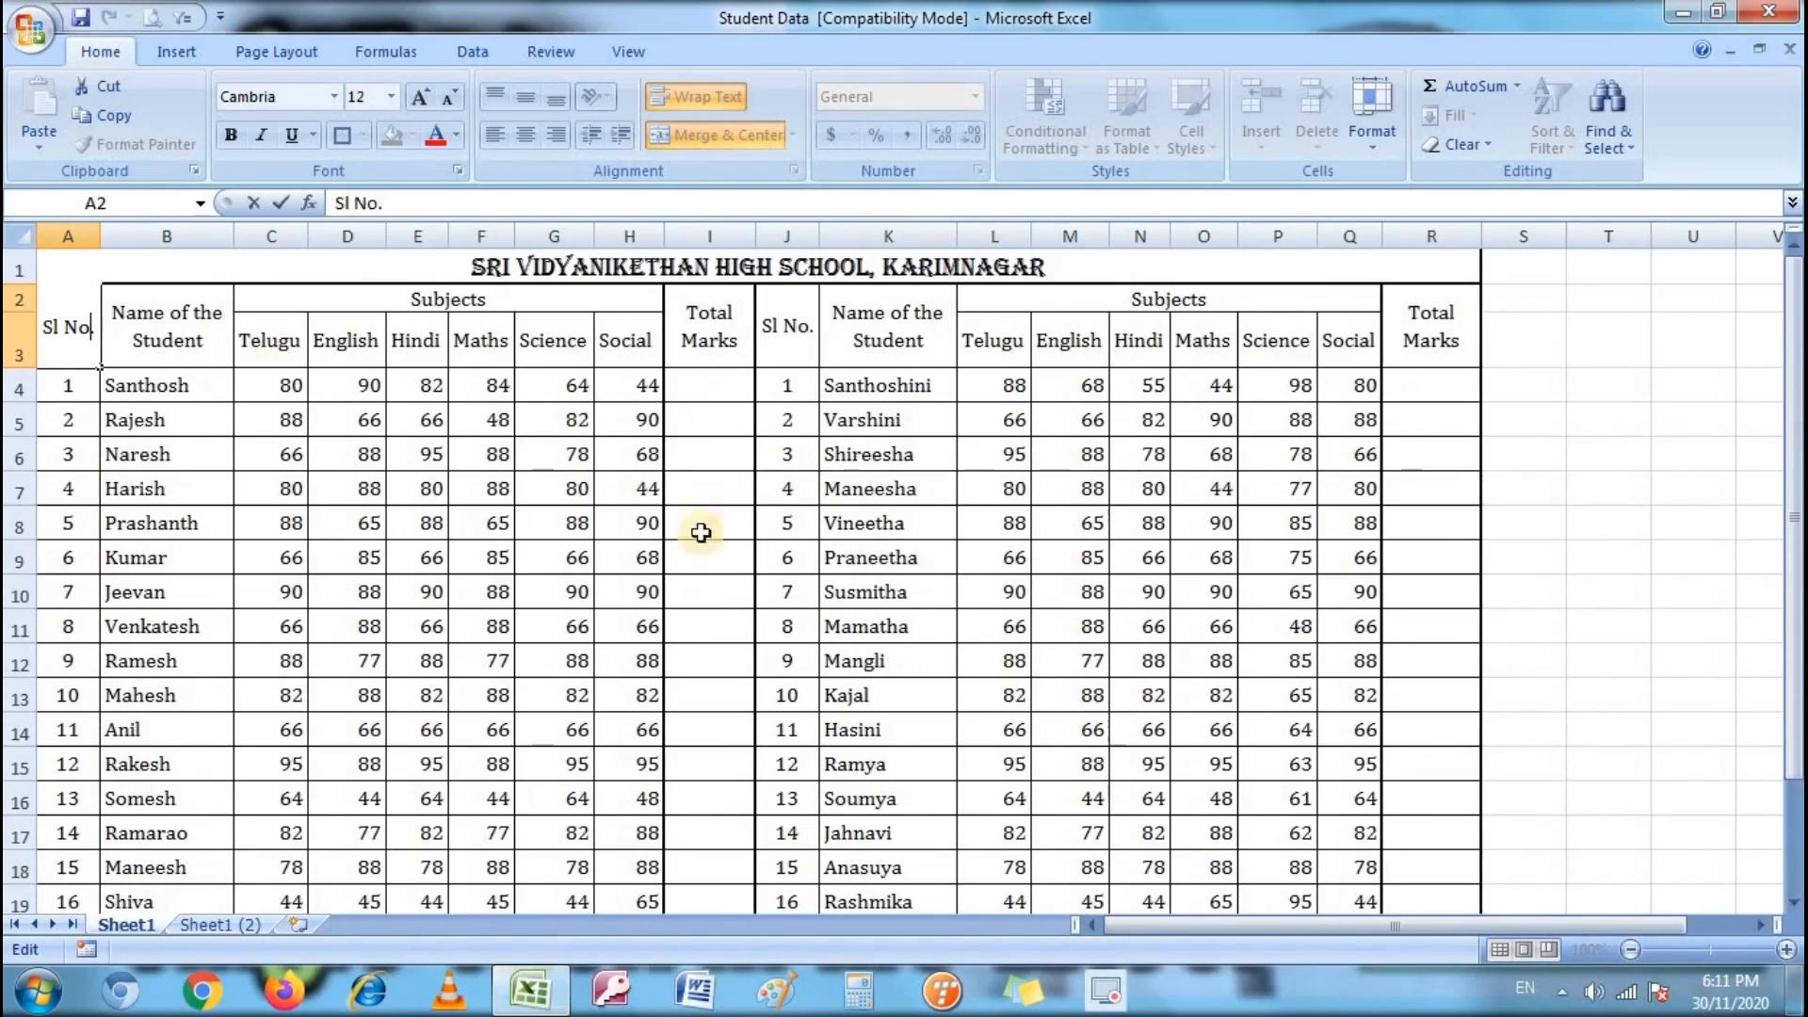
# Step: Examine the empty Total Marks columns I and R beside the two student lists
pyautogui.click(719, 384)
pyautogui.press('Return')
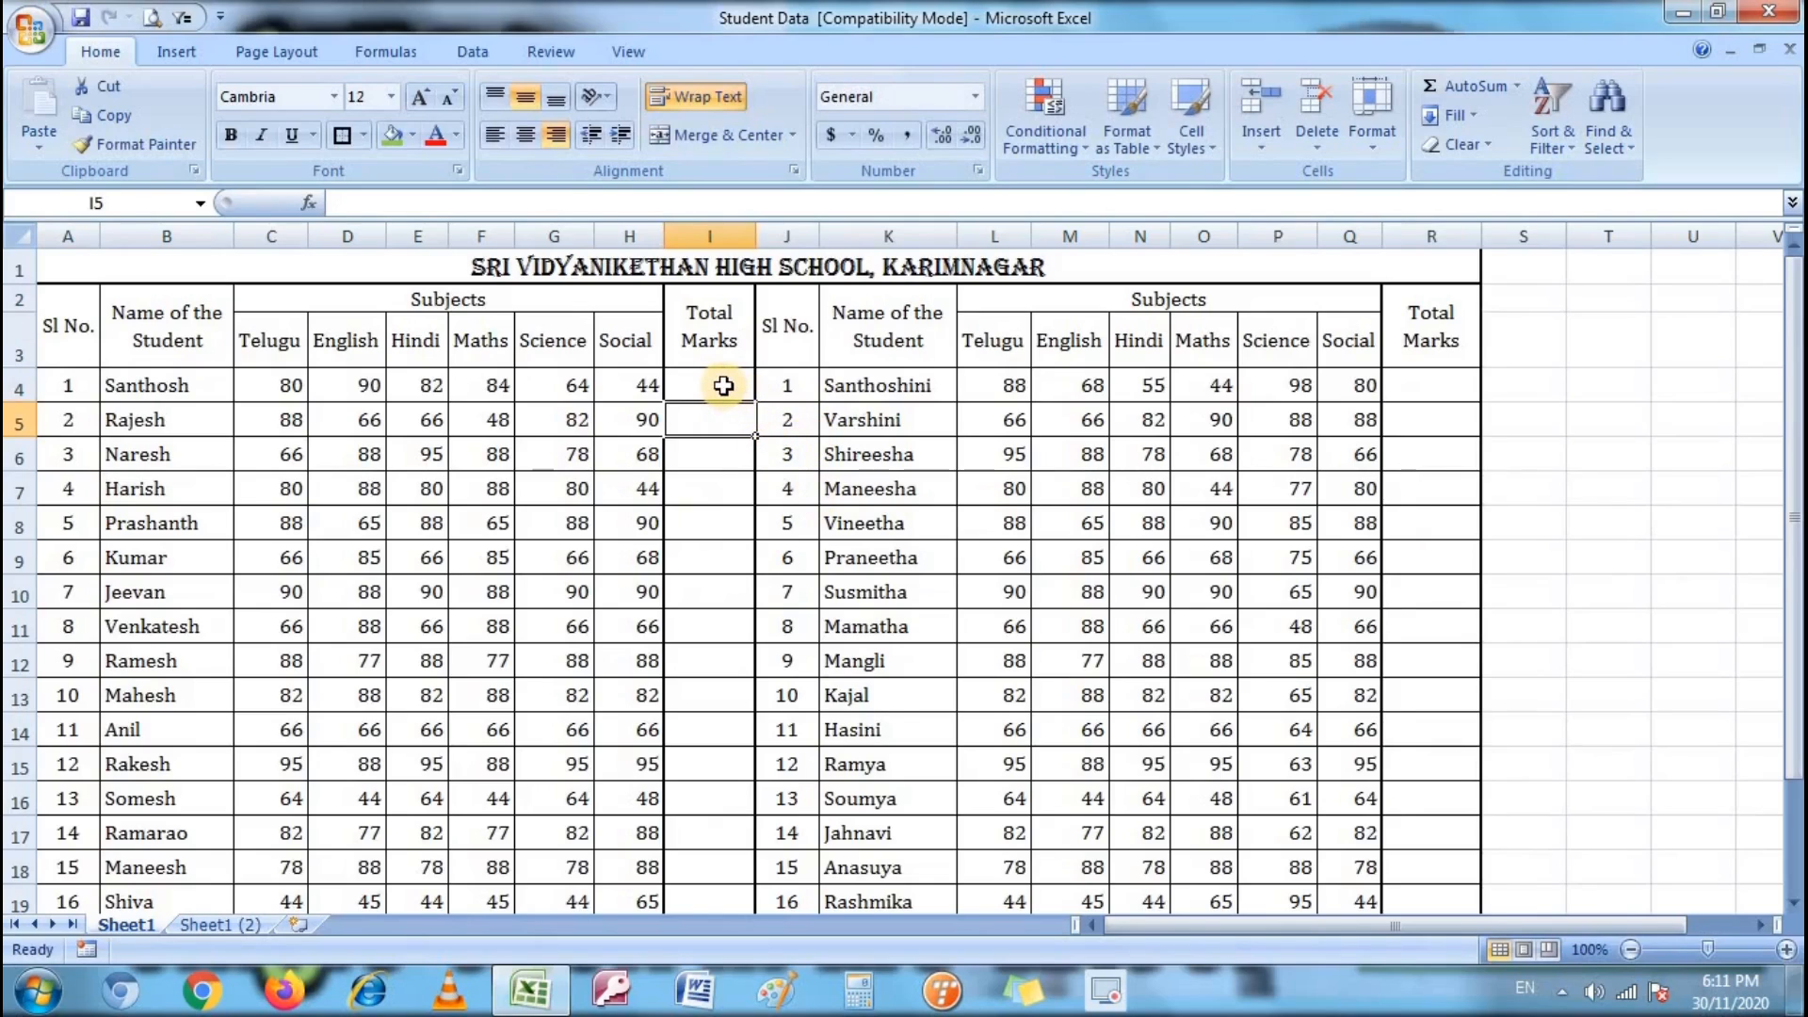
pyautogui.click(715, 516)
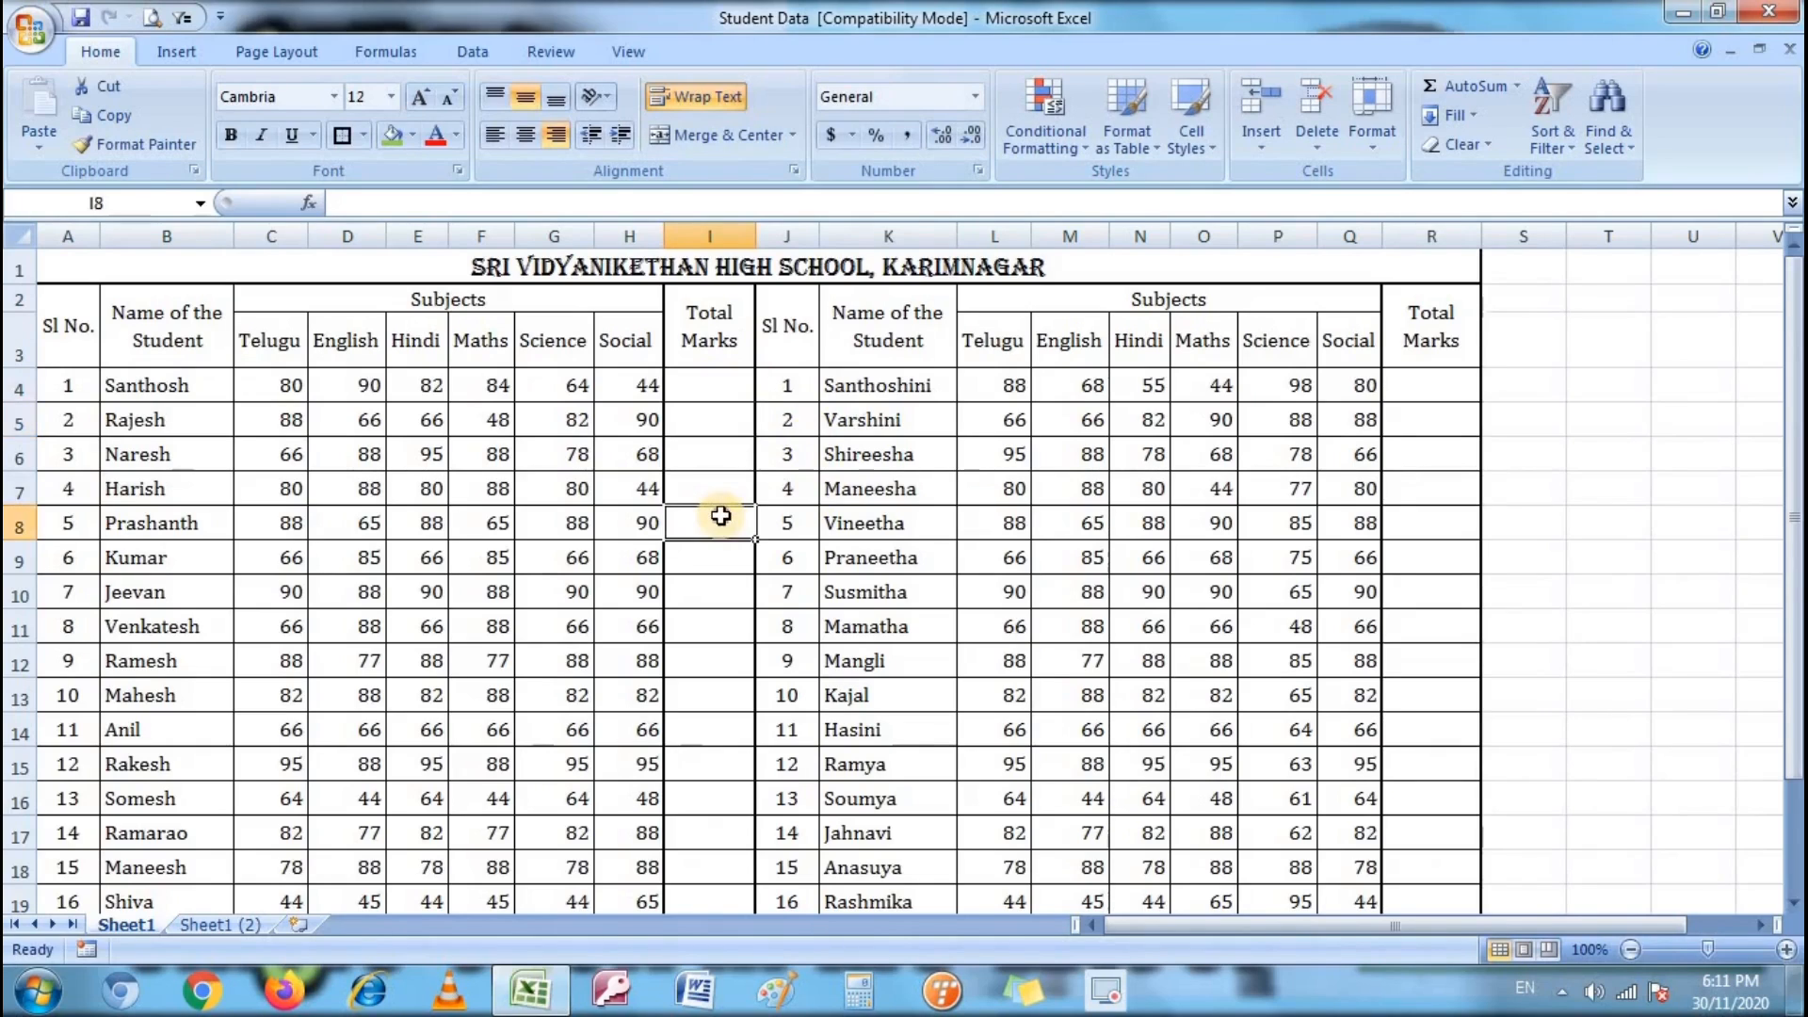
pyautogui.doubleClick(1422, 497)
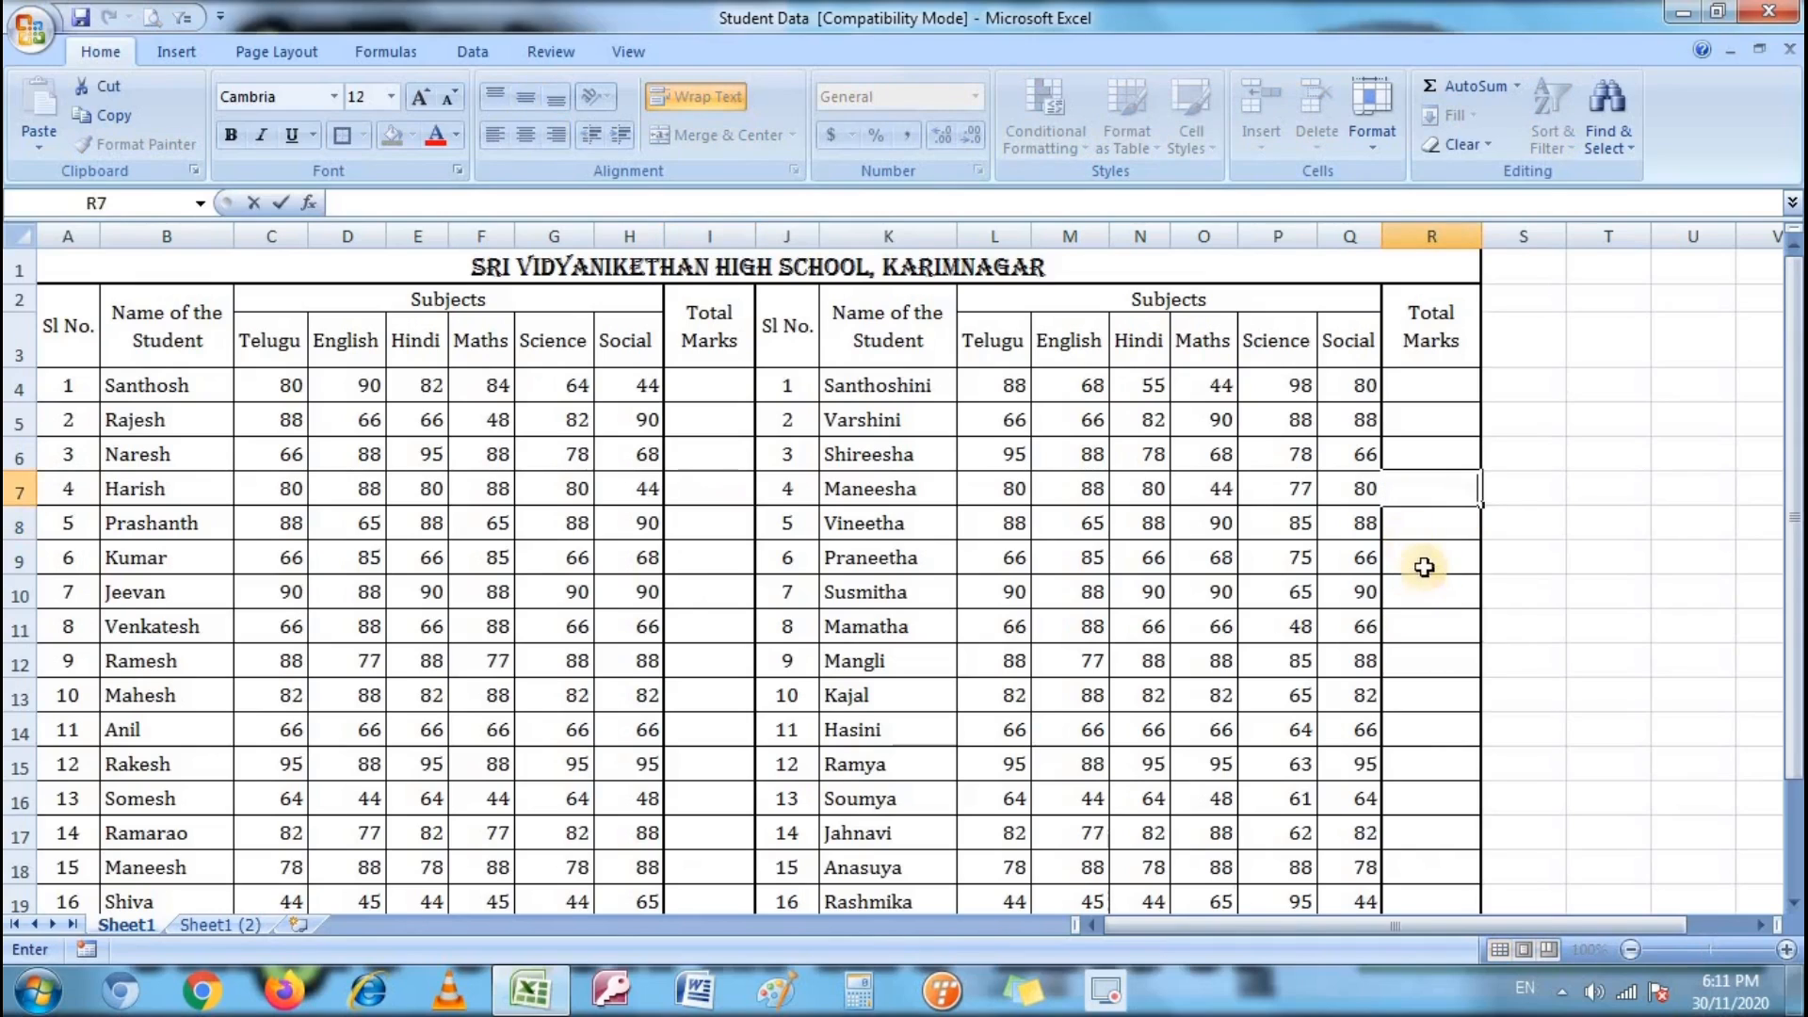
pyautogui.click(1420, 560)
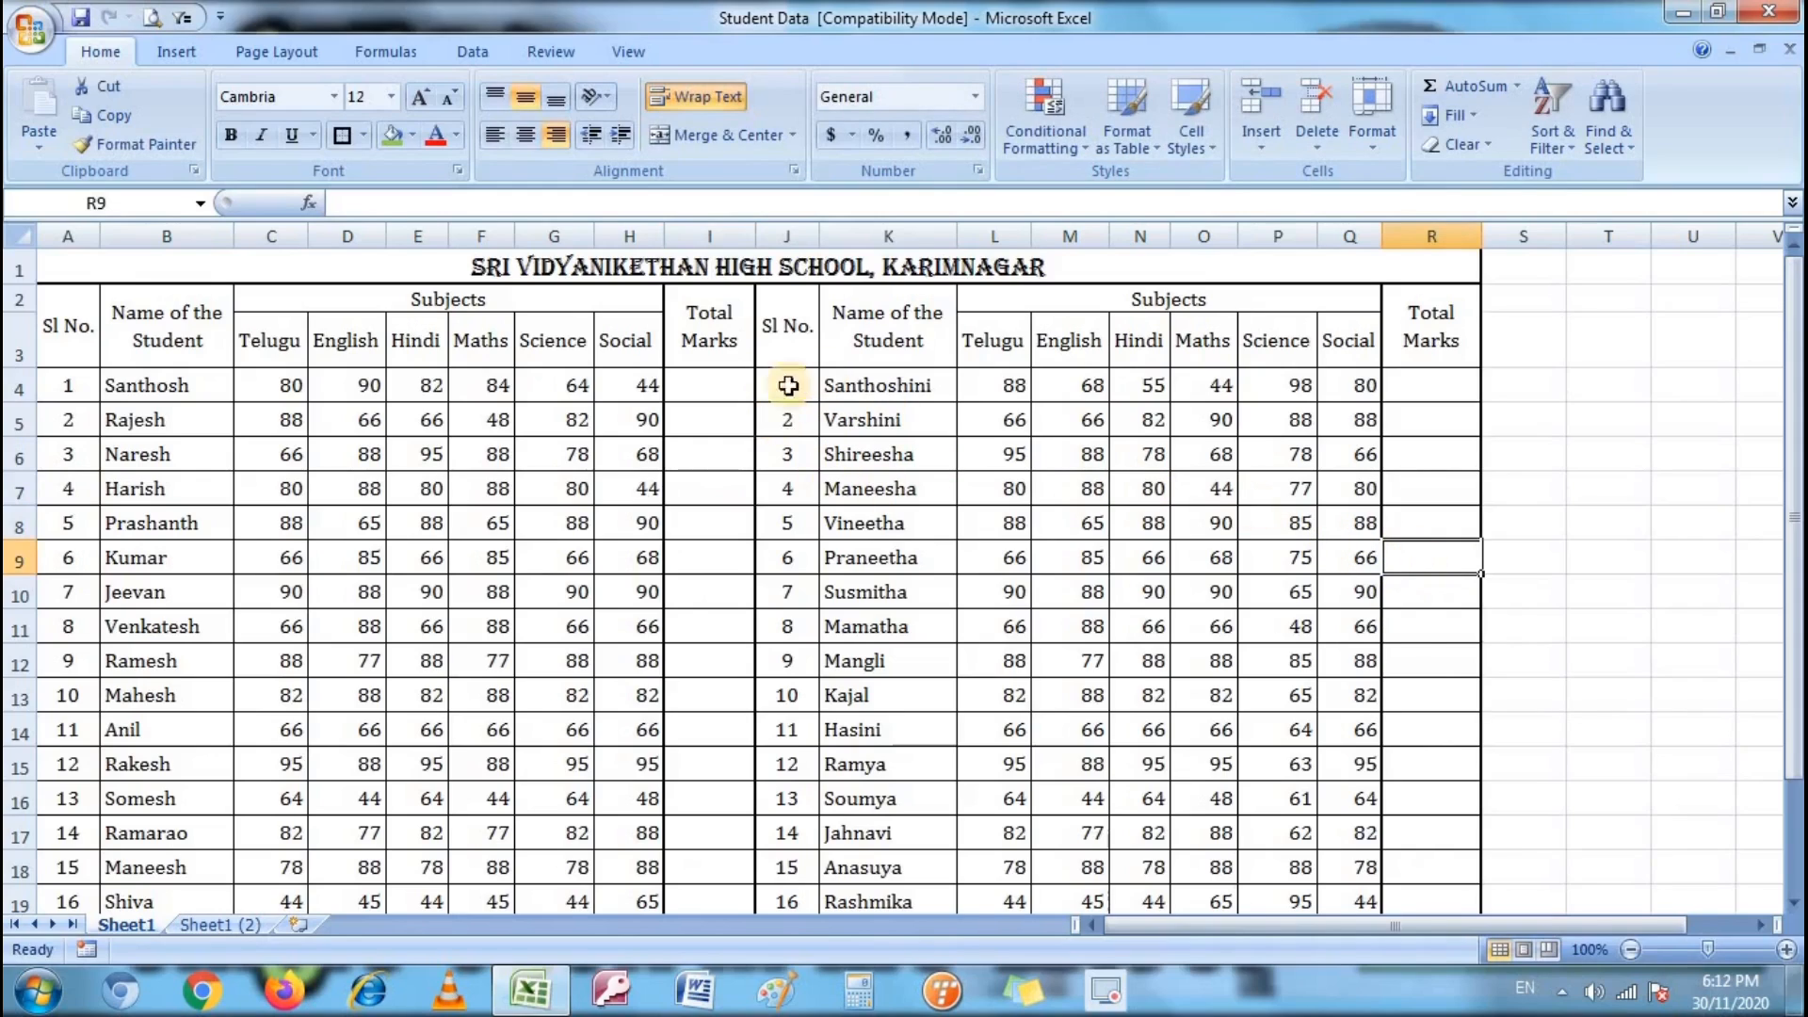
pyautogui.click(731, 416)
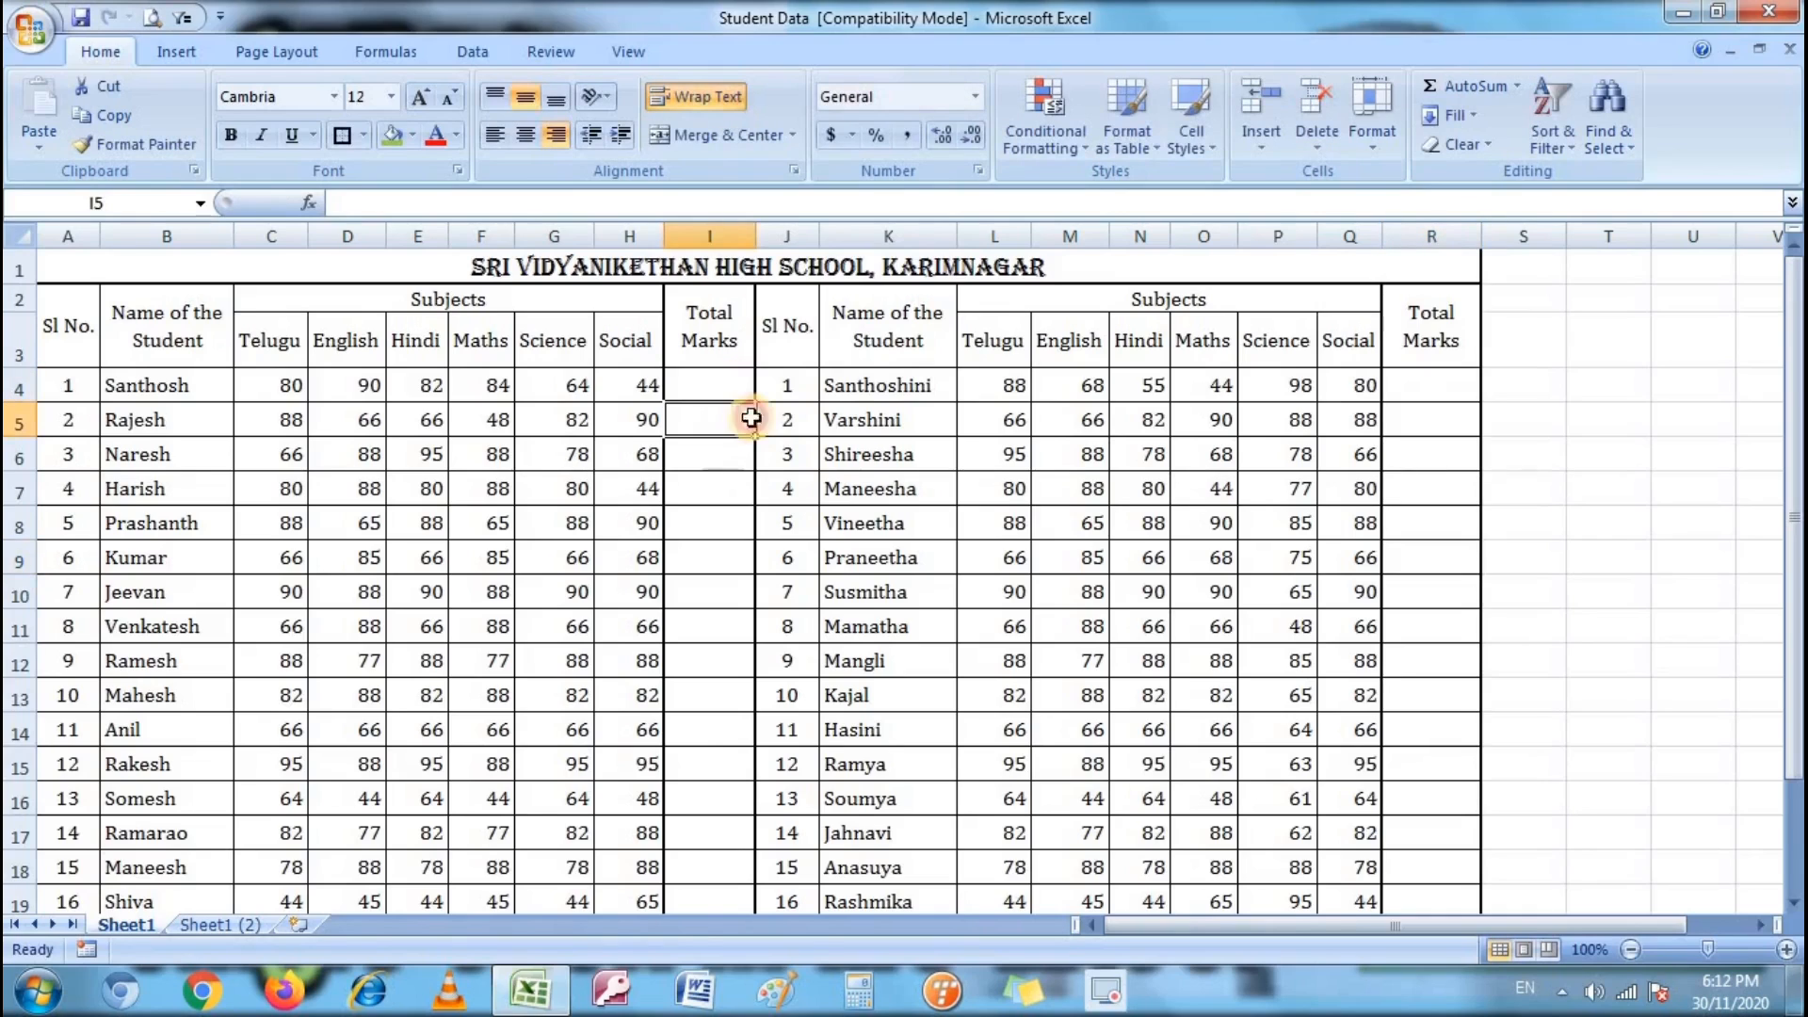
pyautogui.click(726, 385)
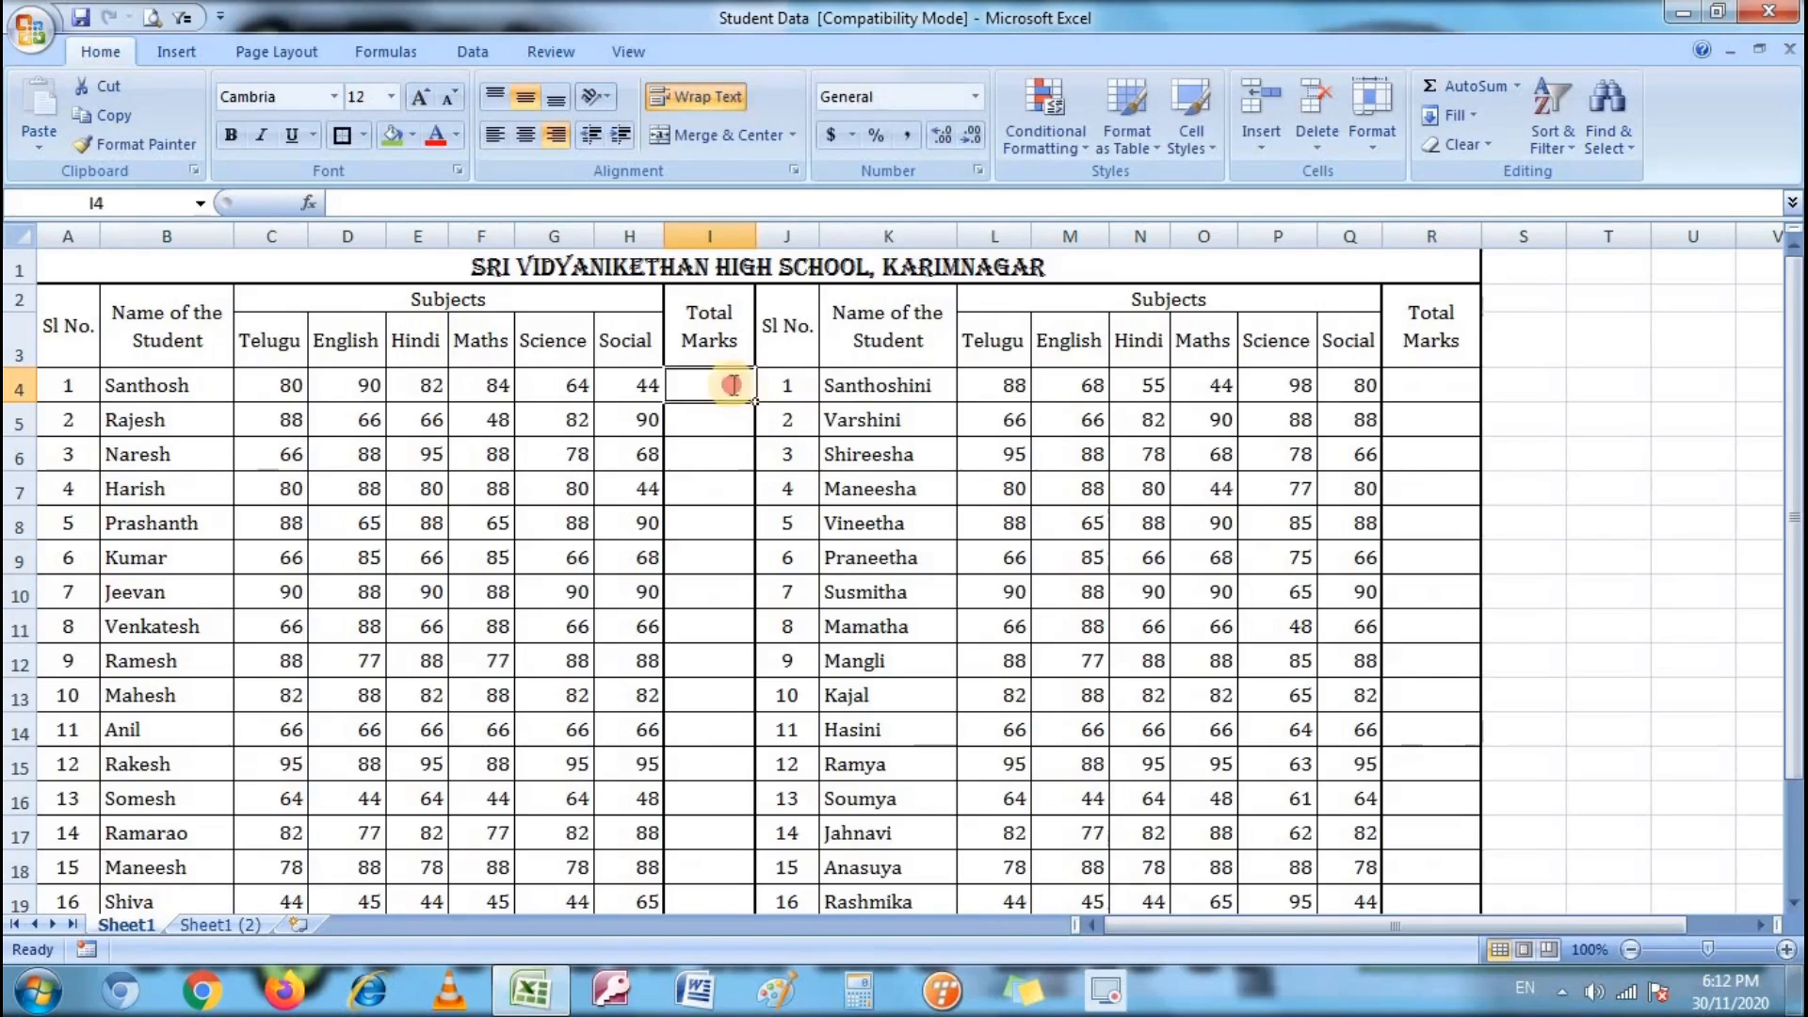
pyautogui.doubleClick(89, 403)
pyautogui.doubleClick(72, 383)
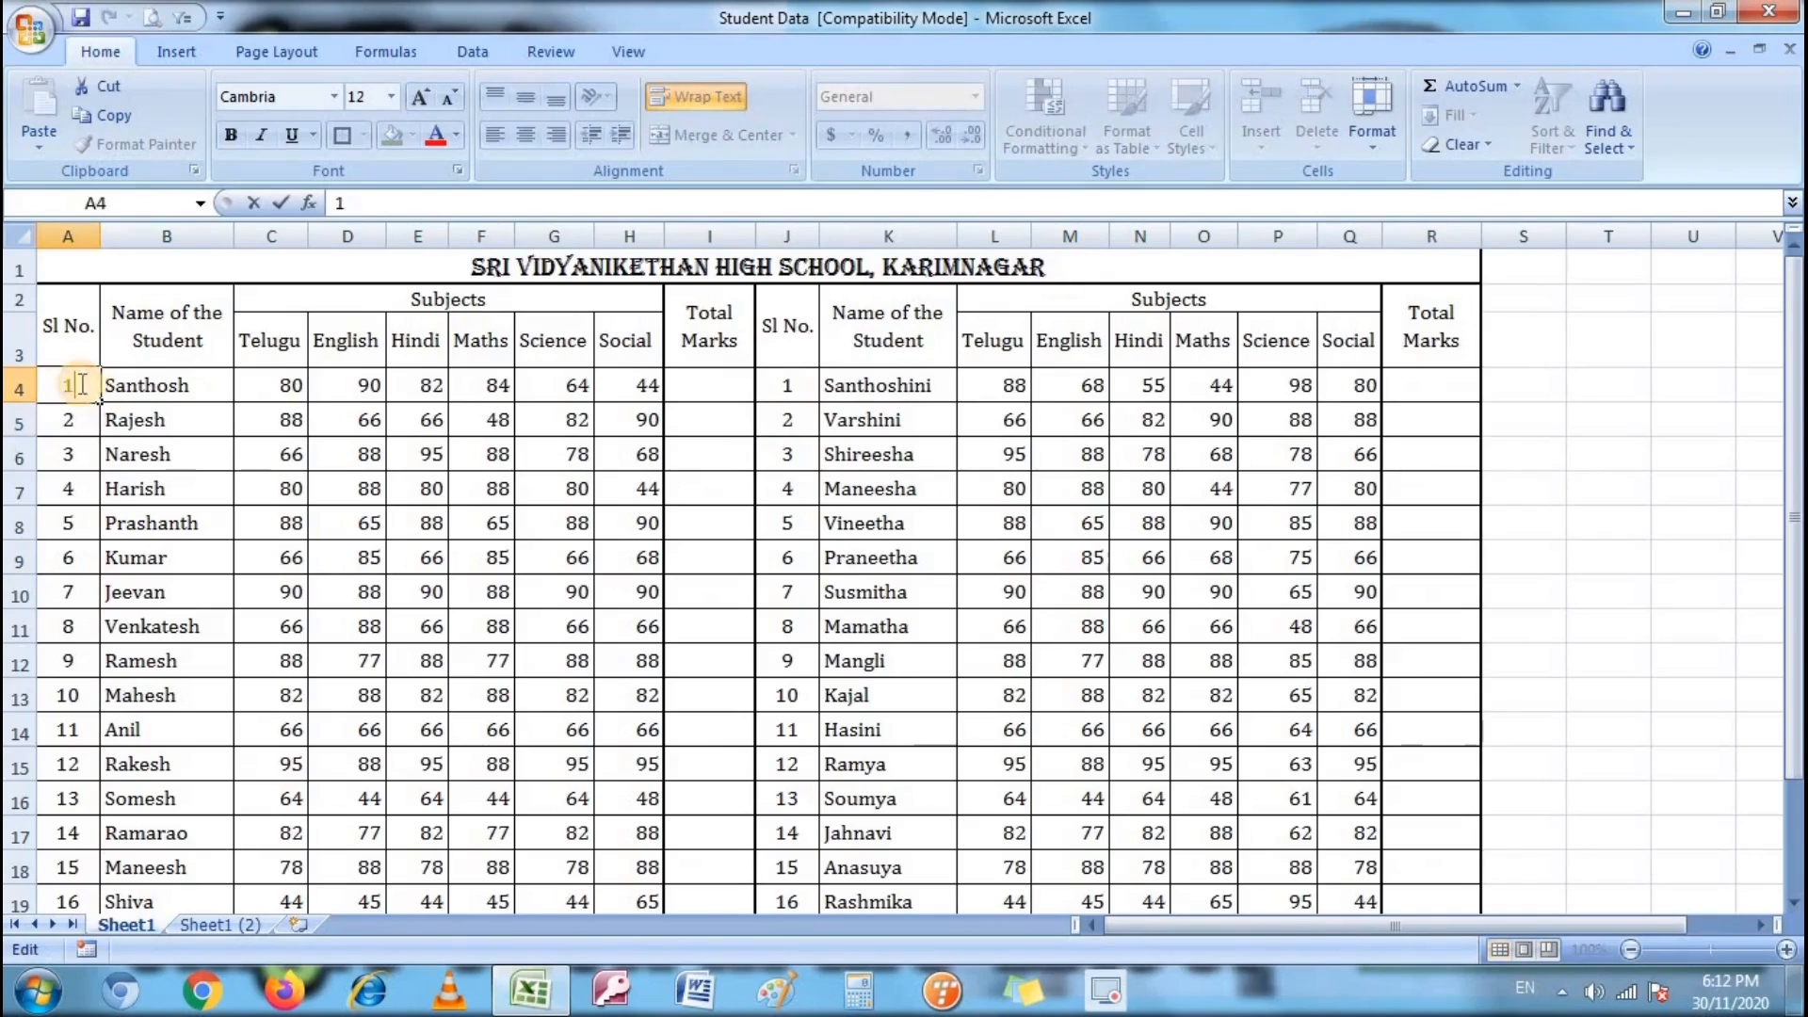
pyautogui.click(120, 392)
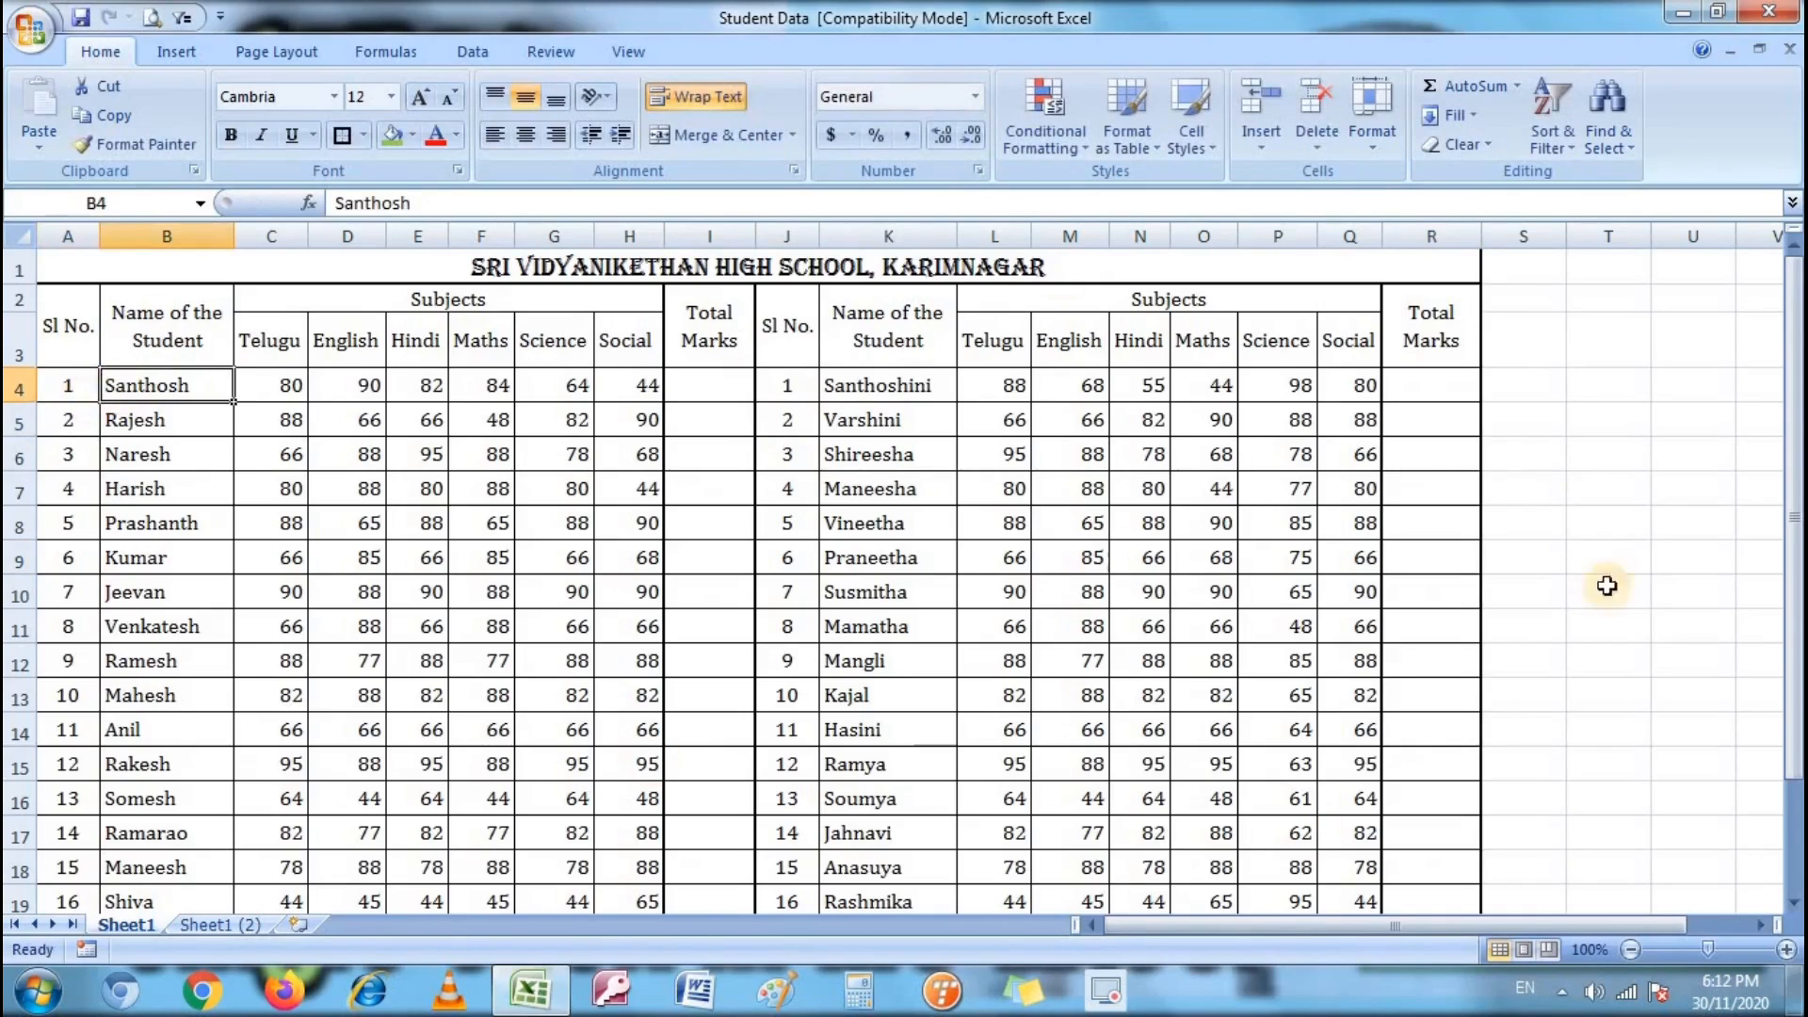
# Step: Select the range A4:R23 covering both student lists and their empty Total Marks columns on Sheet1
pyautogui.click(83, 383)
pyautogui.scroll(-3, 1588, 773)
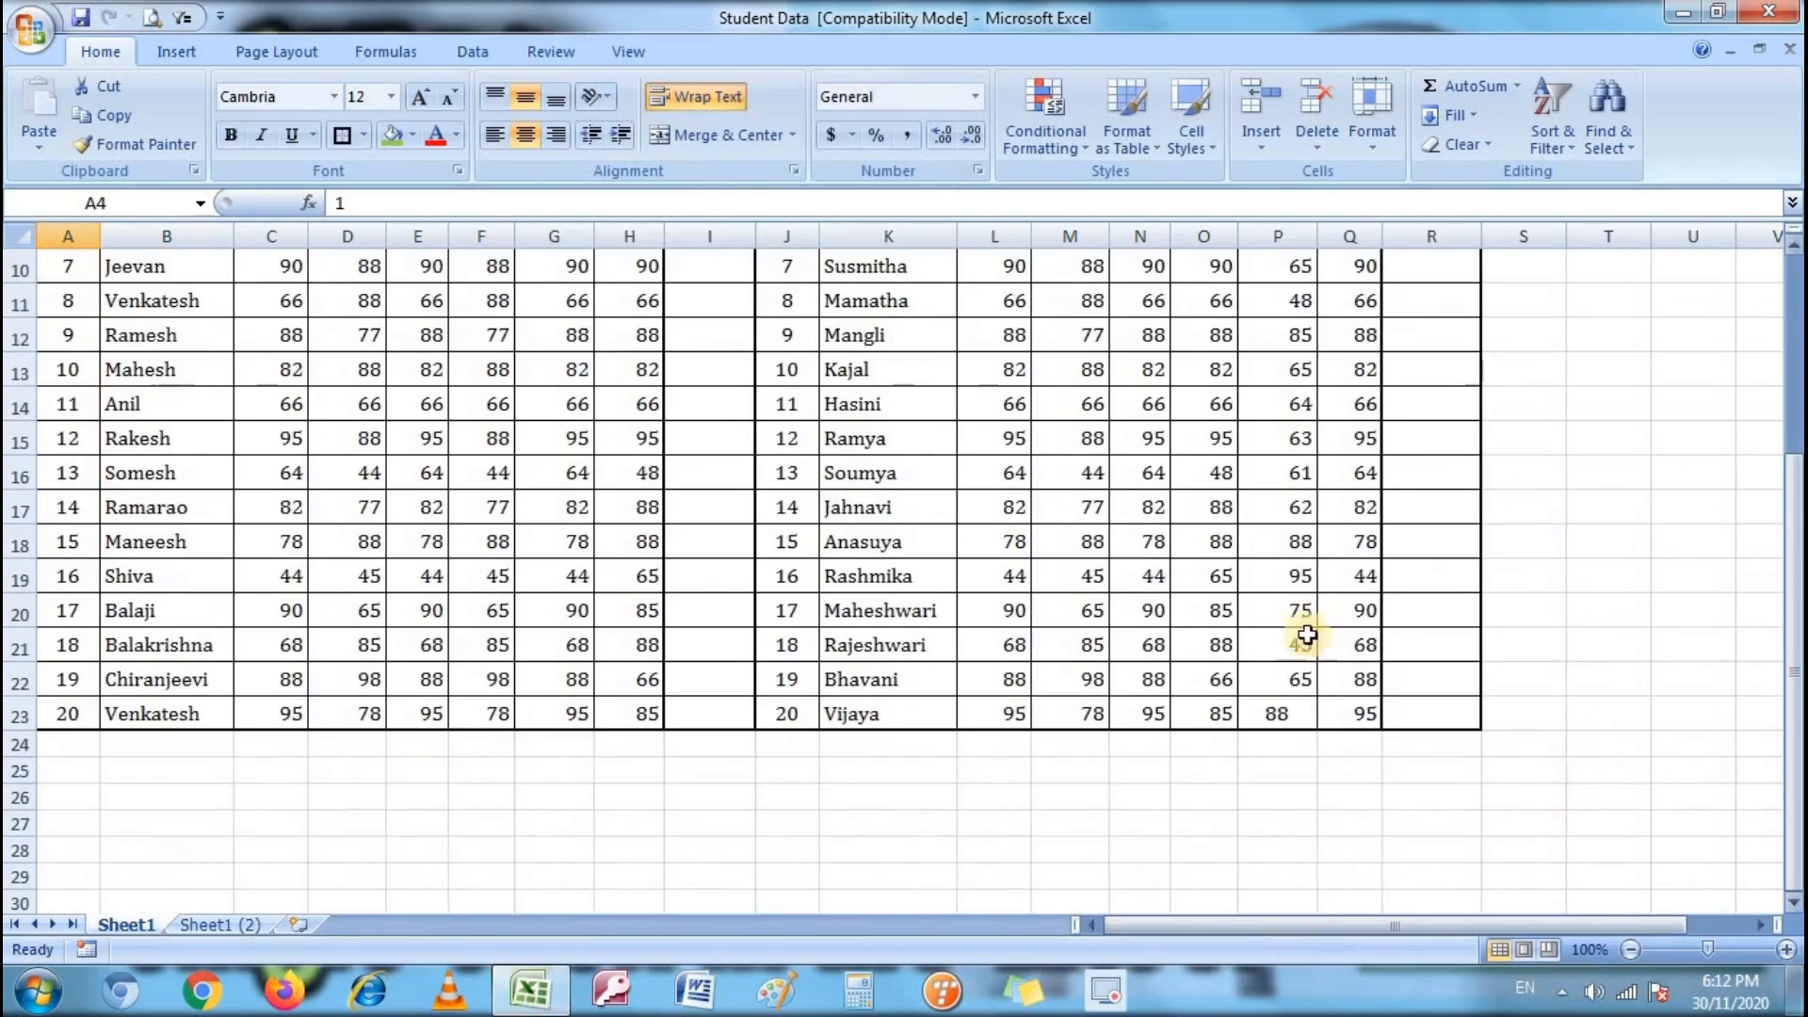
pyautogui.keyDown('shift'); pyautogui.click(1432, 718); pyautogui.keyUp('shift')
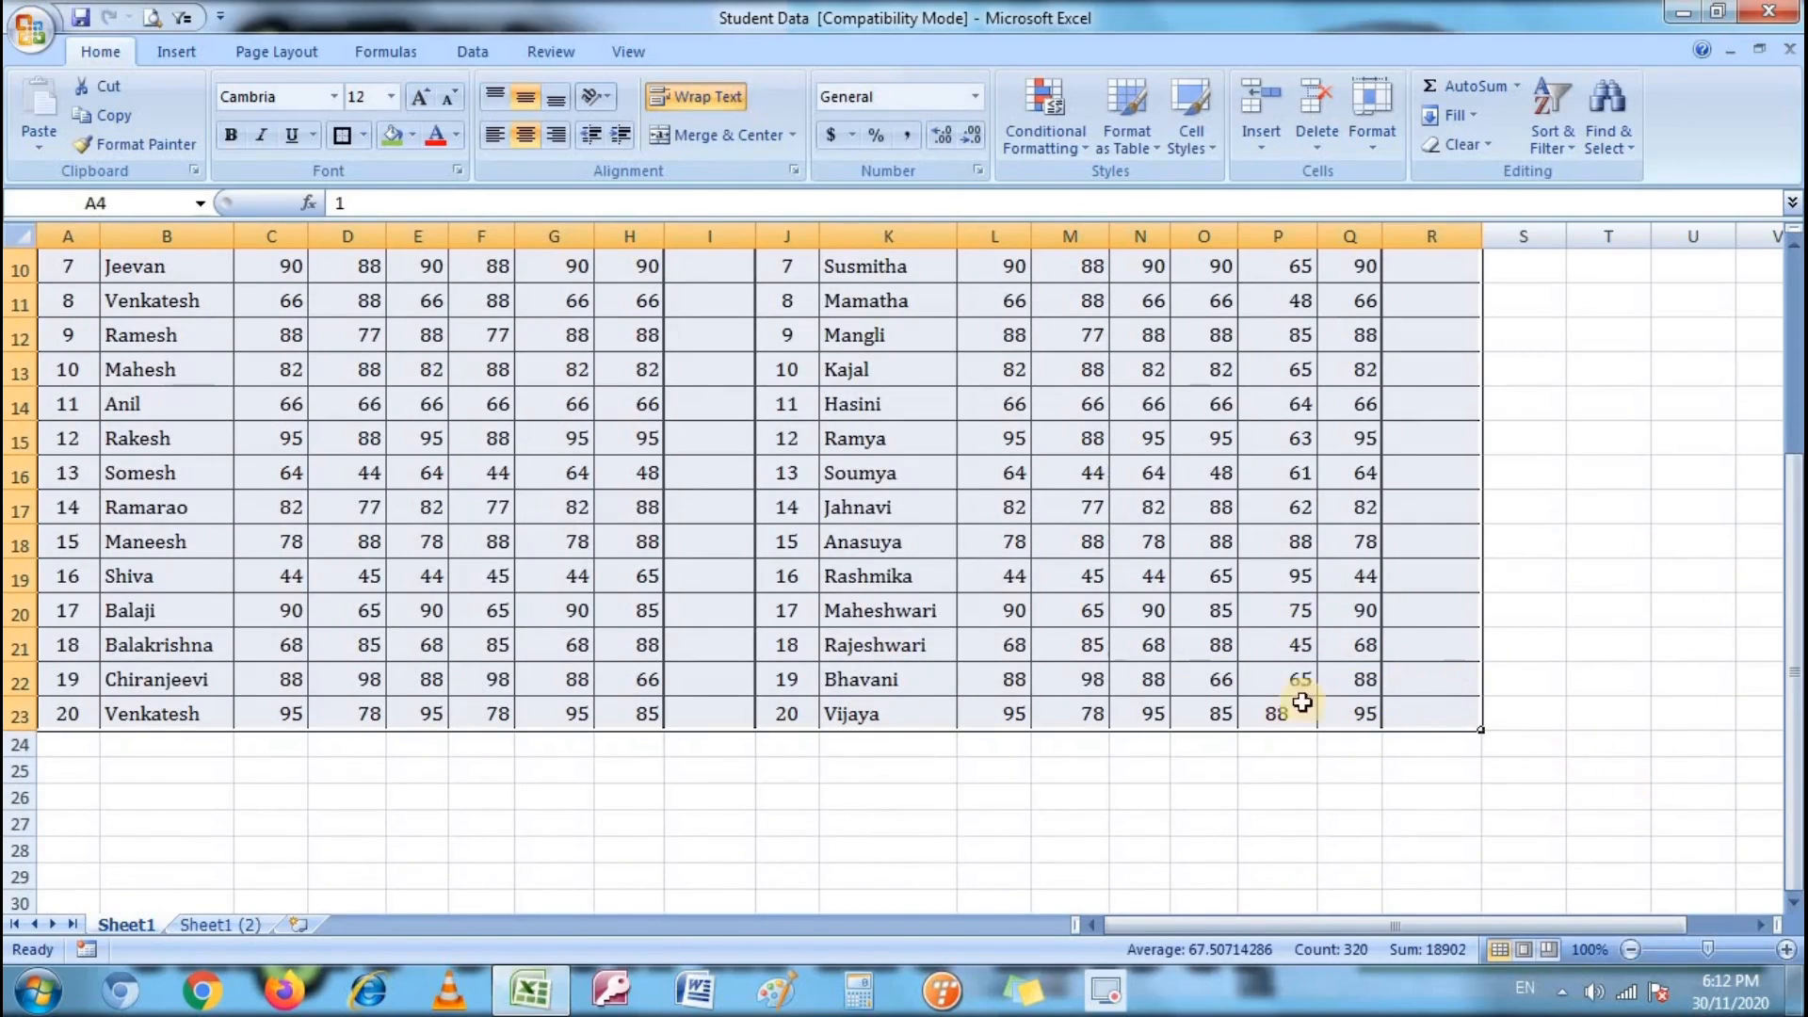
pyautogui.scroll(3, 1045, 648)
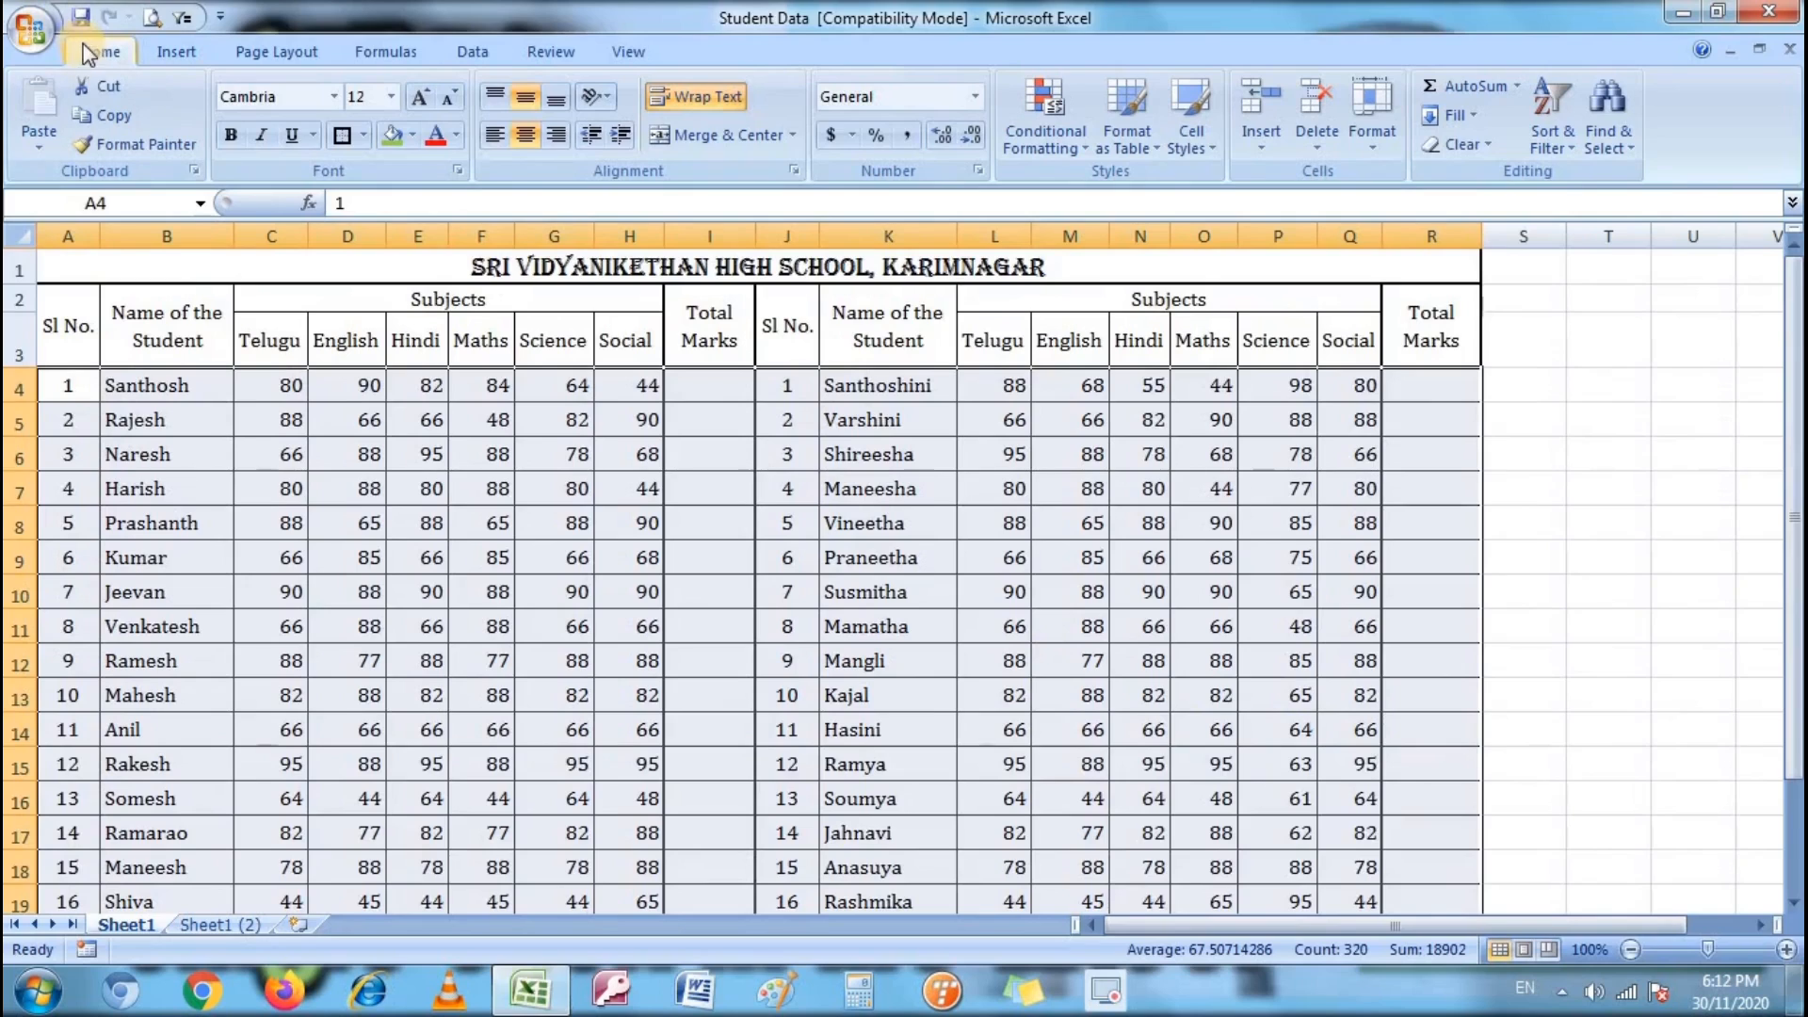
# Step: Select only the blank cells within the selected range using Go To Special with the Blanks option
pyautogui.click(1636, 149)
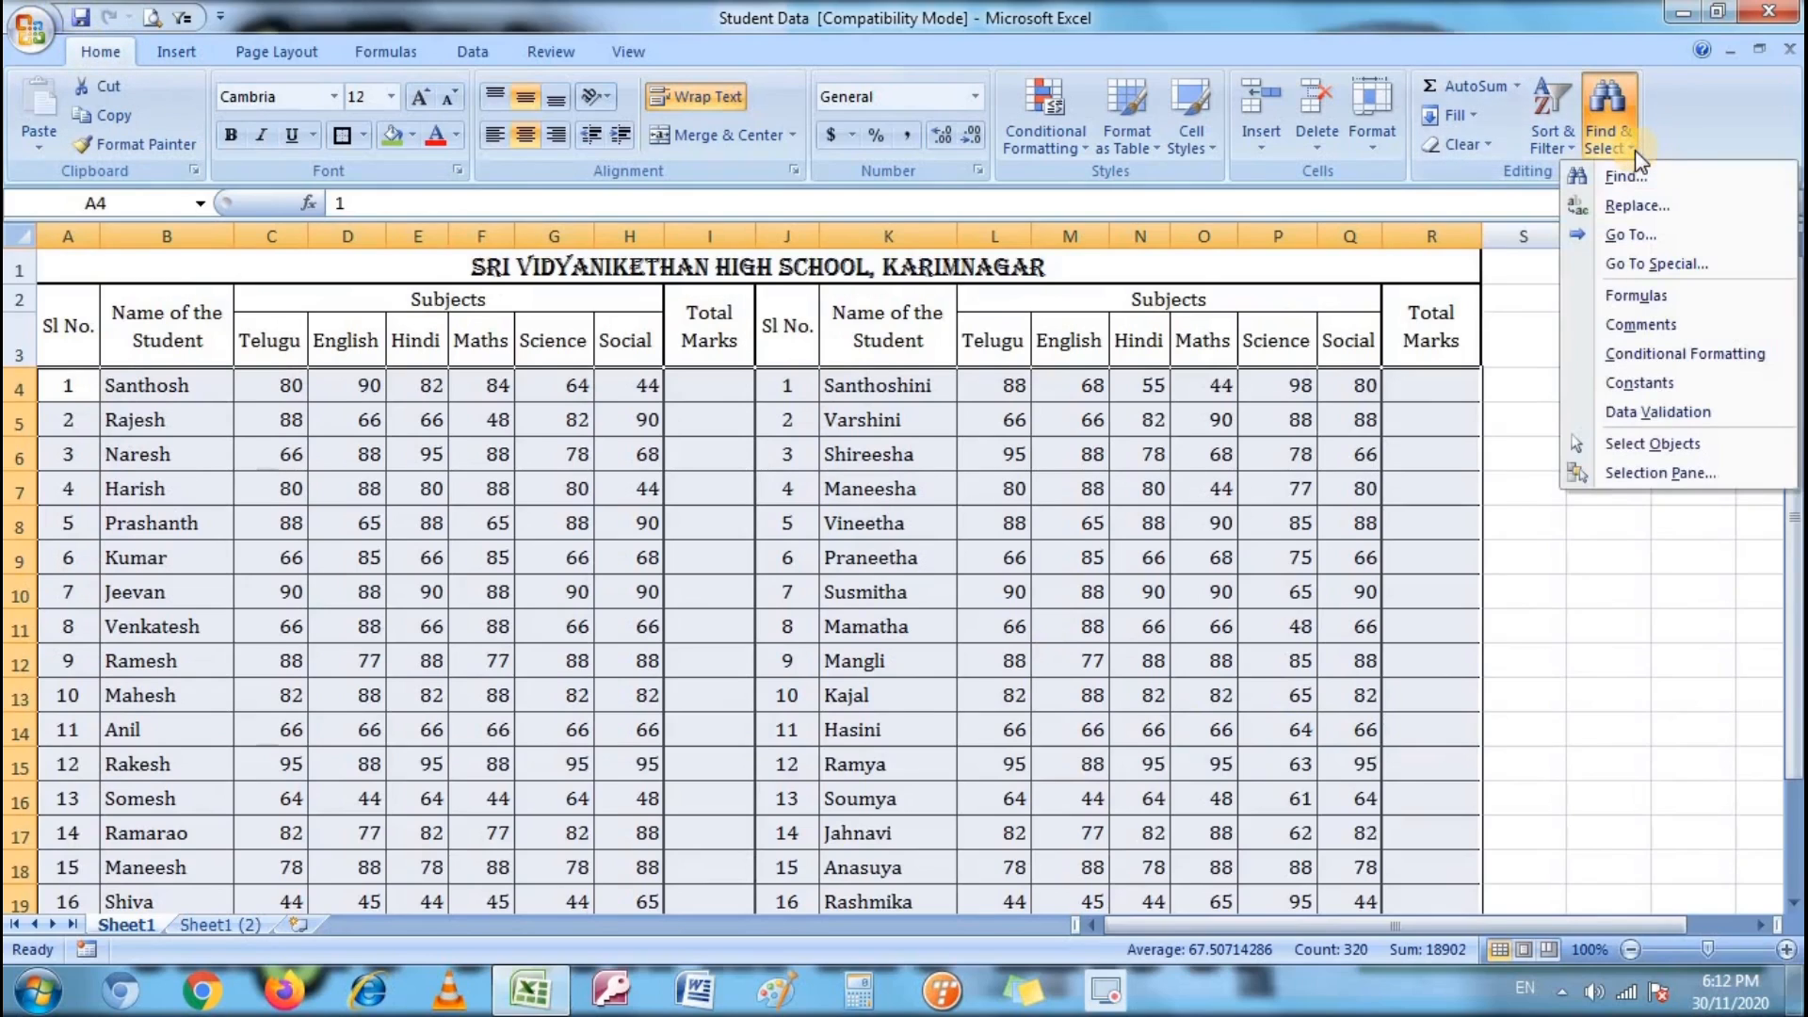
pyautogui.click(1686, 263)
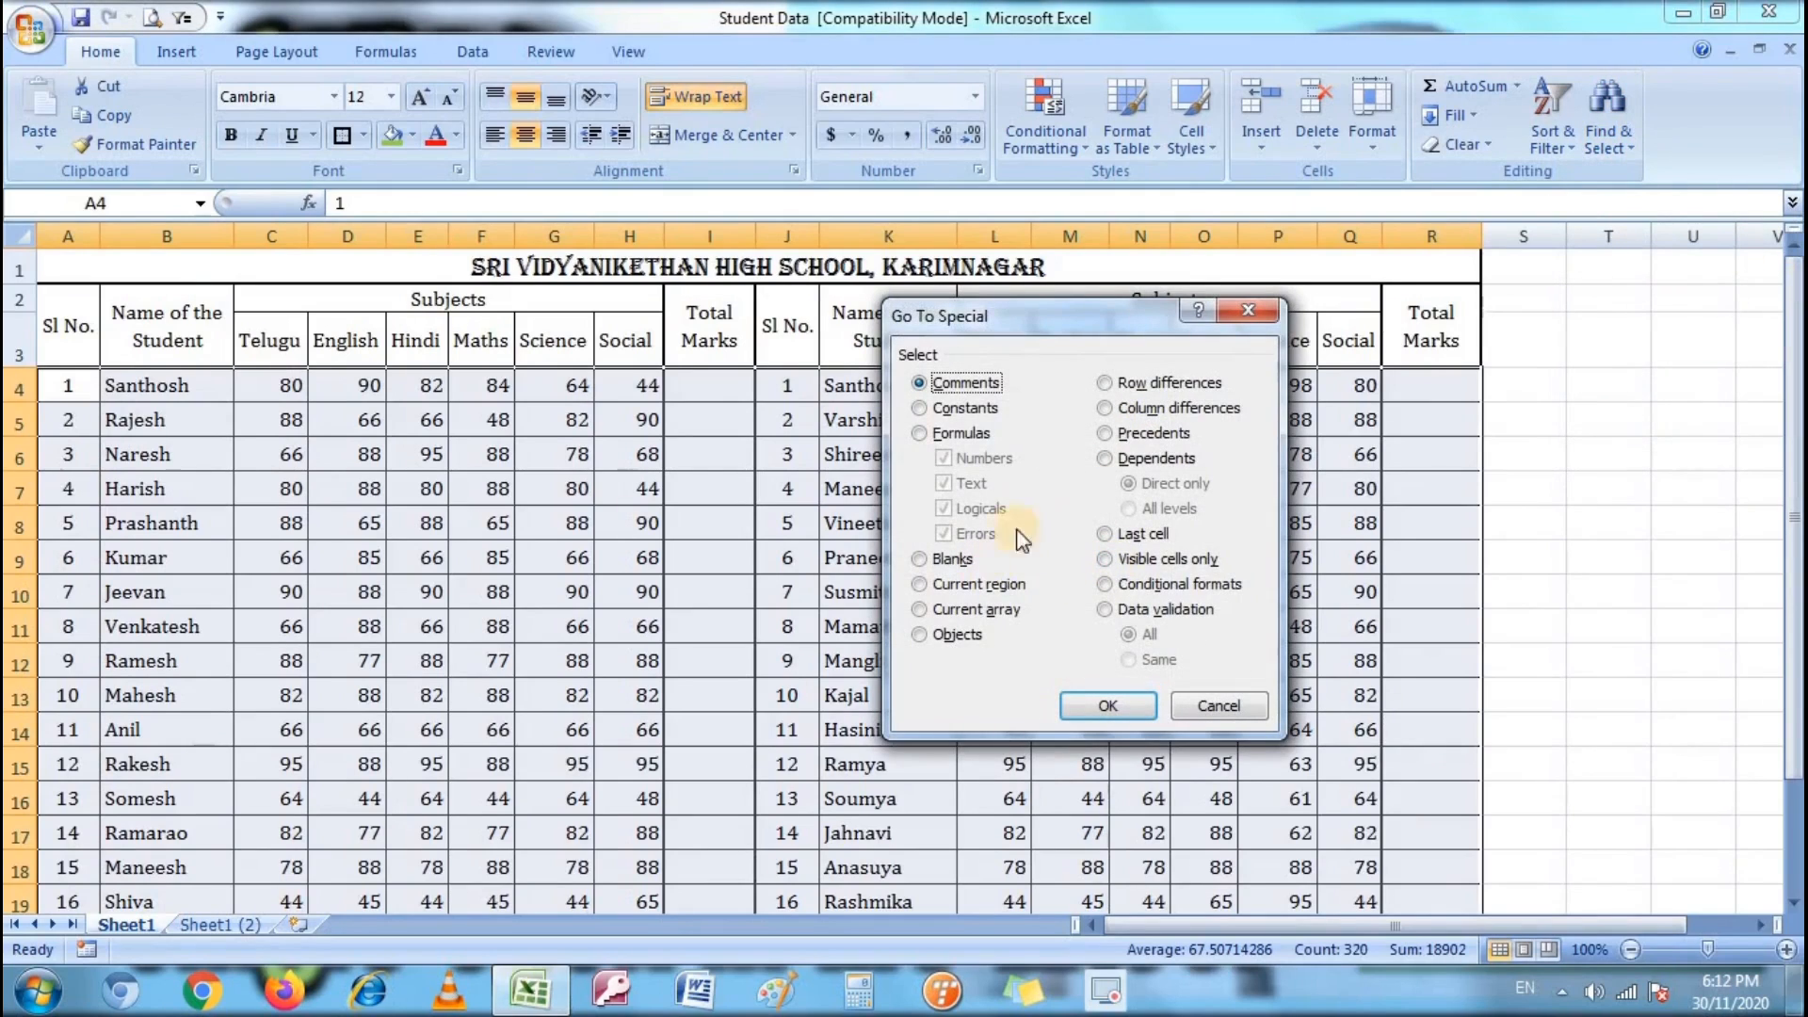
pyautogui.moveTo(1025, 325); pyautogui.dragTo(1614, 218)
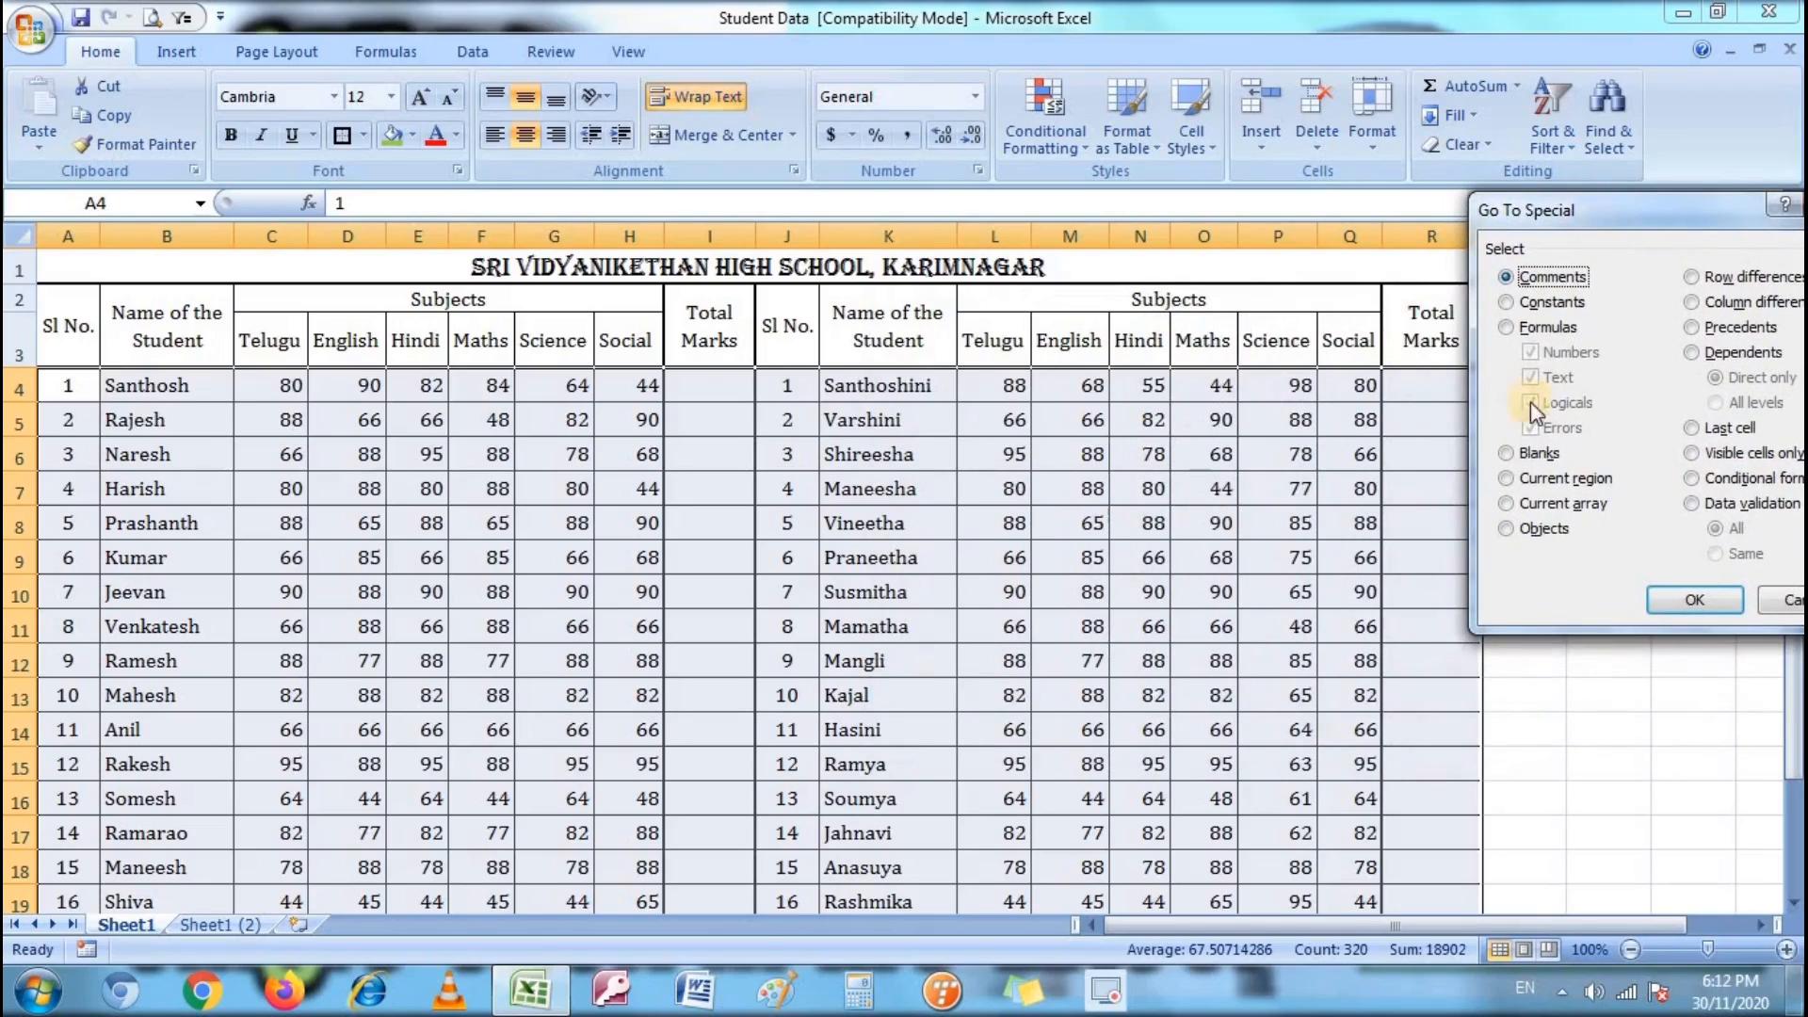
pyautogui.click(1538, 454)
pyautogui.click(1692, 600)
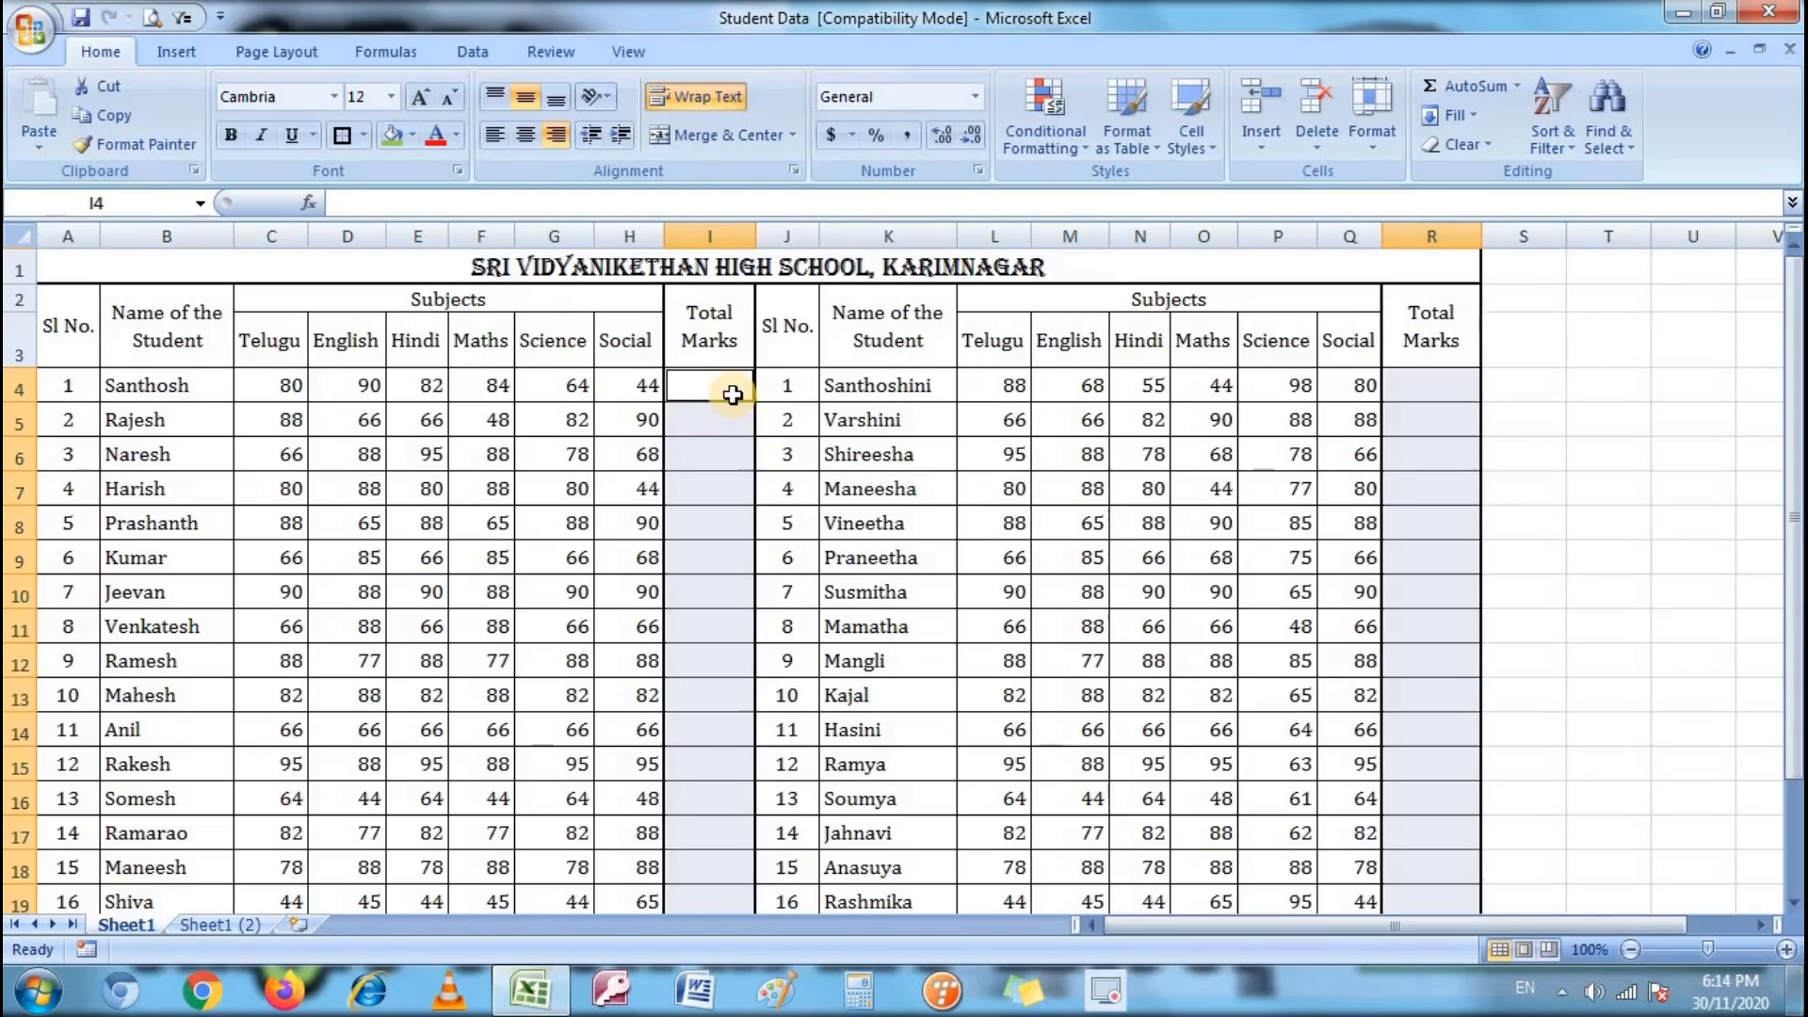
# Step: Total every student's marks at once by applying AutoSum to the selected blank cells, and check both lists down to row 23
pyautogui.hotkey('alt', '=')
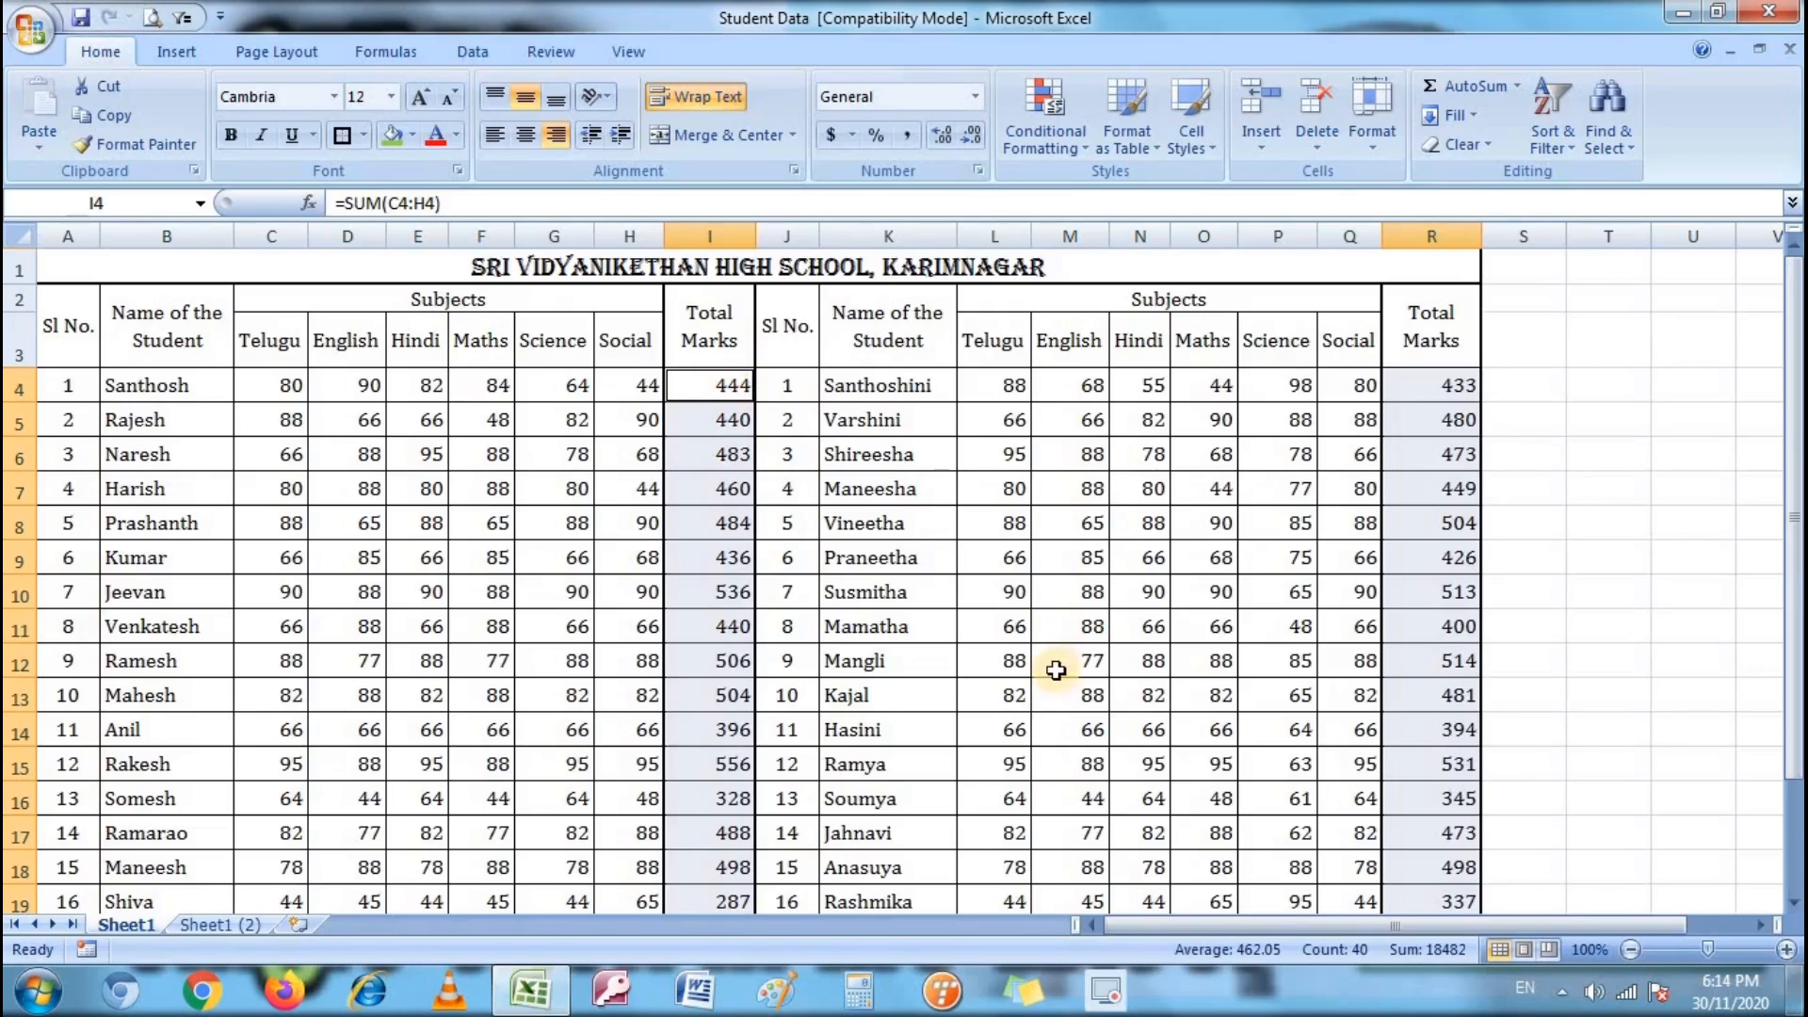
pyautogui.scroll(-2, 1051, 667)
pyautogui.scroll(2, 1053, 670)
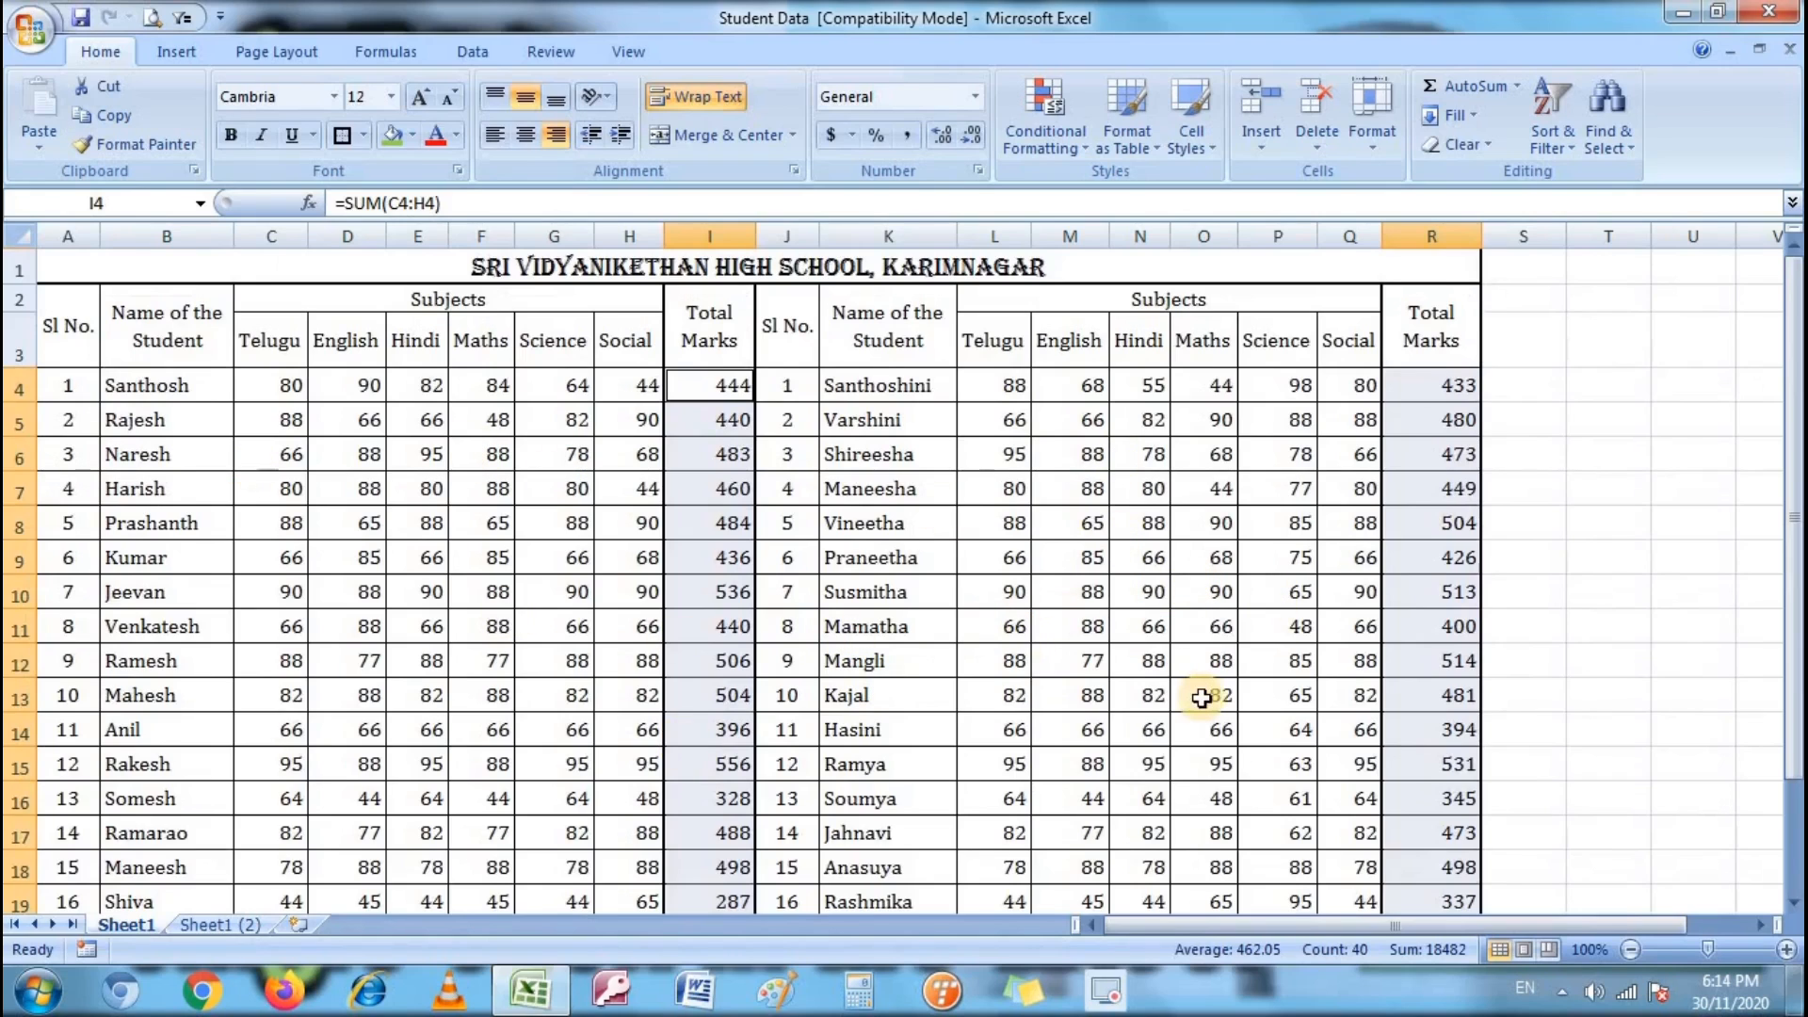
pyautogui.scroll(-1, 1199, 708)
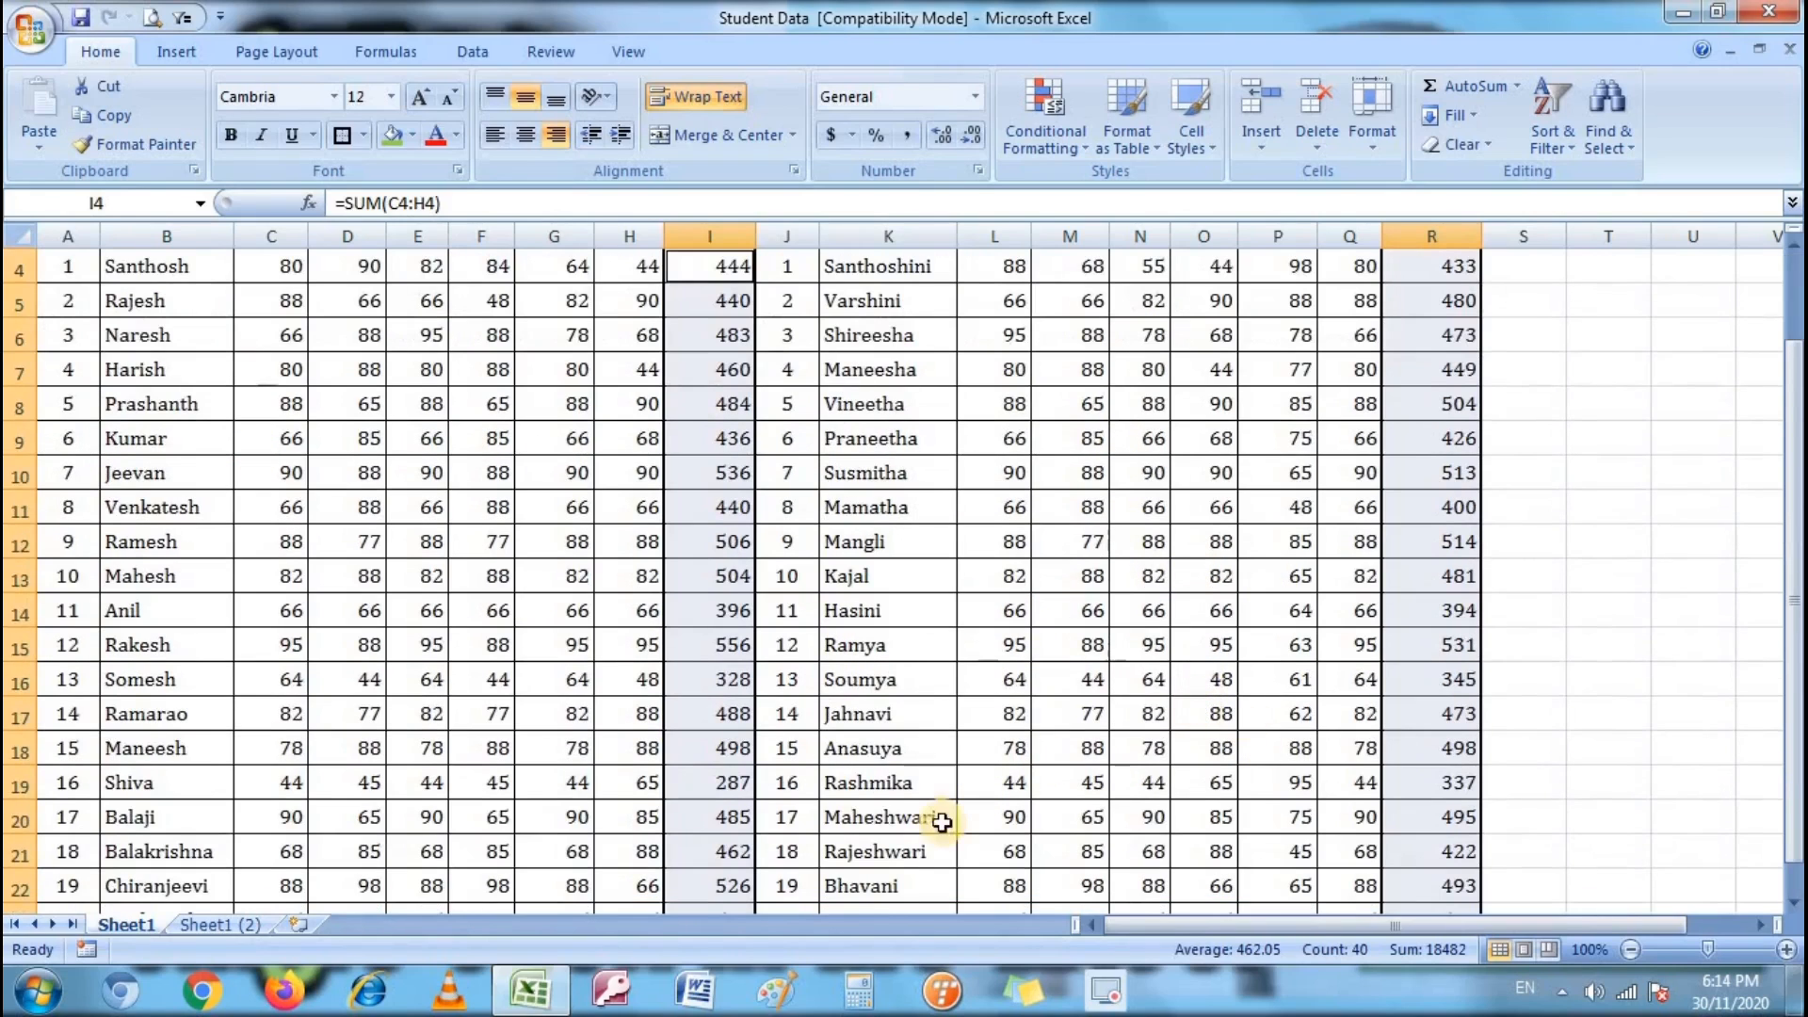
pyautogui.scroll(-1, 946, 824)
pyautogui.click(909, 743)
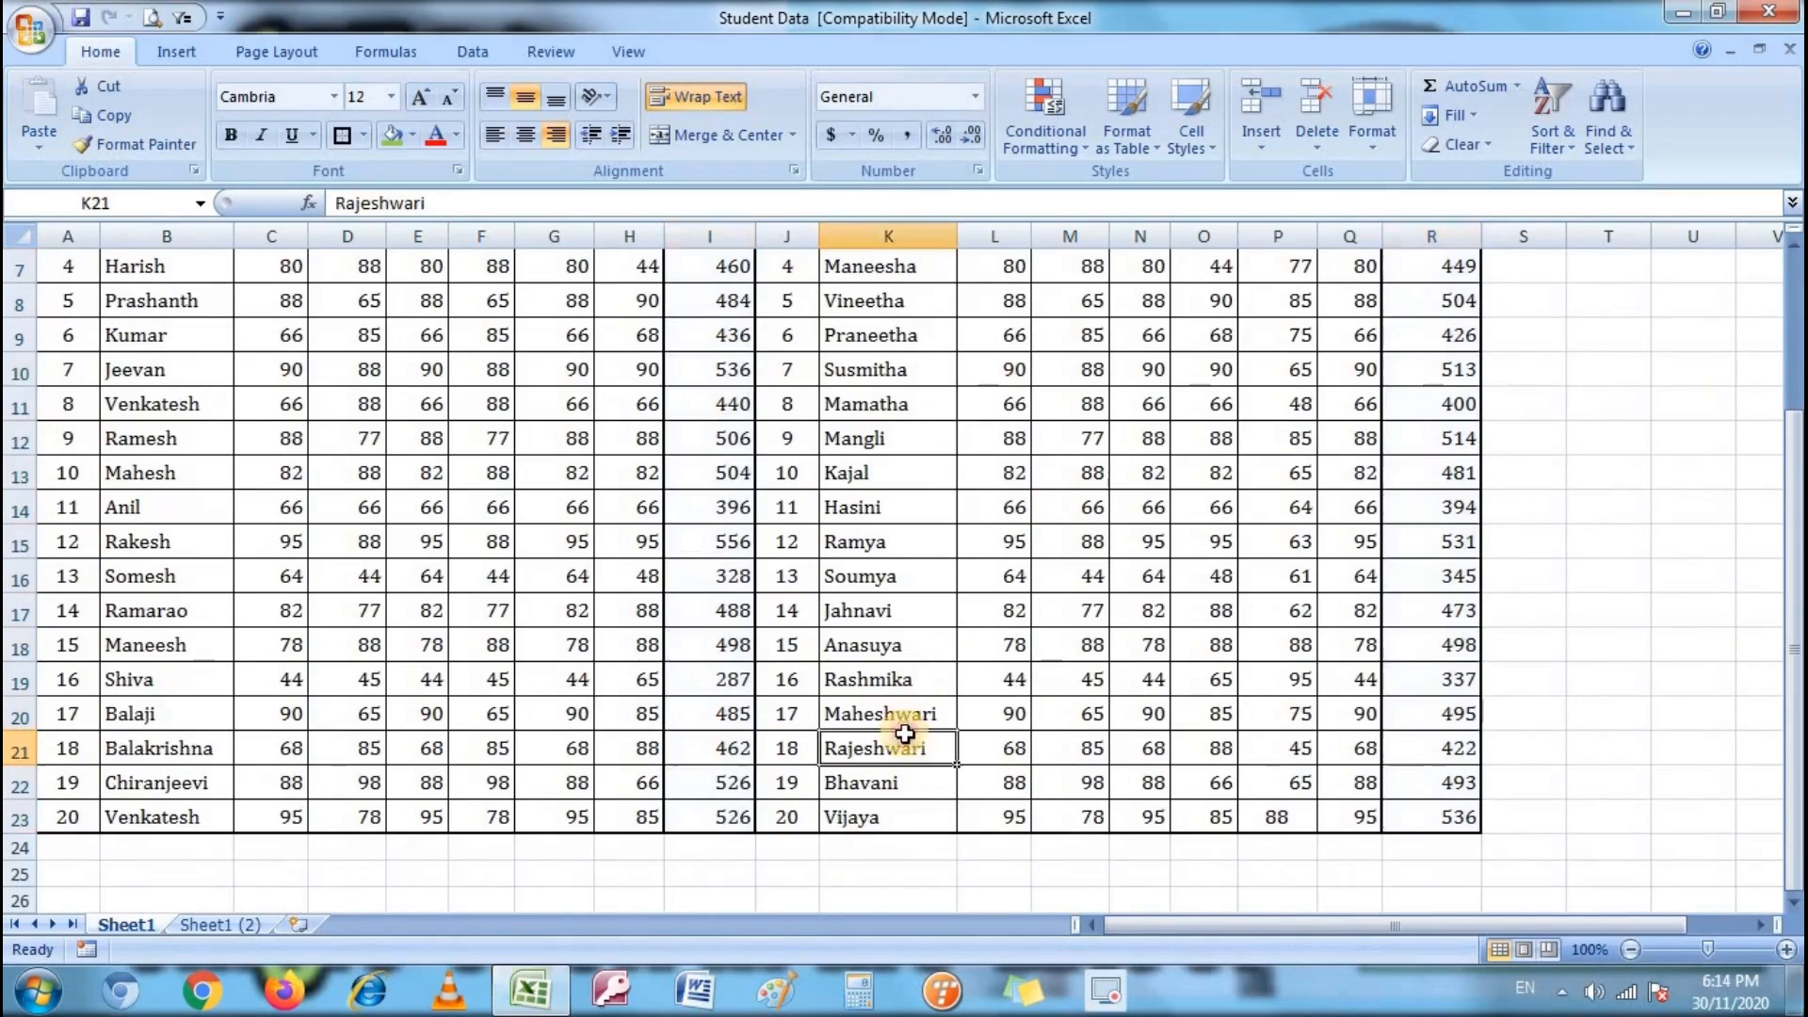
pyautogui.click(609, 647)
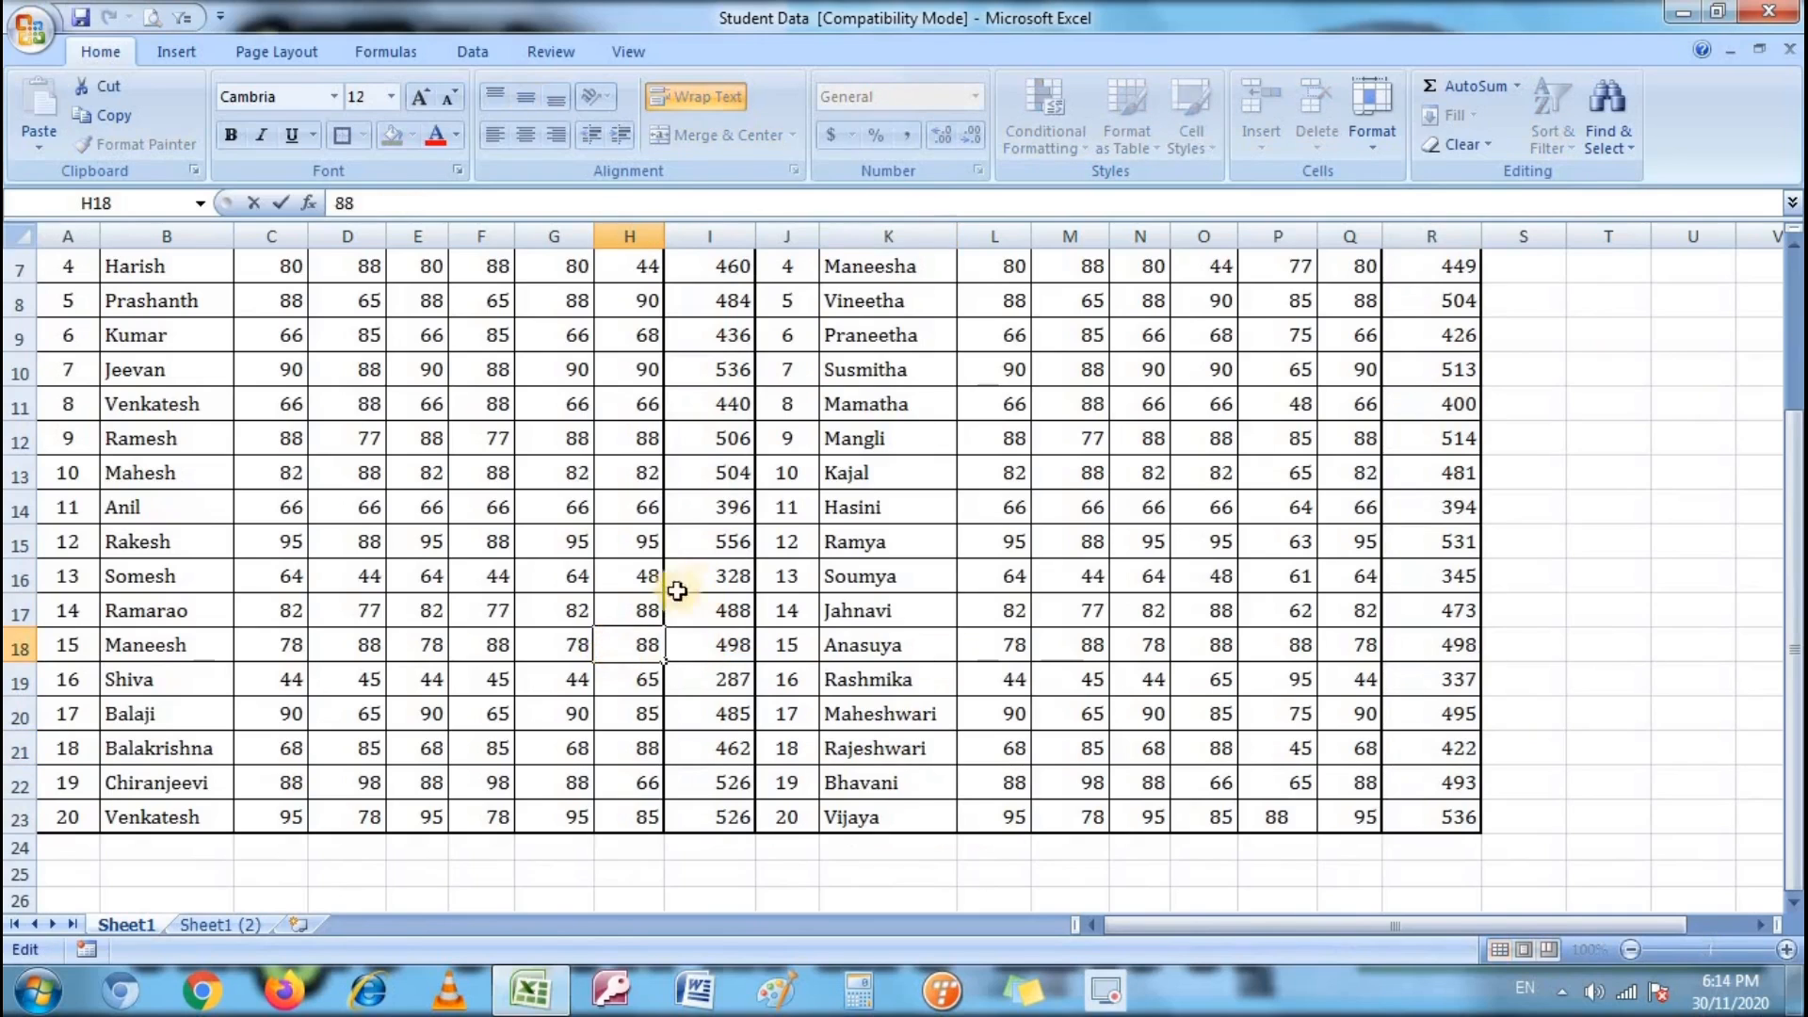
pyautogui.click(641, 574)
pyautogui.scroll(2, 886, 544)
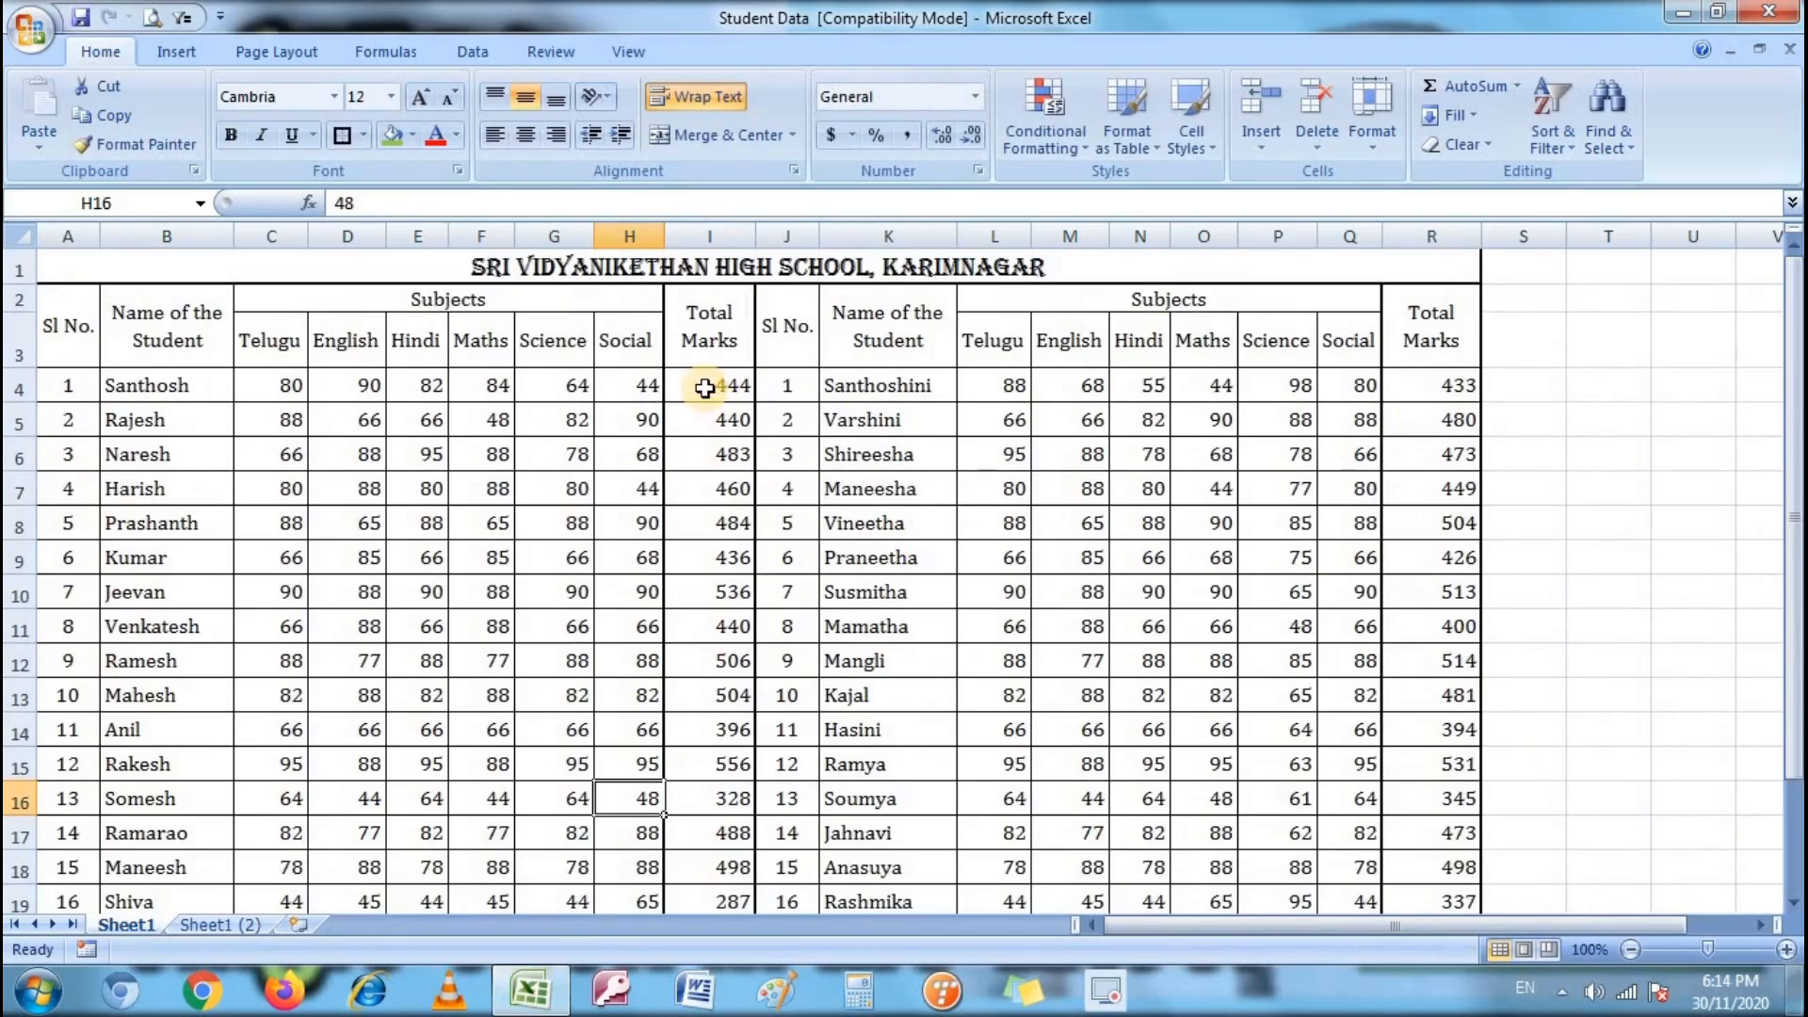
# Step: Insert an empty column F before the first list's Maths column and inspect the first student's total formula in J4
pyautogui.click(502, 232)
pyautogui.rightClick(501, 235)
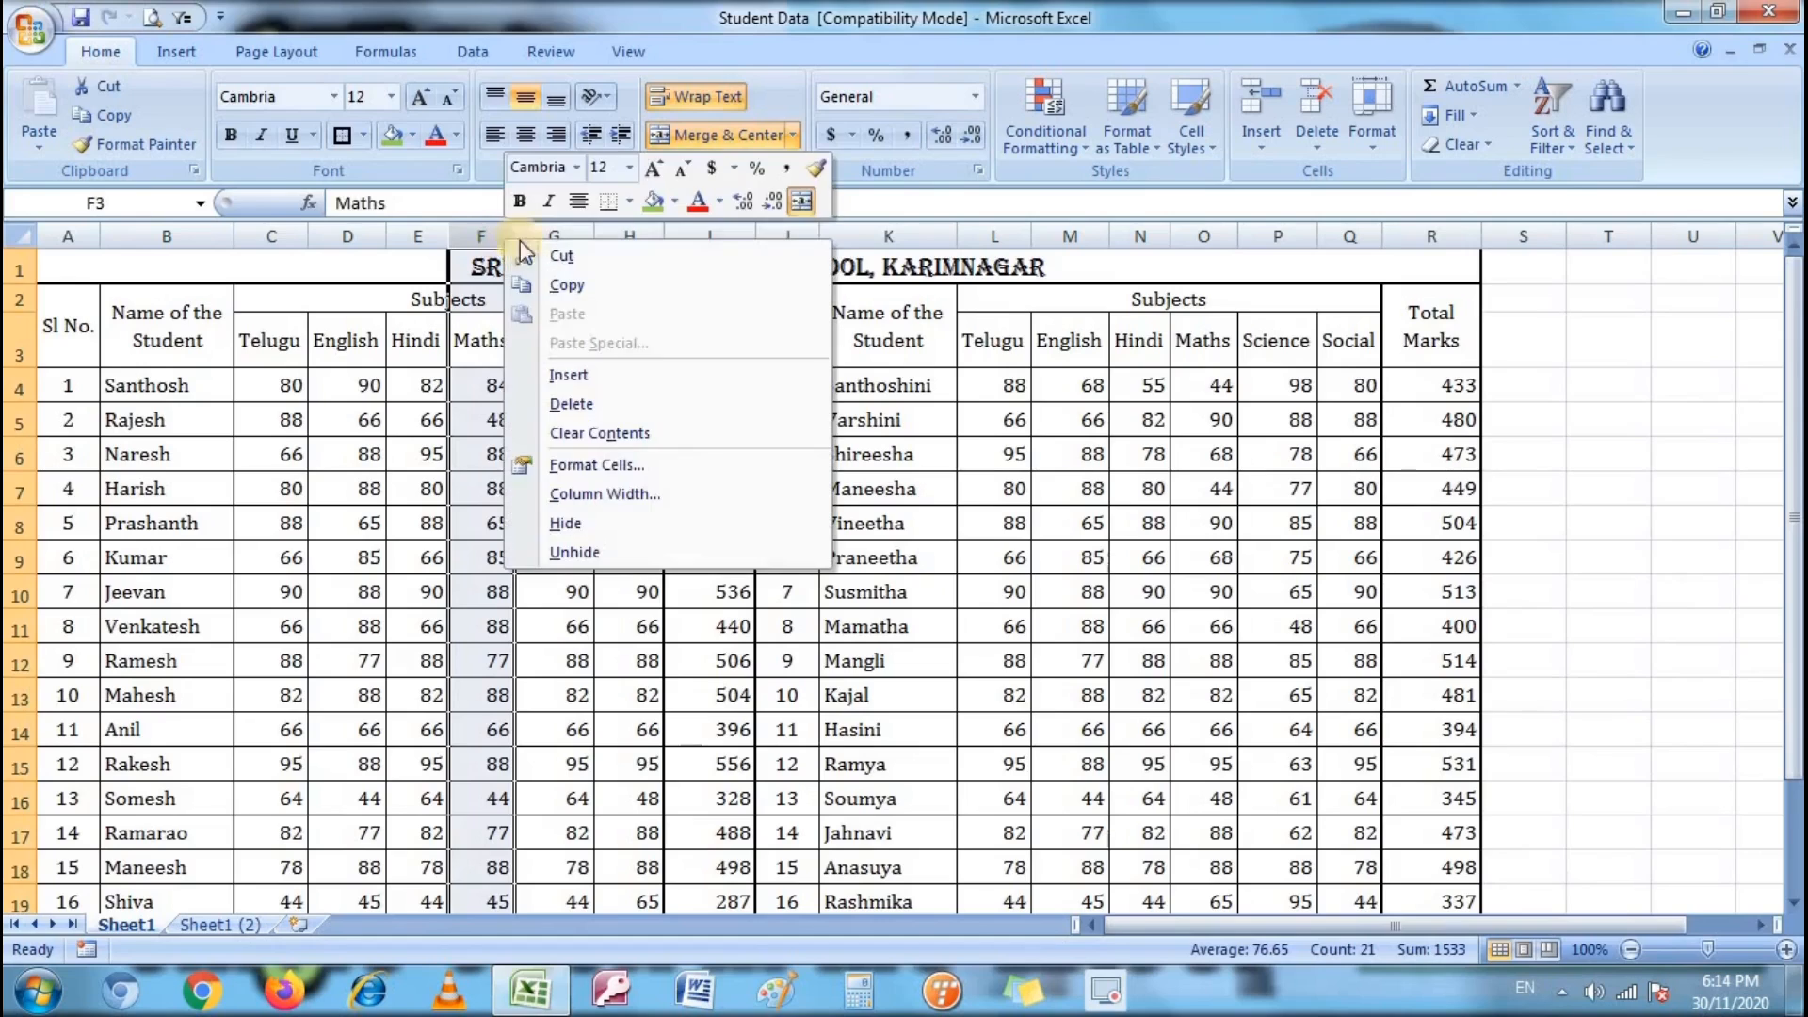
pyautogui.click(617, 376)
pyautogui.click(617, 381)
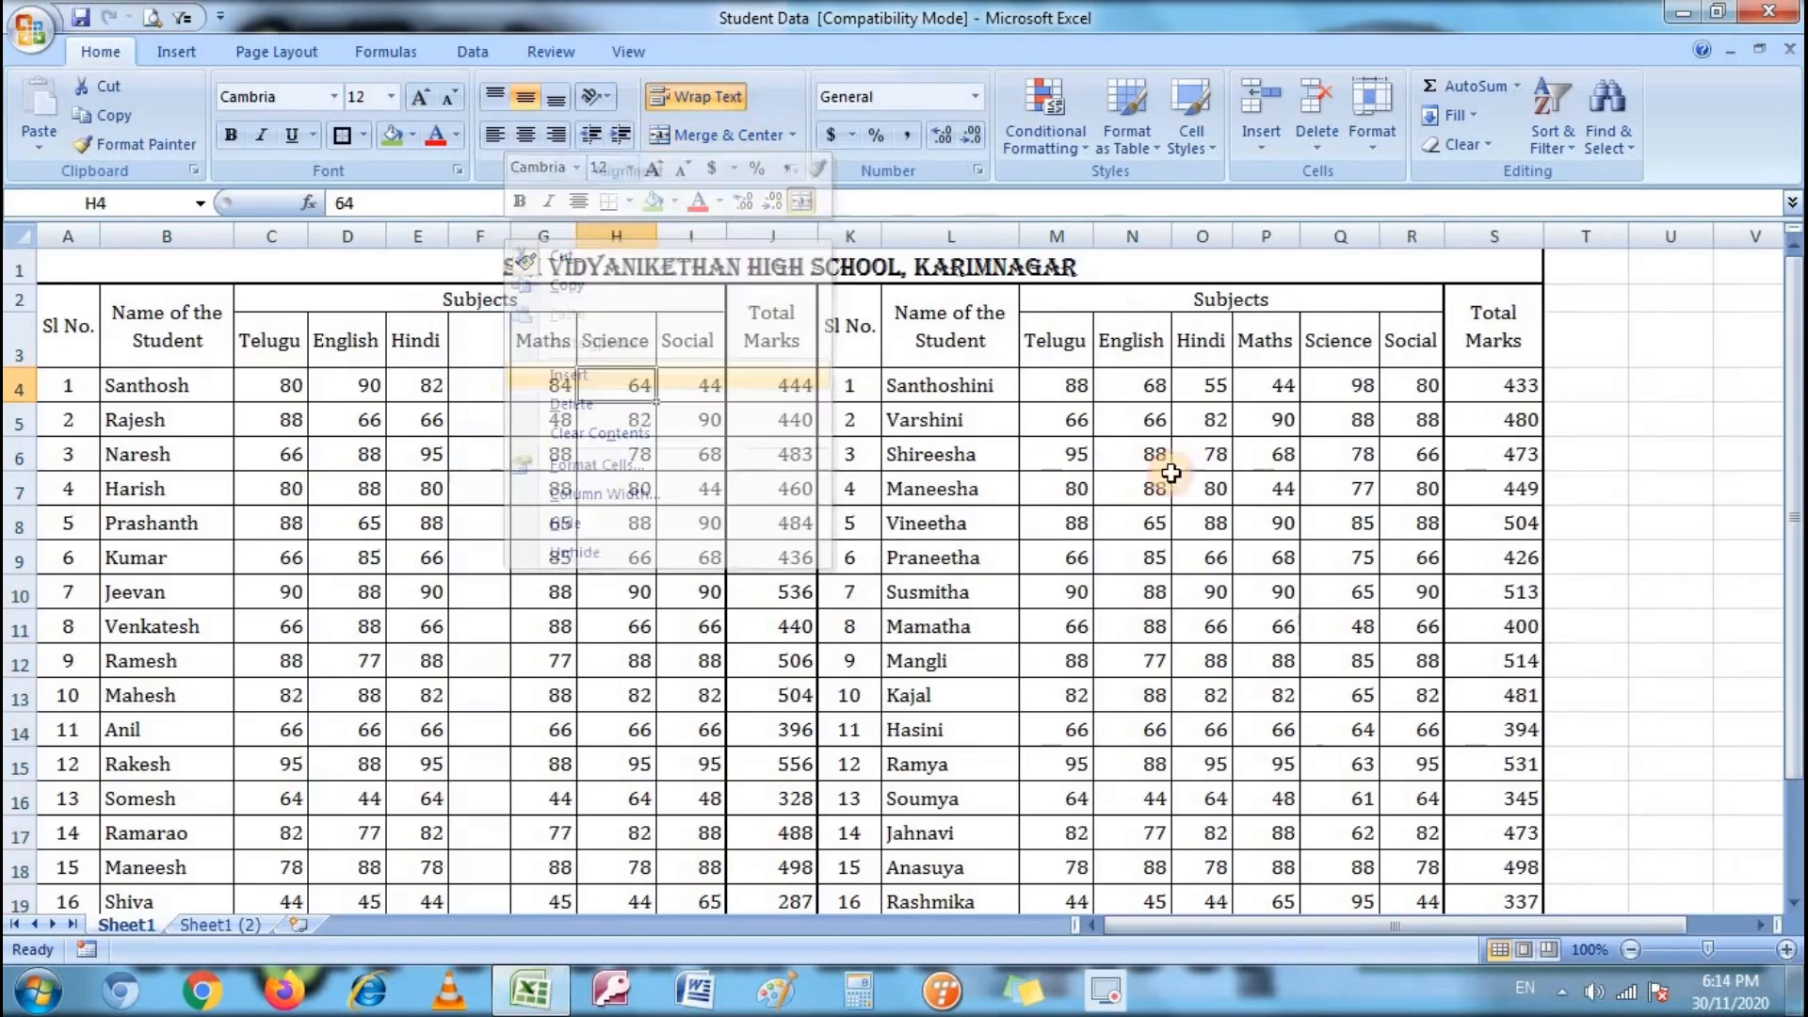
pyautogui.click(764, 384)
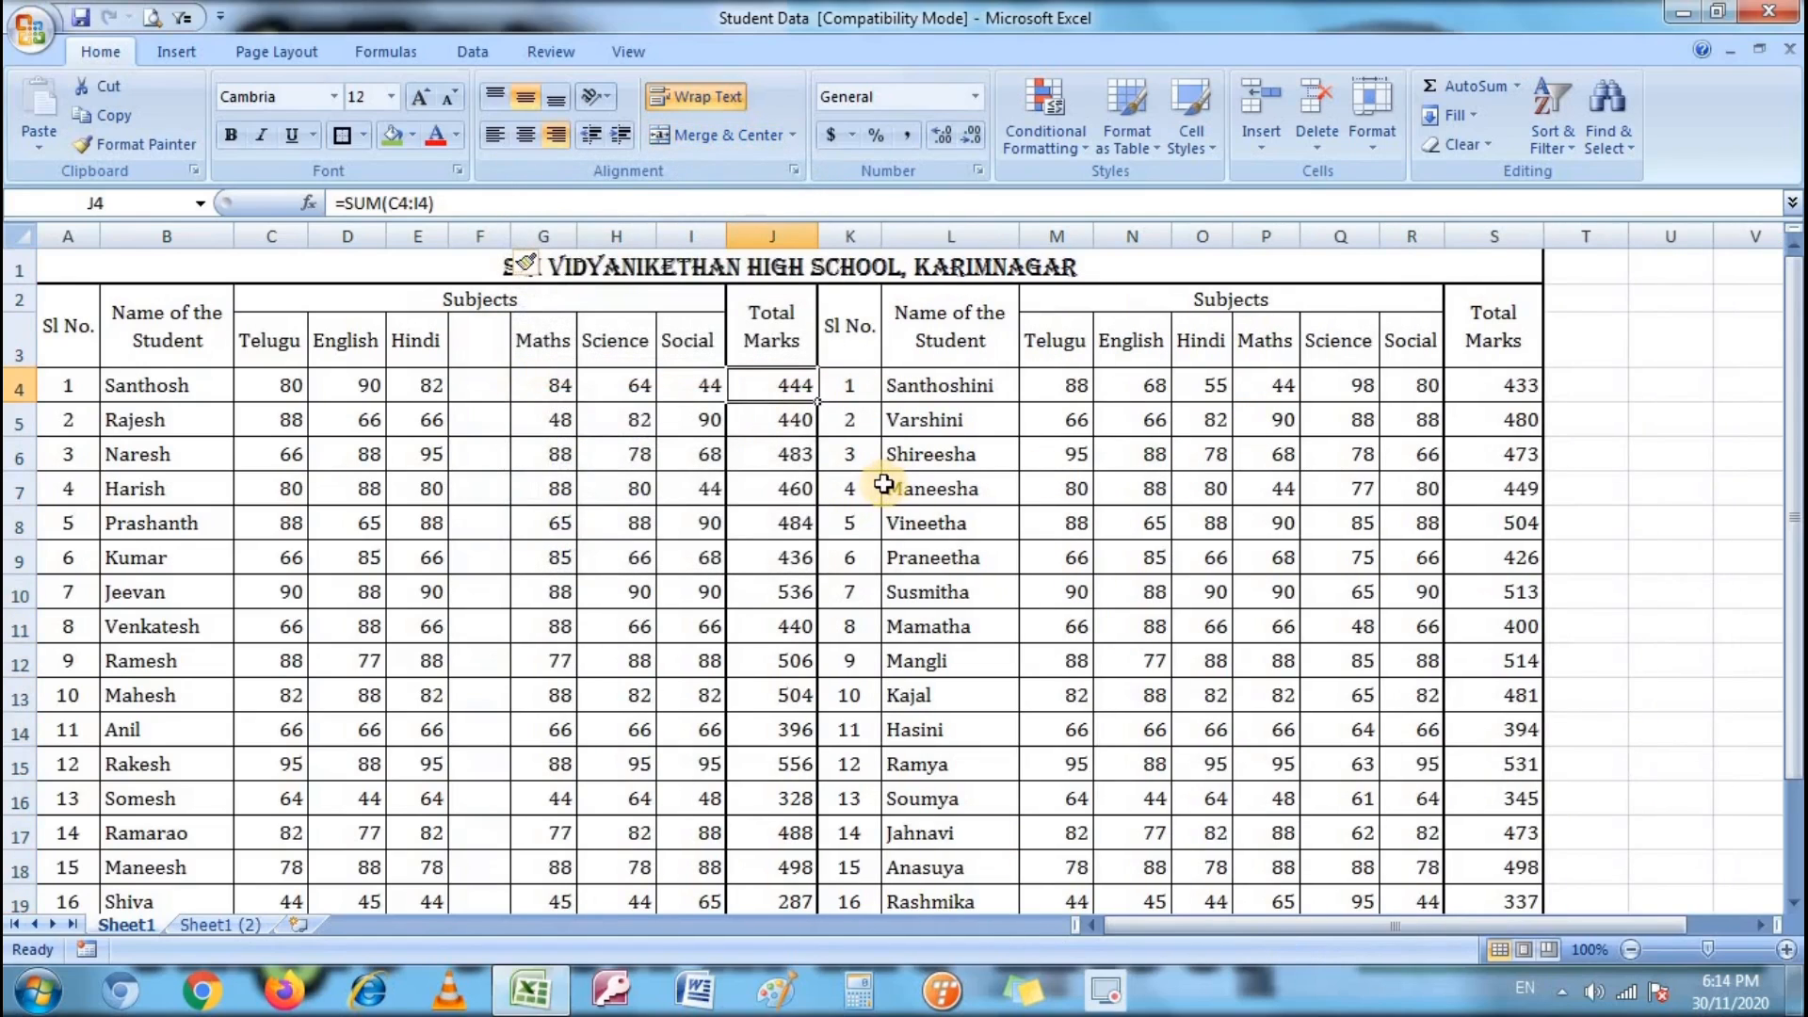
# Step: Clear the first student's Total Marks cell J4 and delete the empty column F before Maths
pyautogui.press('Delete')
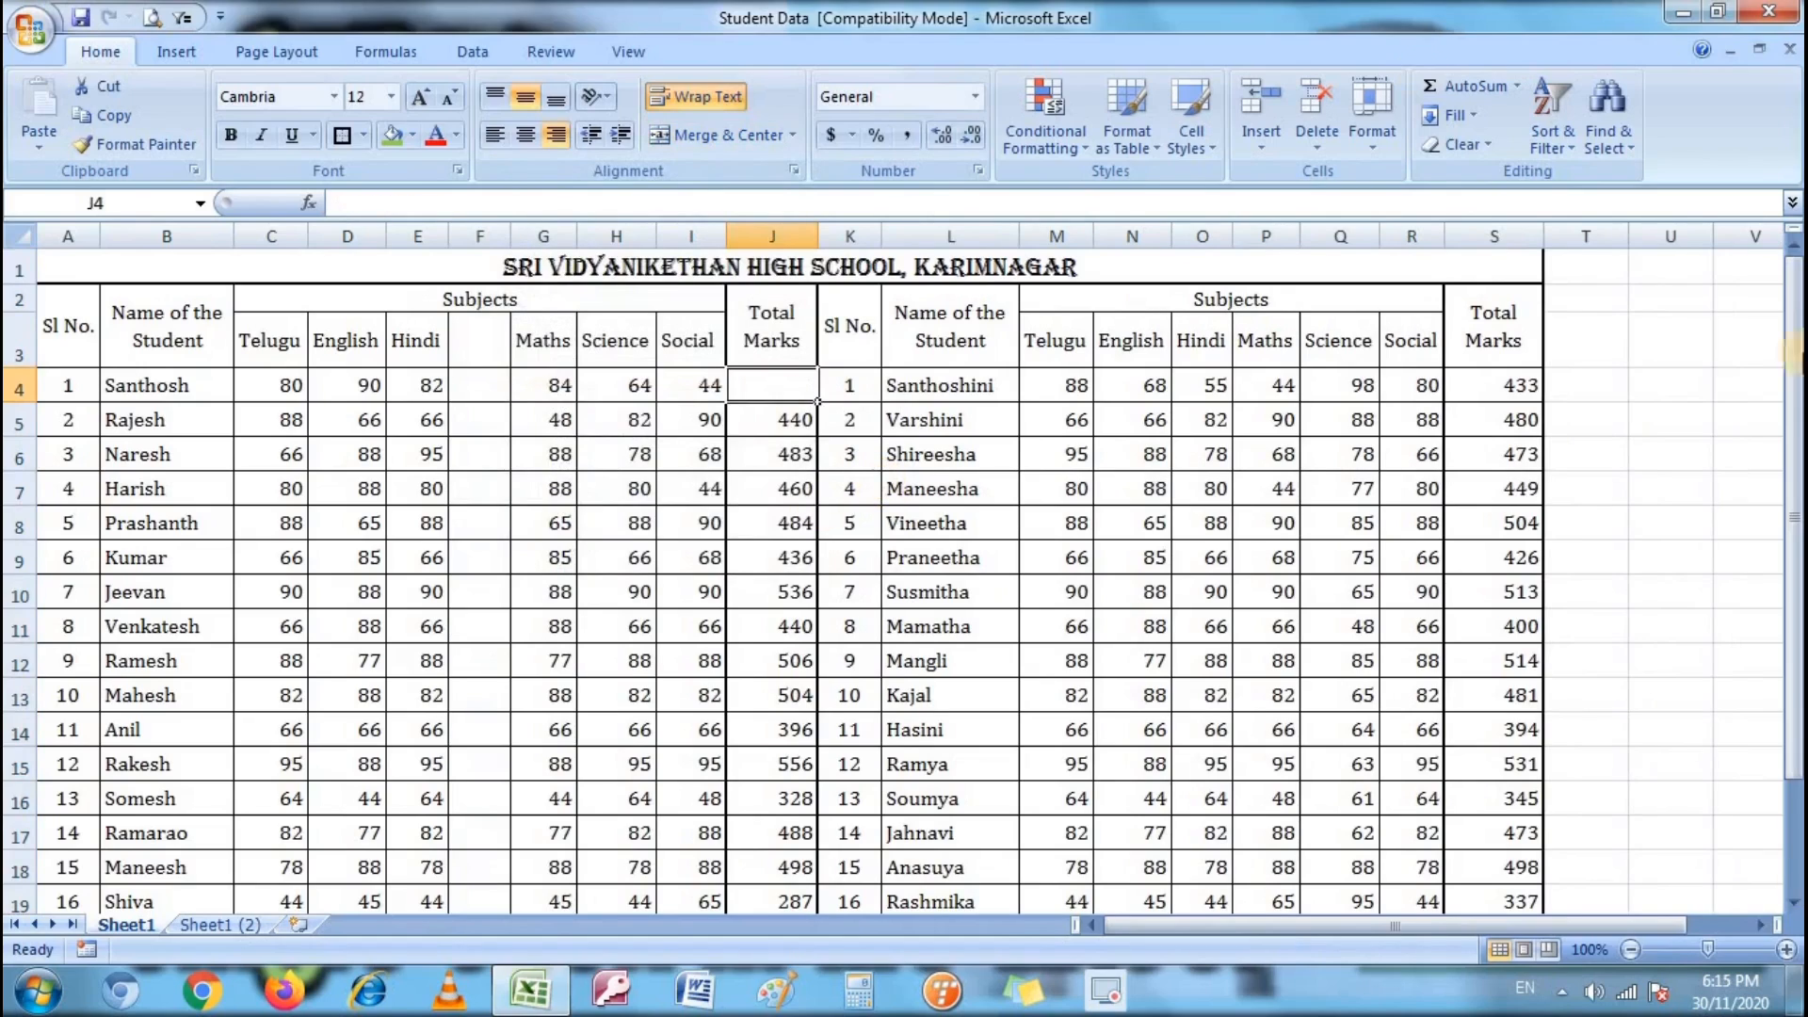
pyautogui.doubleClick(481, 390)
pyautogui.click(629, 391)
pyautogui.doubleClick(472, 388)
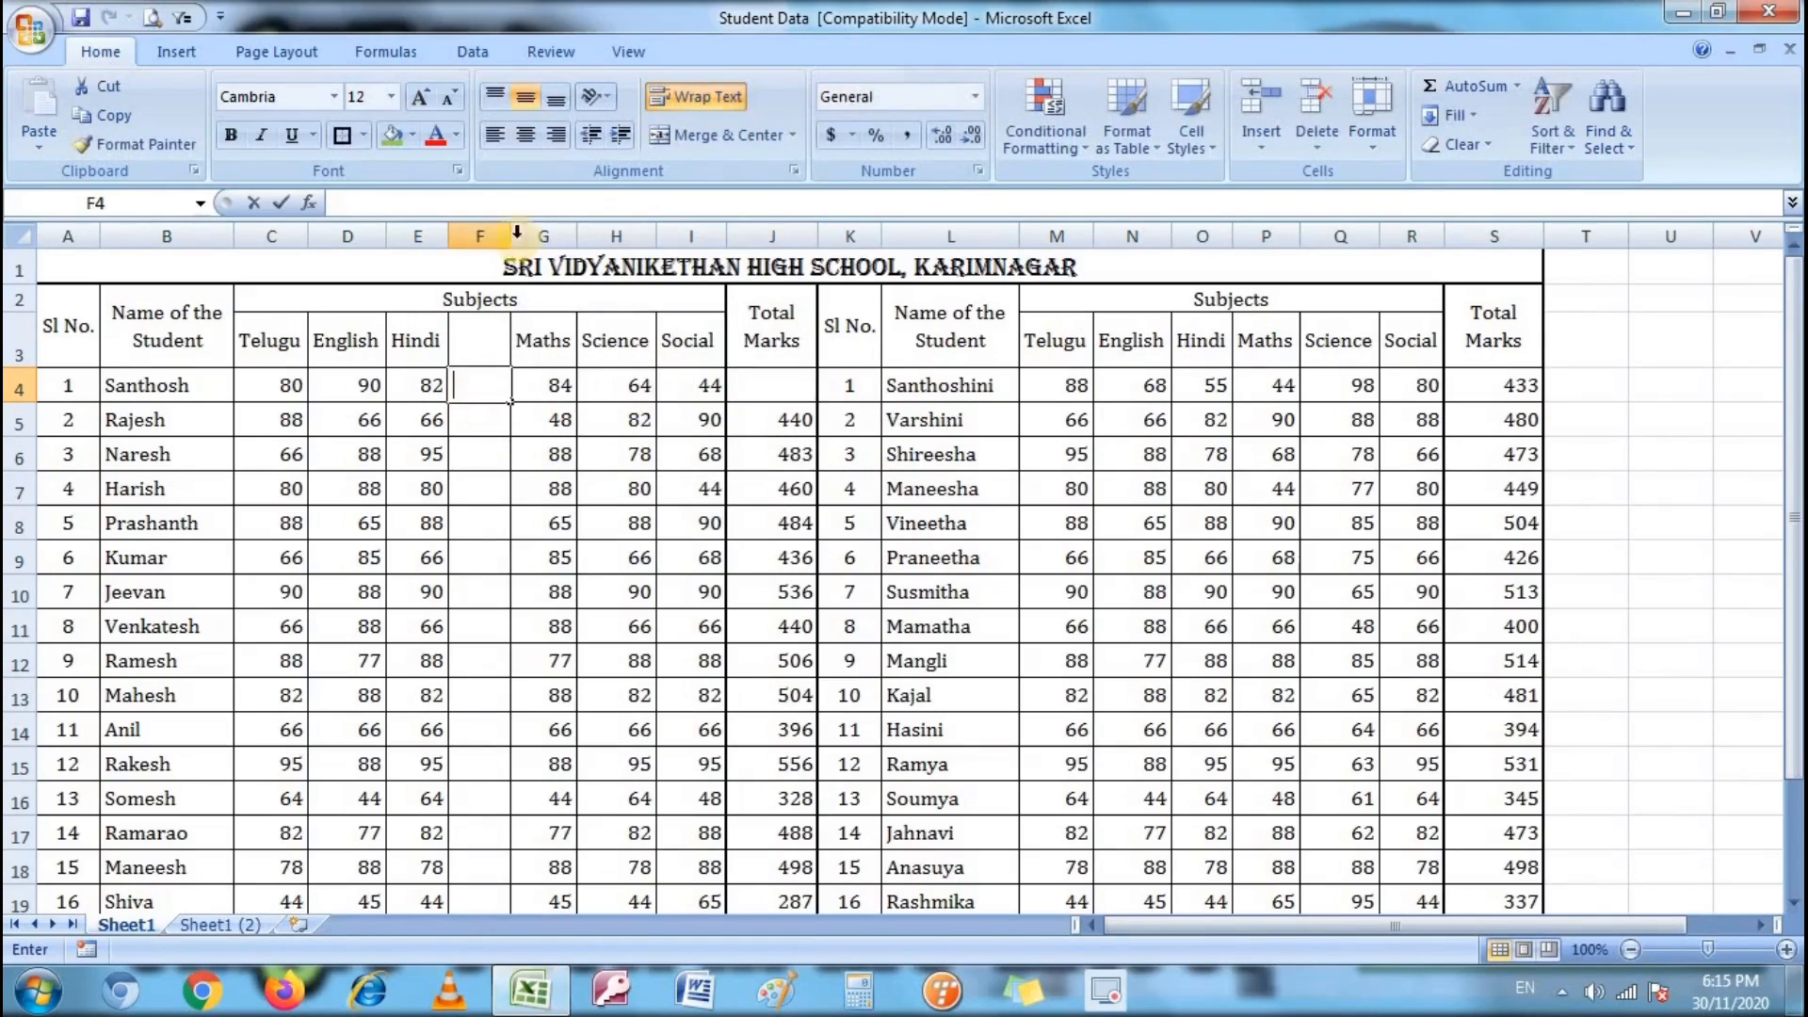
pyautogui.rightClick(506, 235)
pyautogui.click(565, 398)
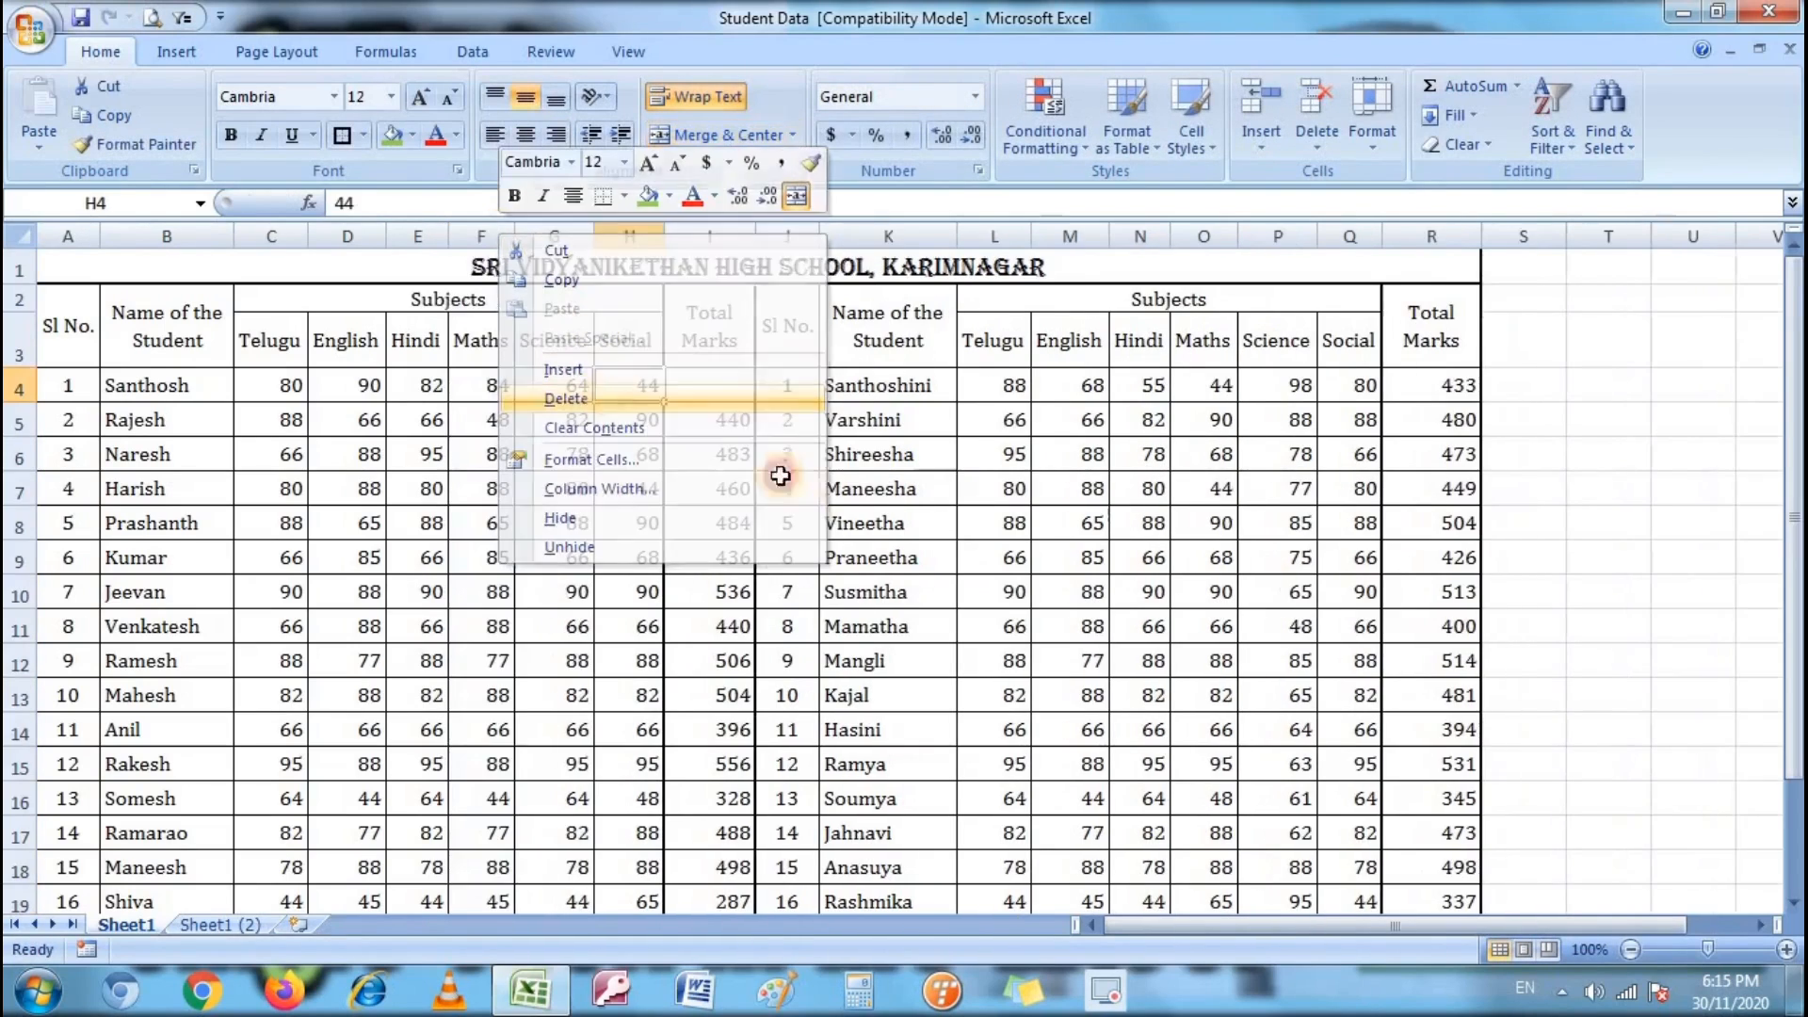
# Step: Enter the formula =SUM(C4+D4+E4+F4+G4+H4) in cell I4 to total the first student's marks cell by cell
pyautogui.click(725, 388)
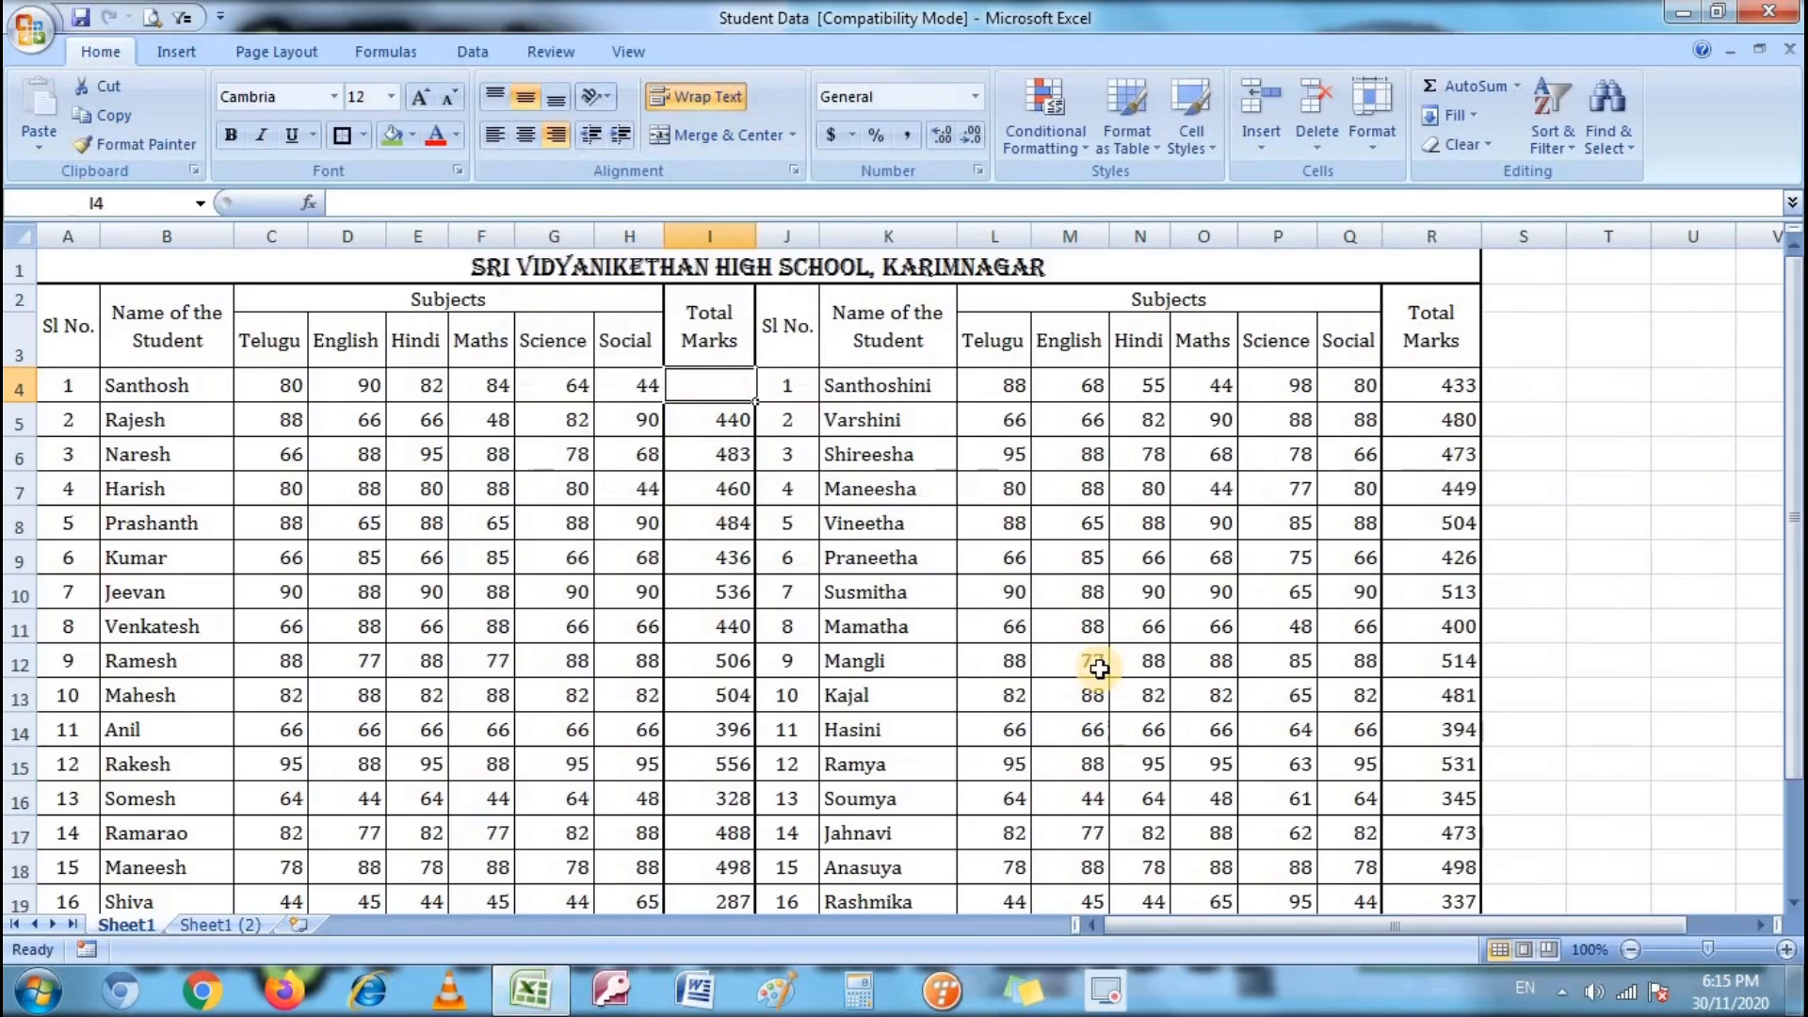
pyautogui.write('=')
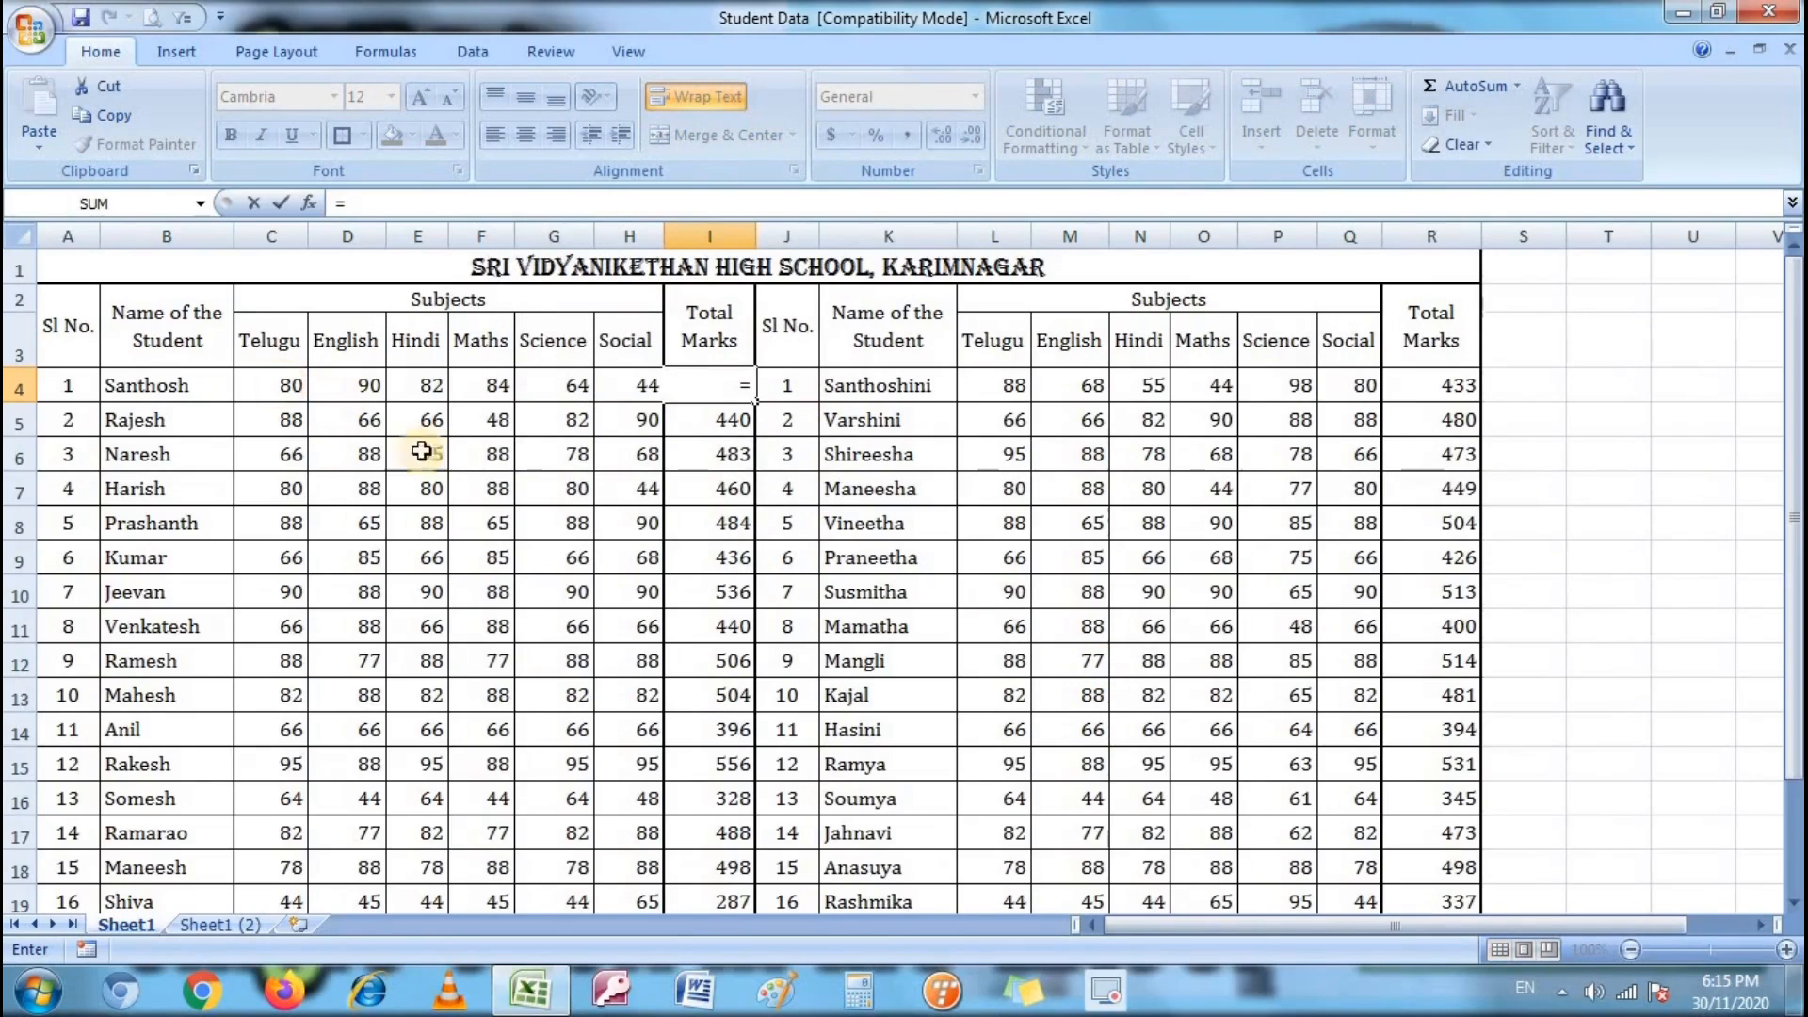
pyautogui.write('SU')
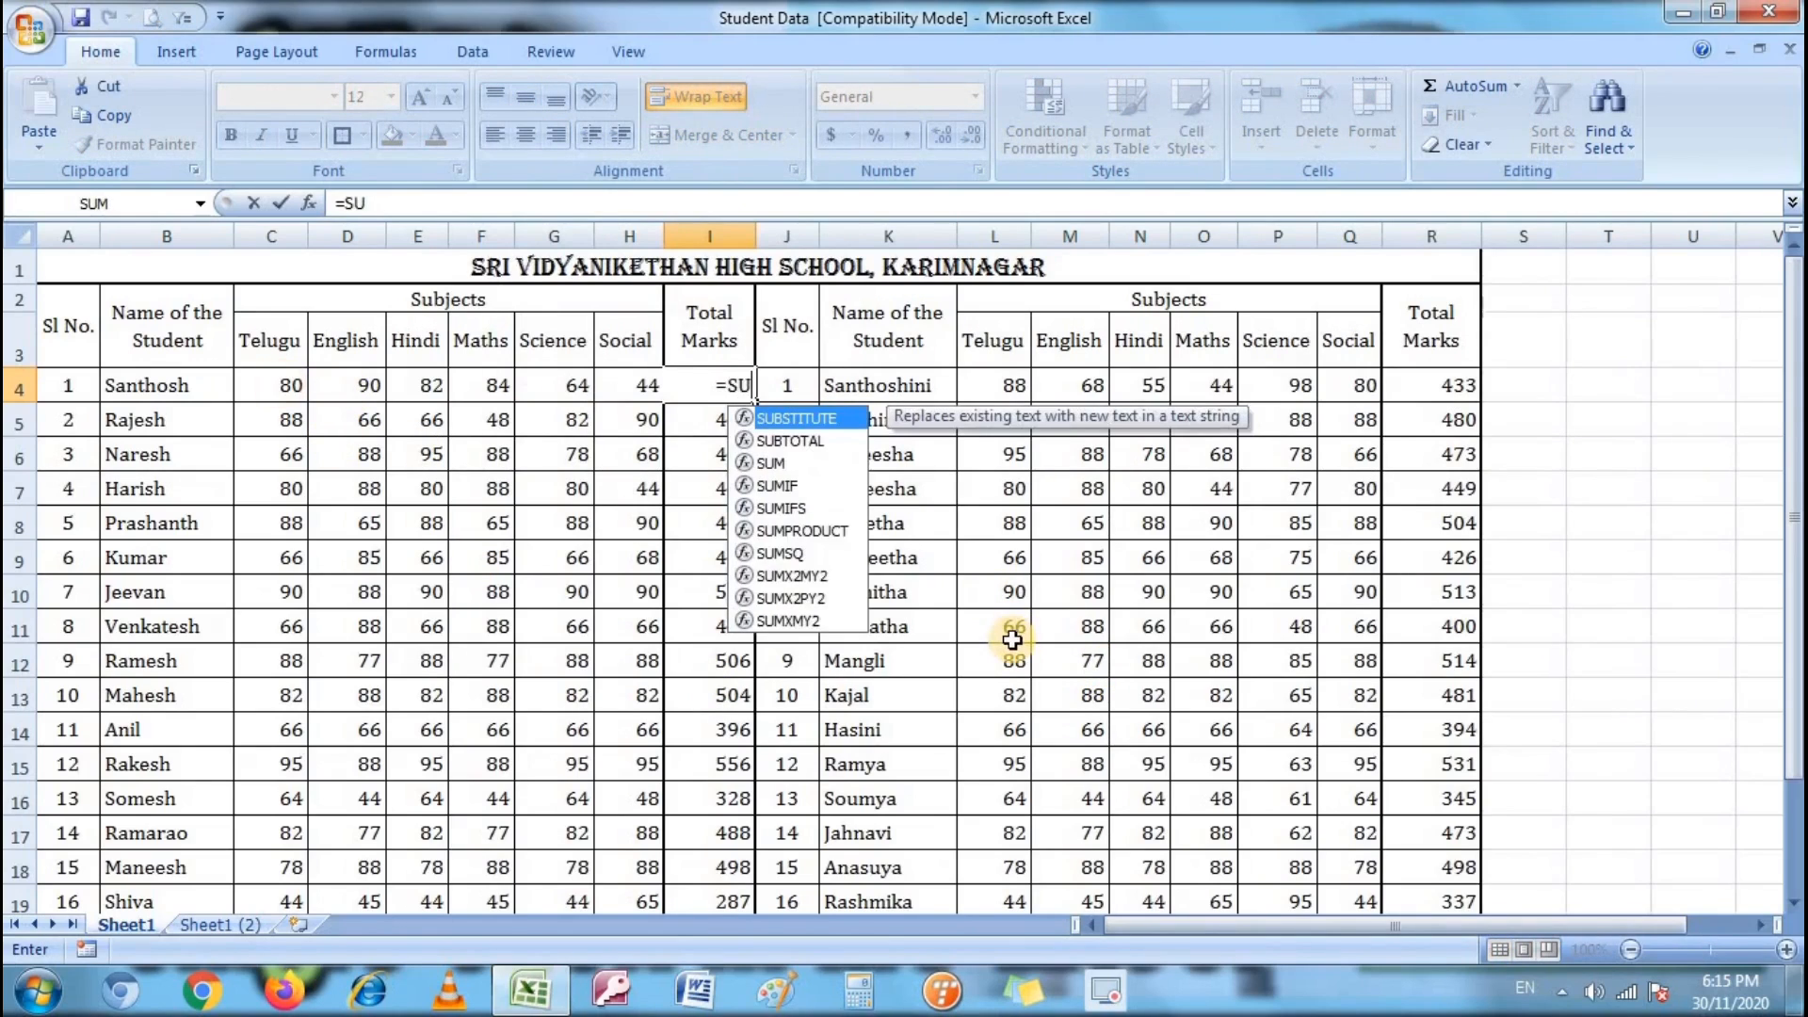
pyautogui.write('M')
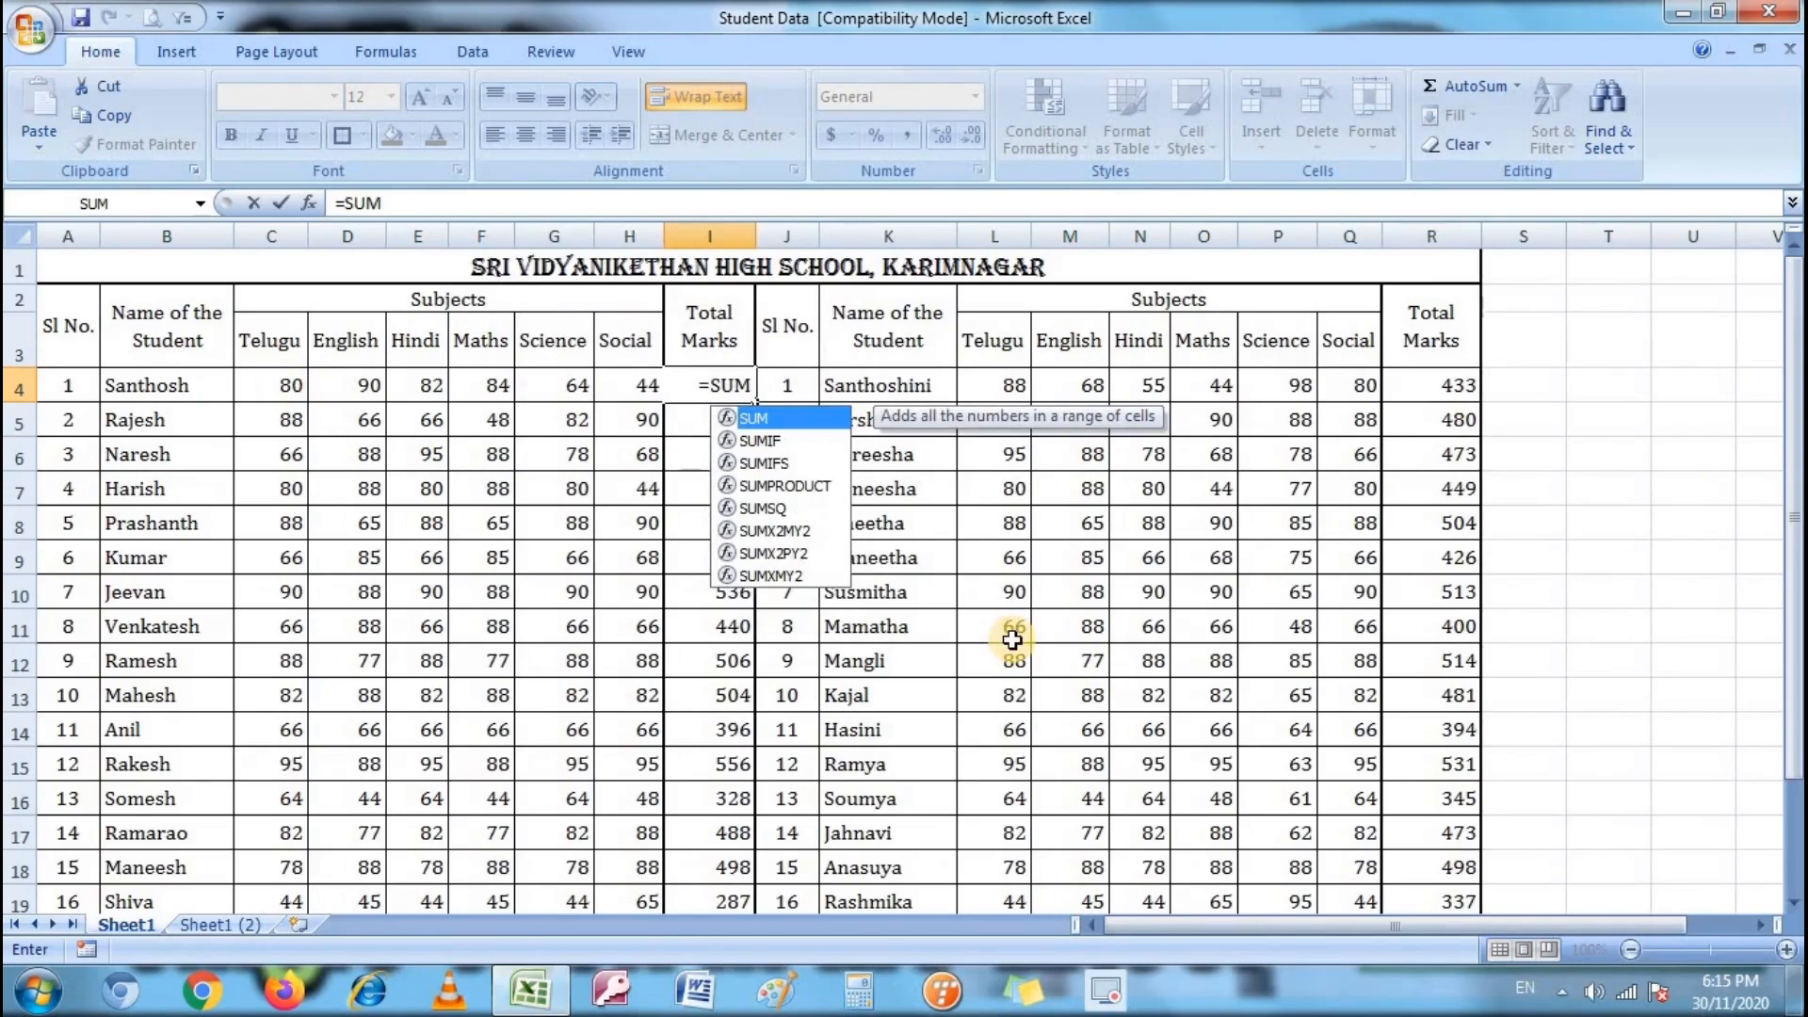
pyautogui.write('(')
pyautogui.press('Left')
pyautogui.press('Left')
pyautogui.press('Left')
pyautogui.press('Left')
pyautogui.press('Left')
pyautogui.press('Left')
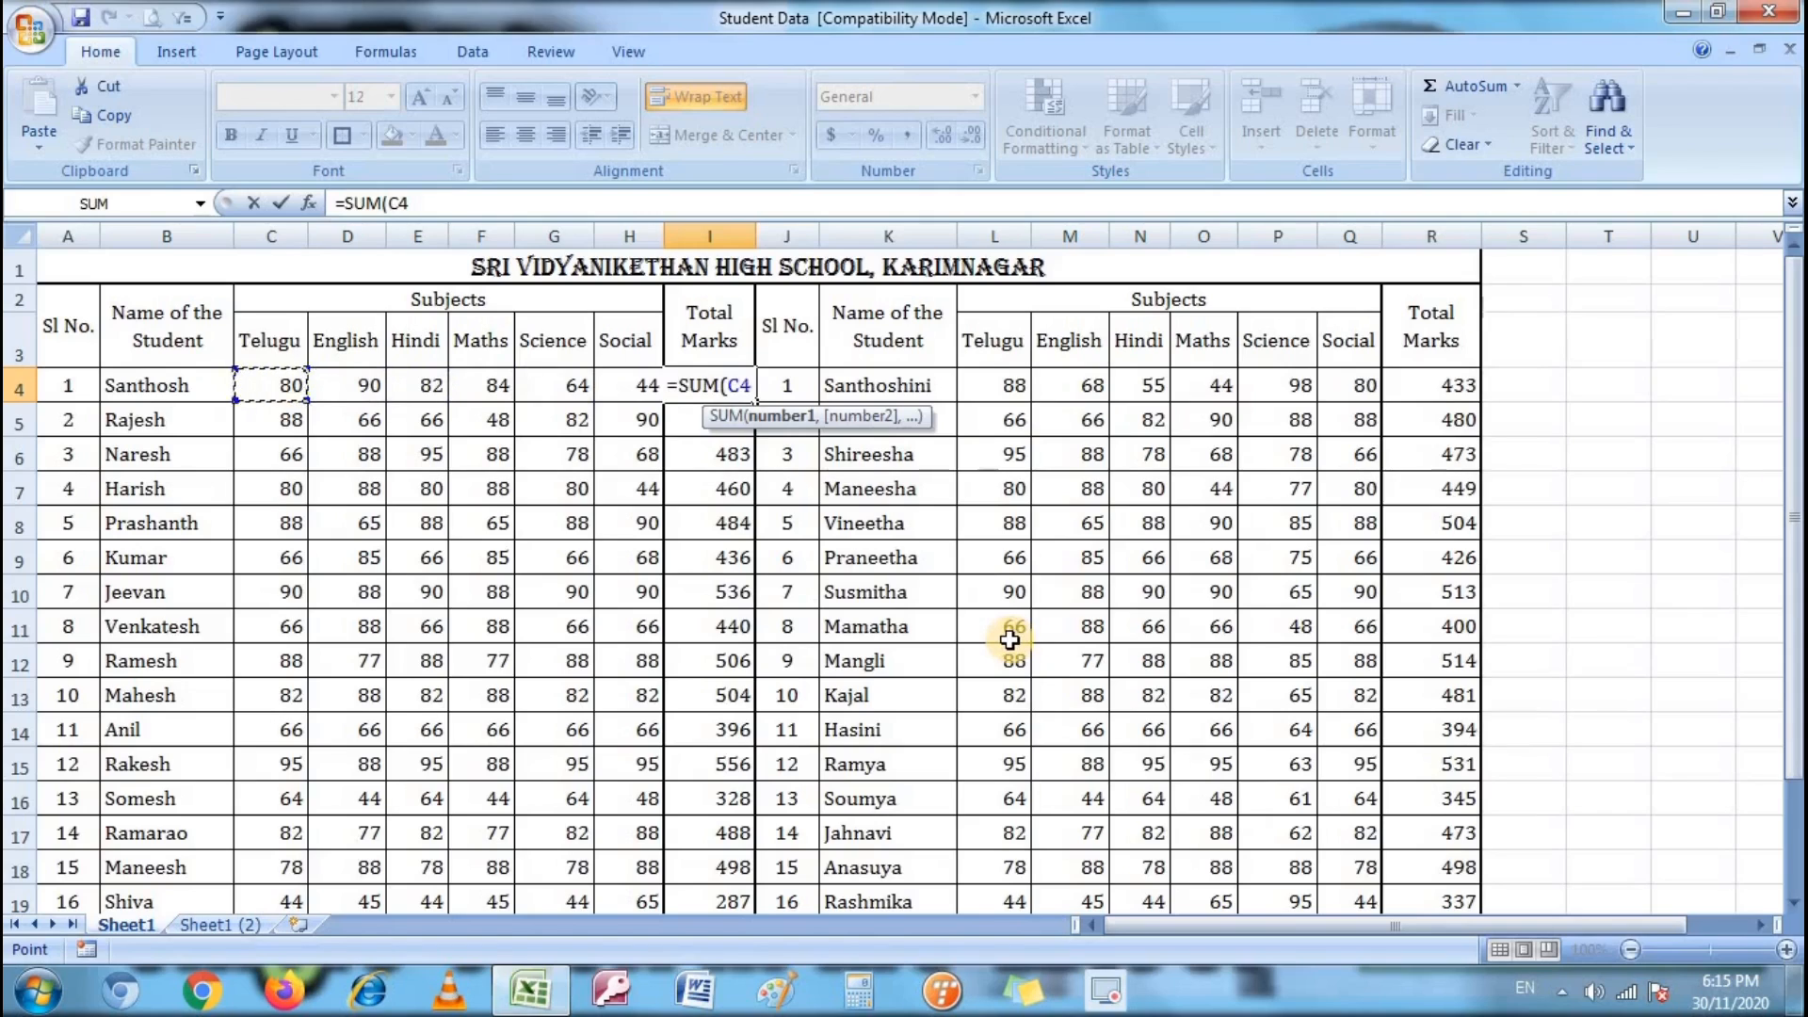
pyautogui.write('+')
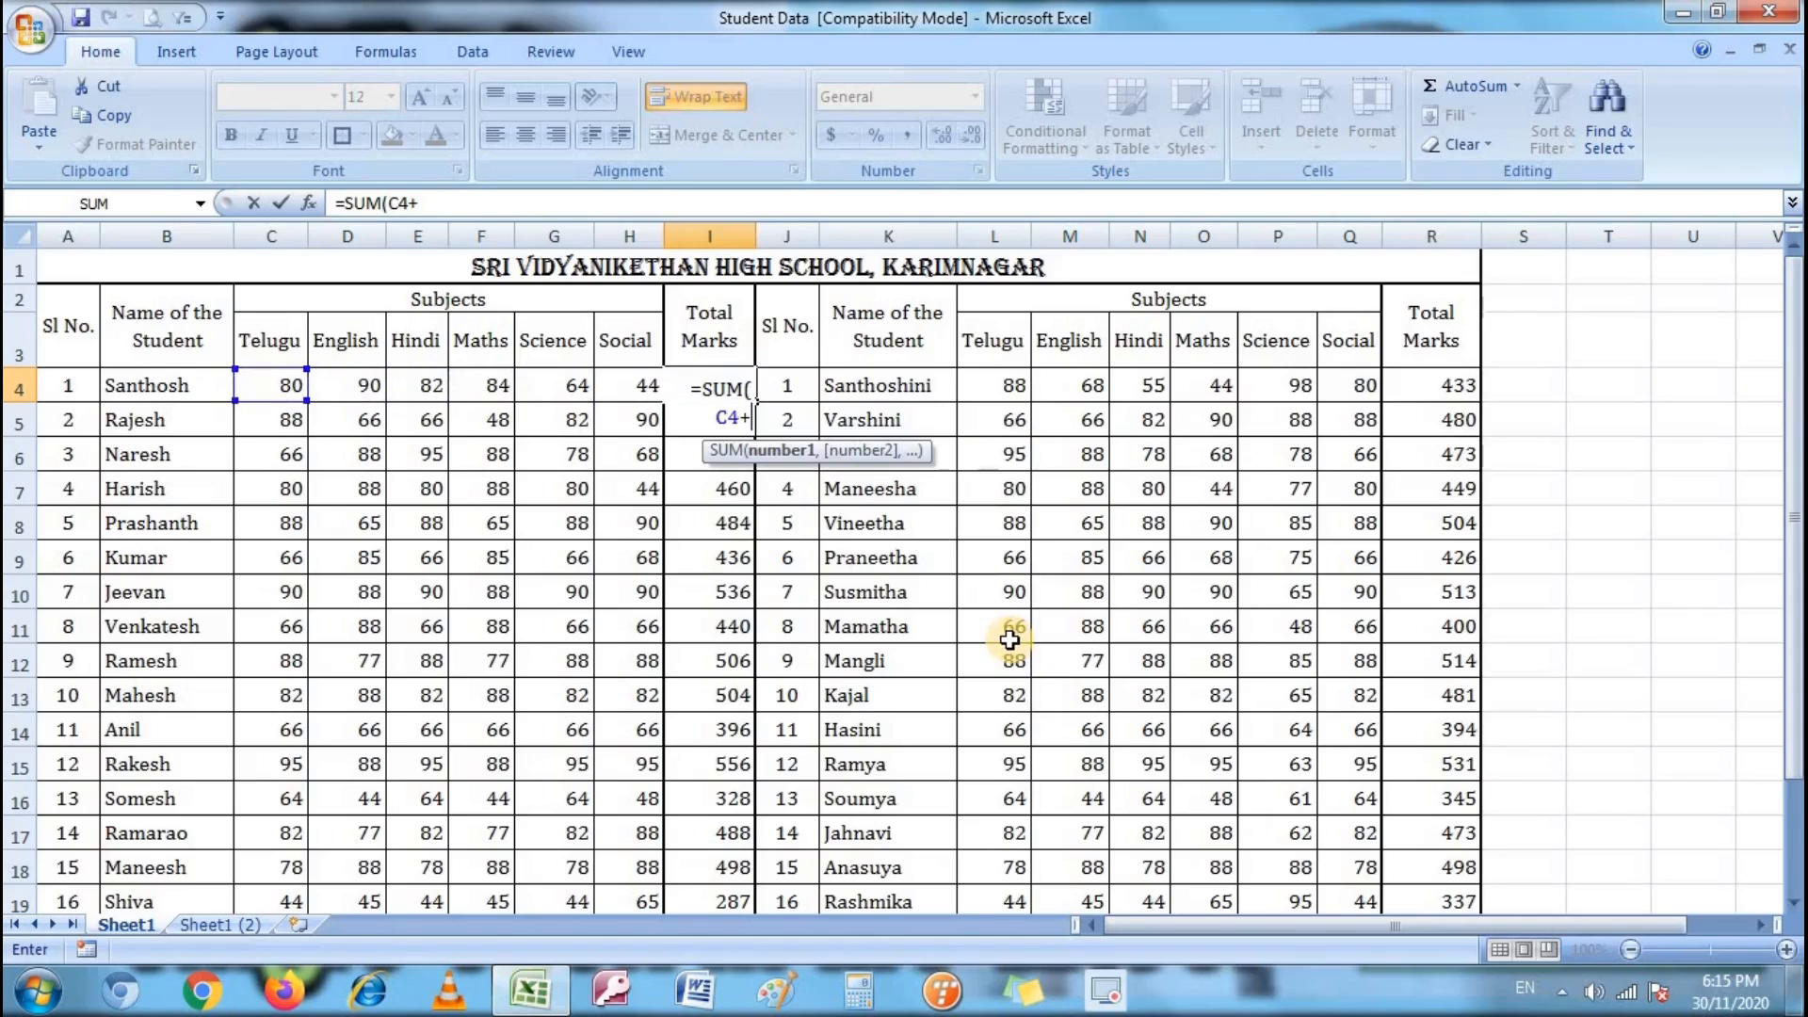
pyautogui.press('Left')
pyautogui.press('Left')
pyautogui.press('Left')
pyautogui.press('Left')
pyautogui.press('Left')
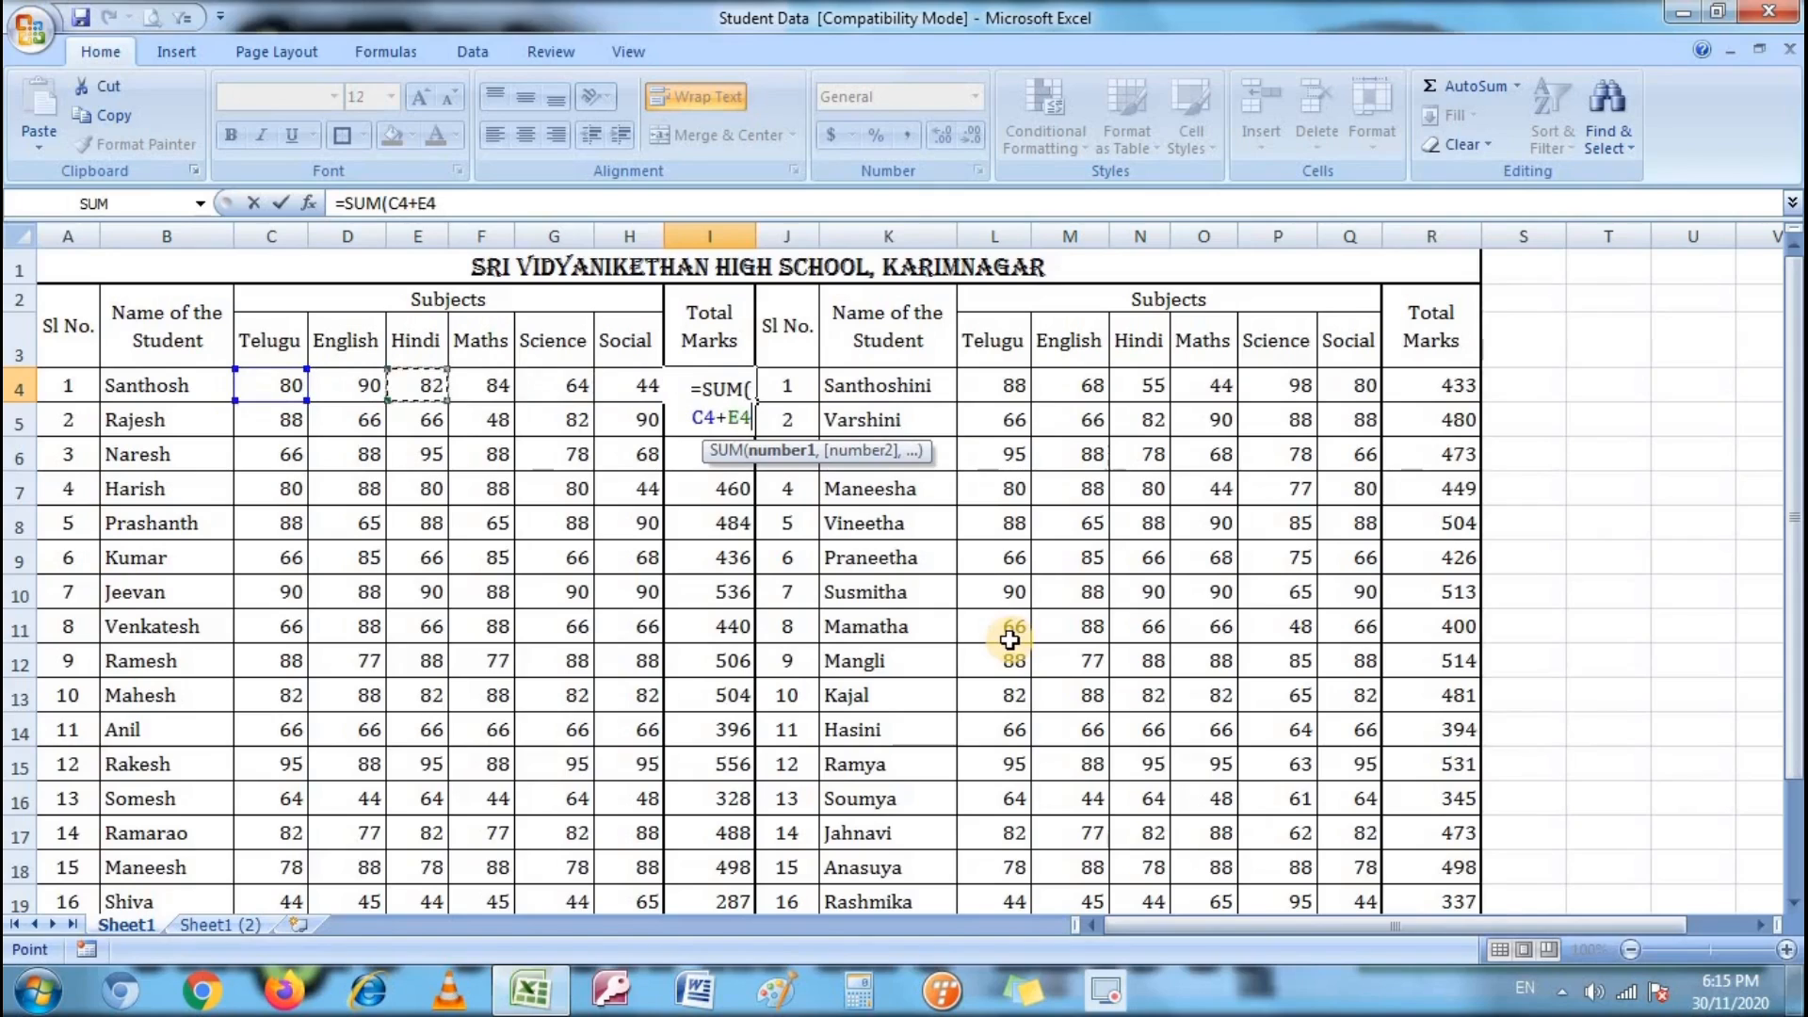
pyautogui.write('+')
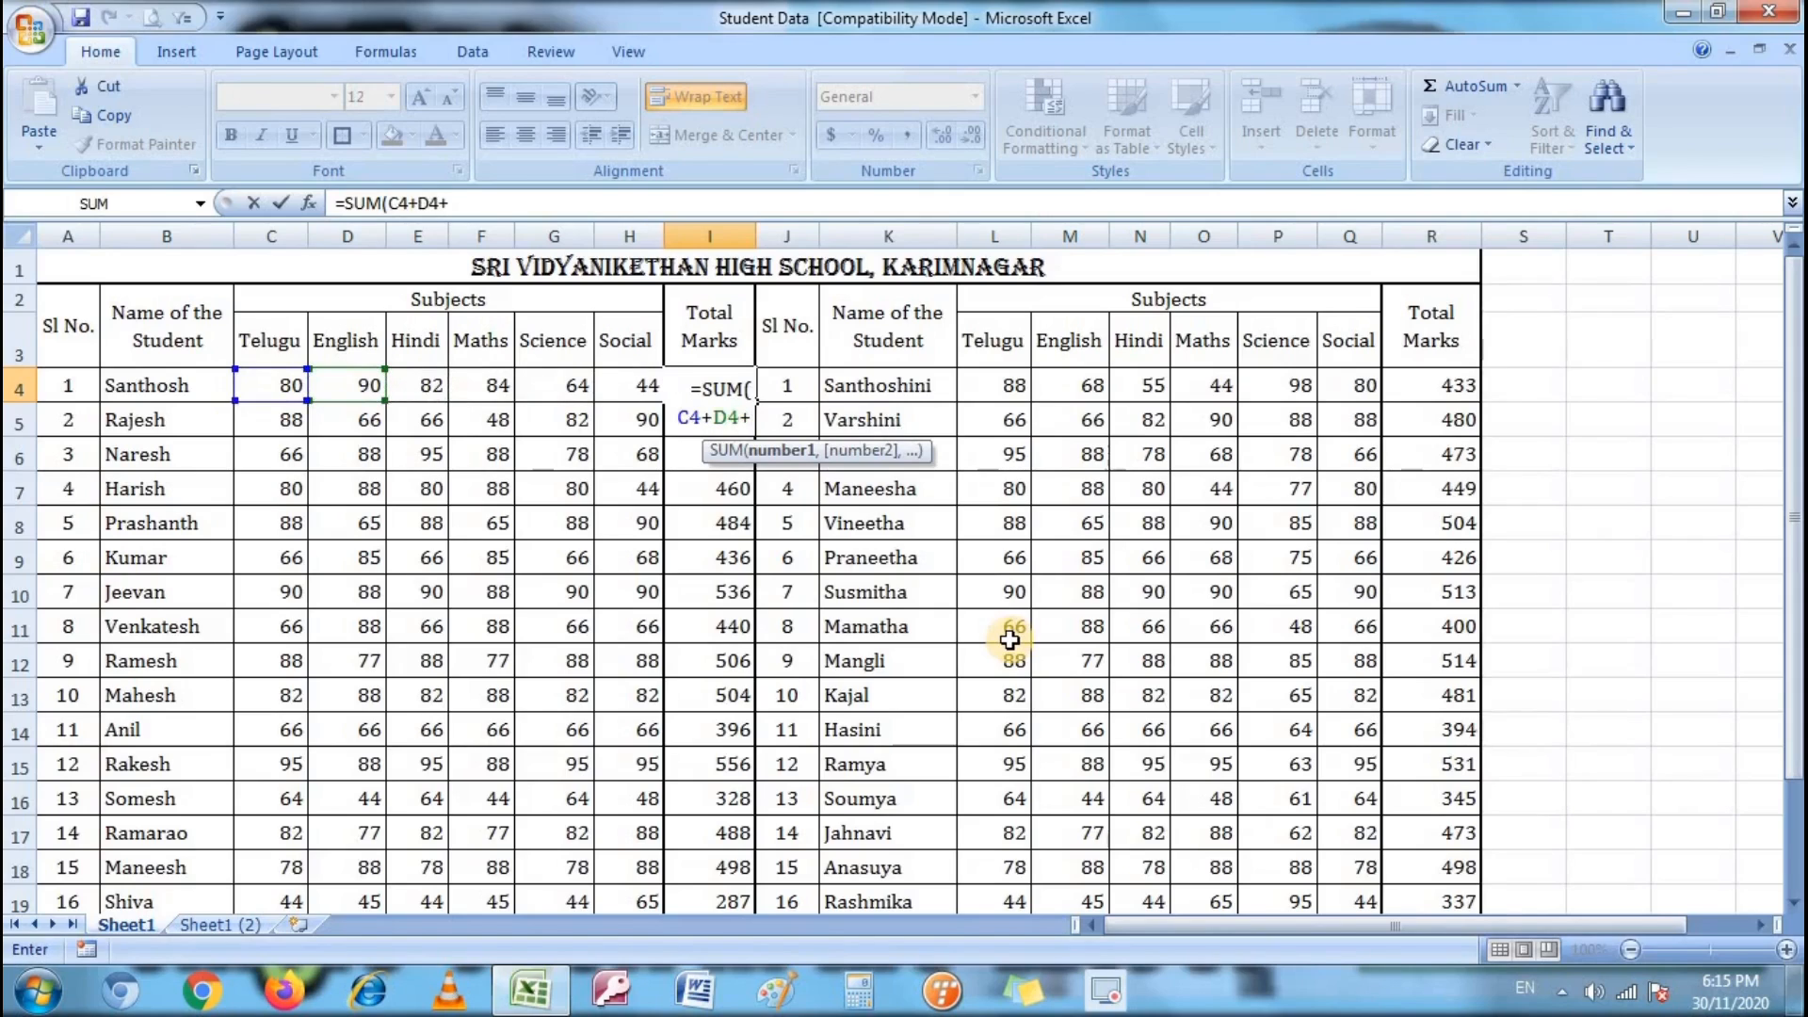
pyautogui.press('Left')
pyautogui.press('Left')
pyautogui.press('Left')
pyautogui.press('Left')
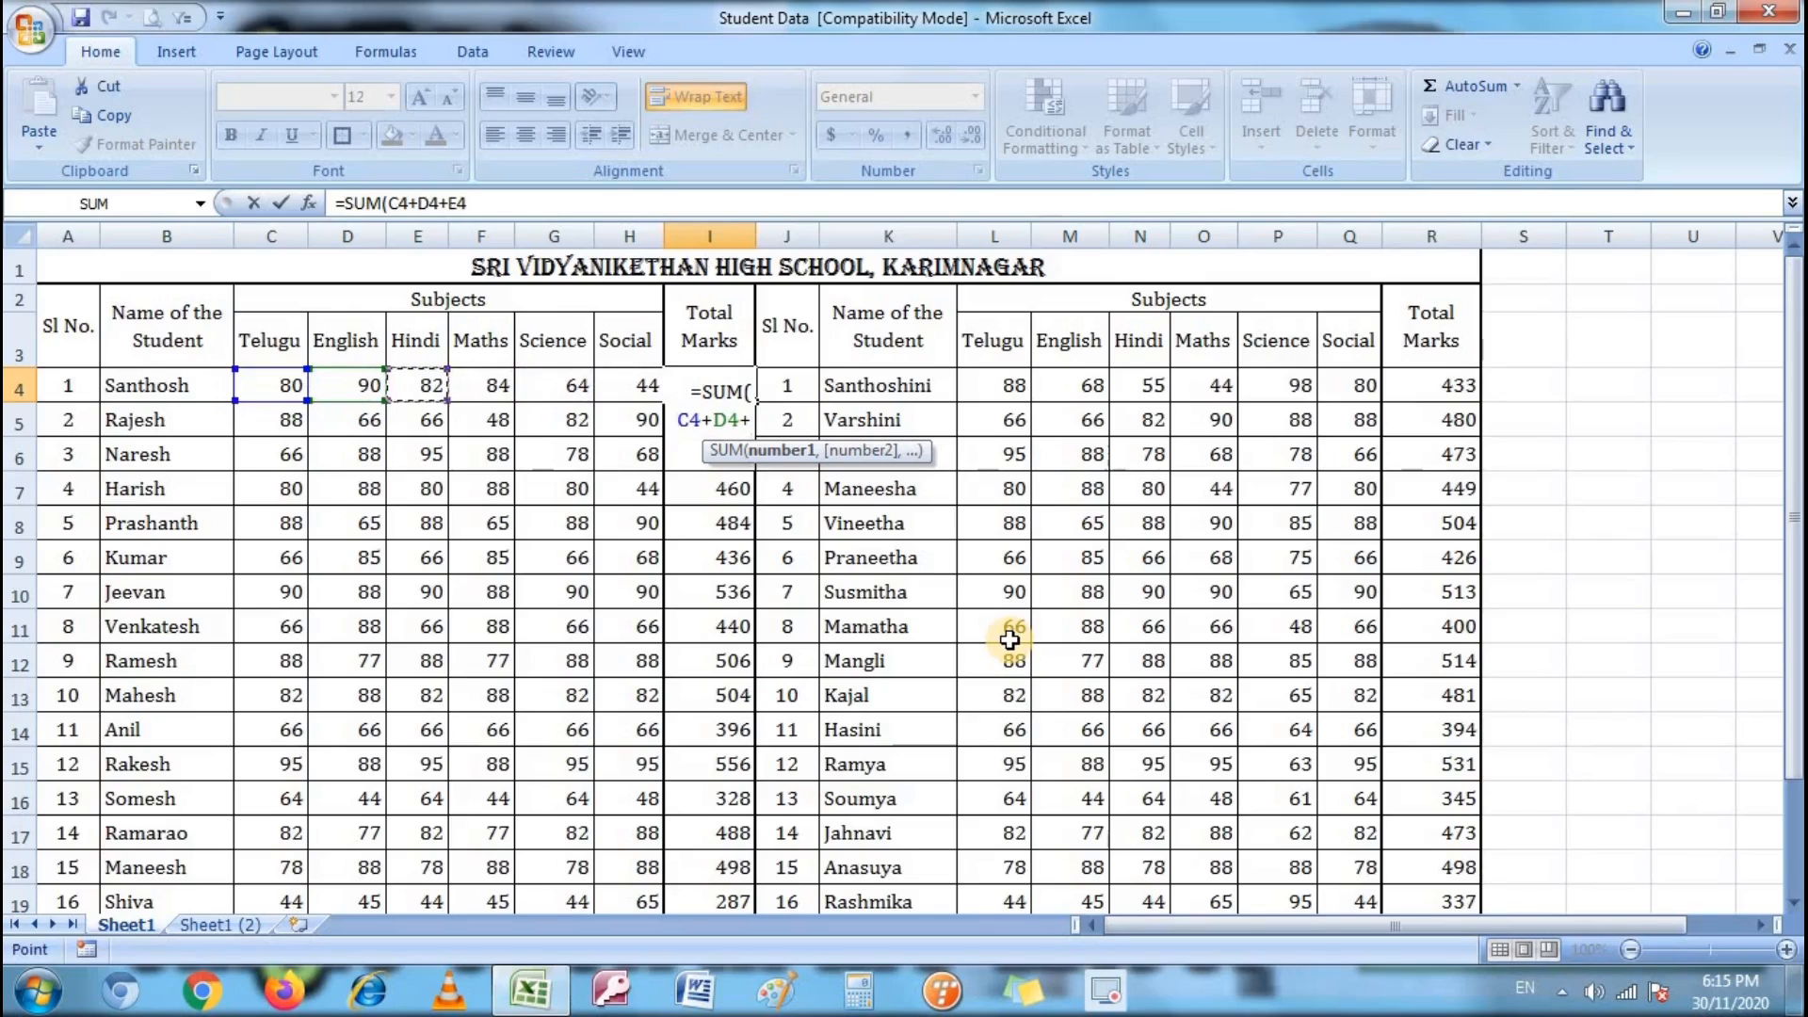
pyautogui.write('+')
pyautogui.press('Left')
pyautogui.press('Left')
pyautogui.press('Left')
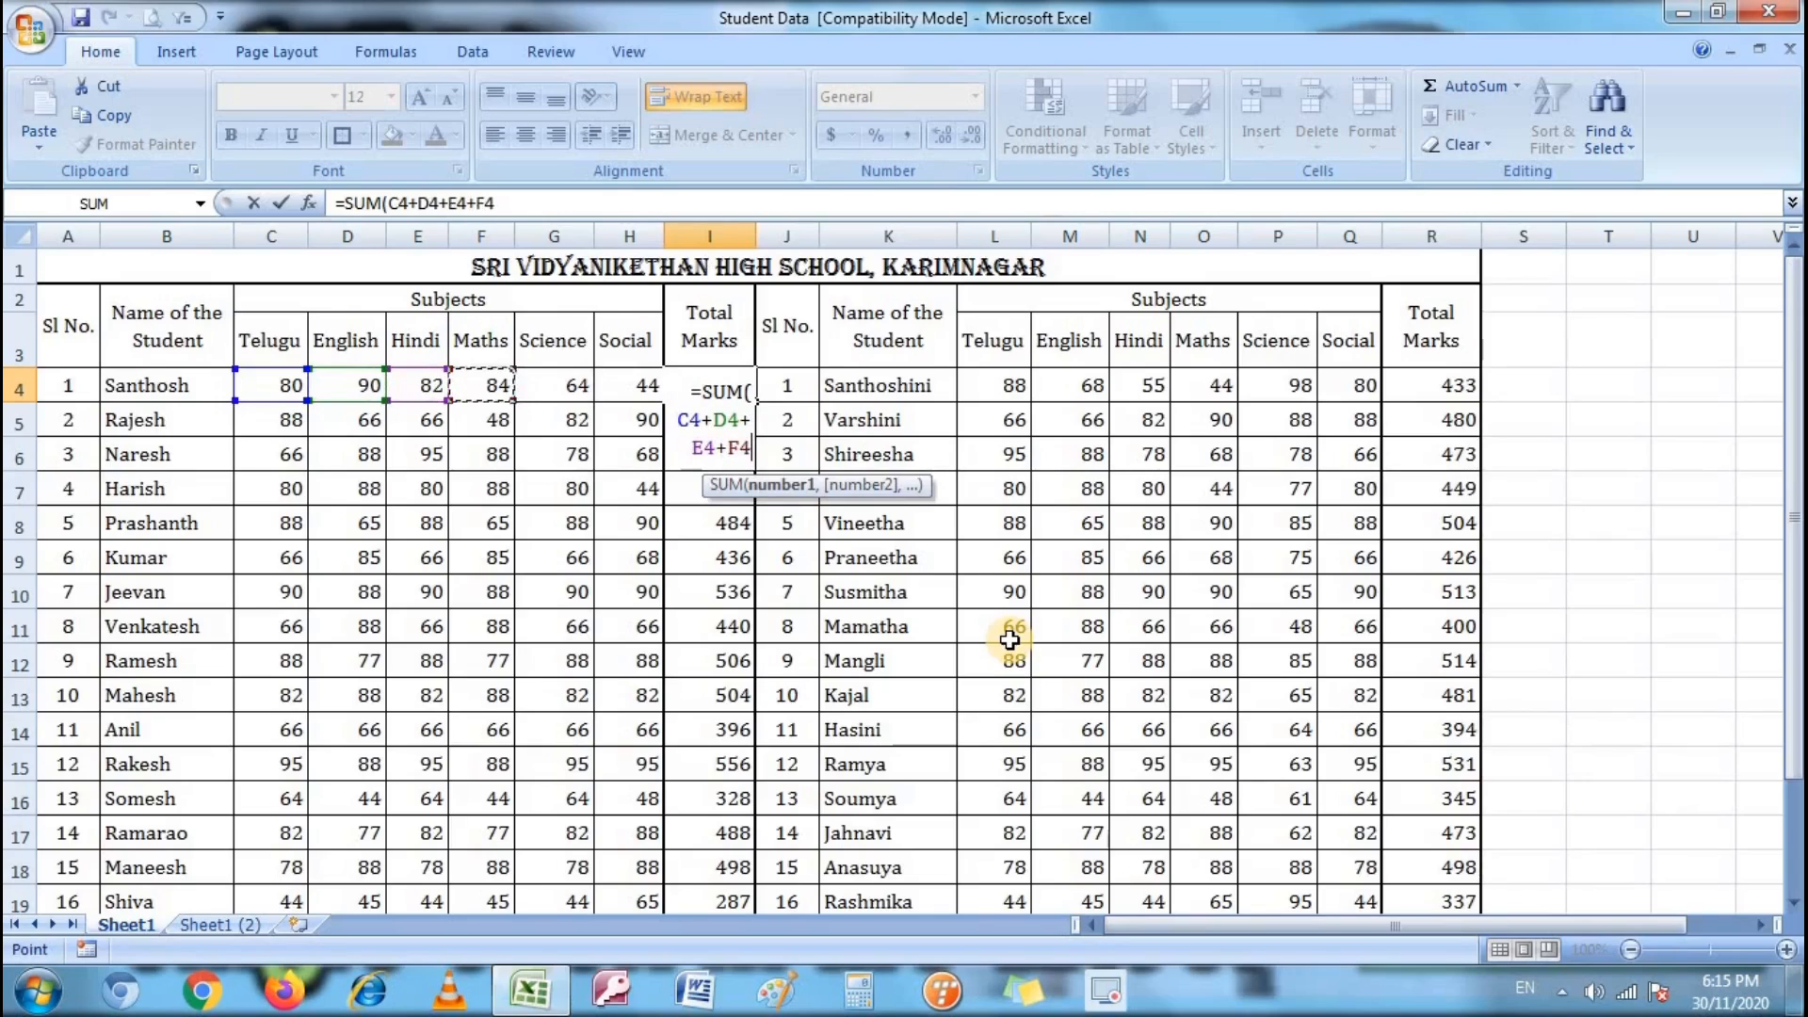
pyautogui.write('+')
pyautogui.press('Left')
pyautogui.press('Left')
pyautogui.write('+')
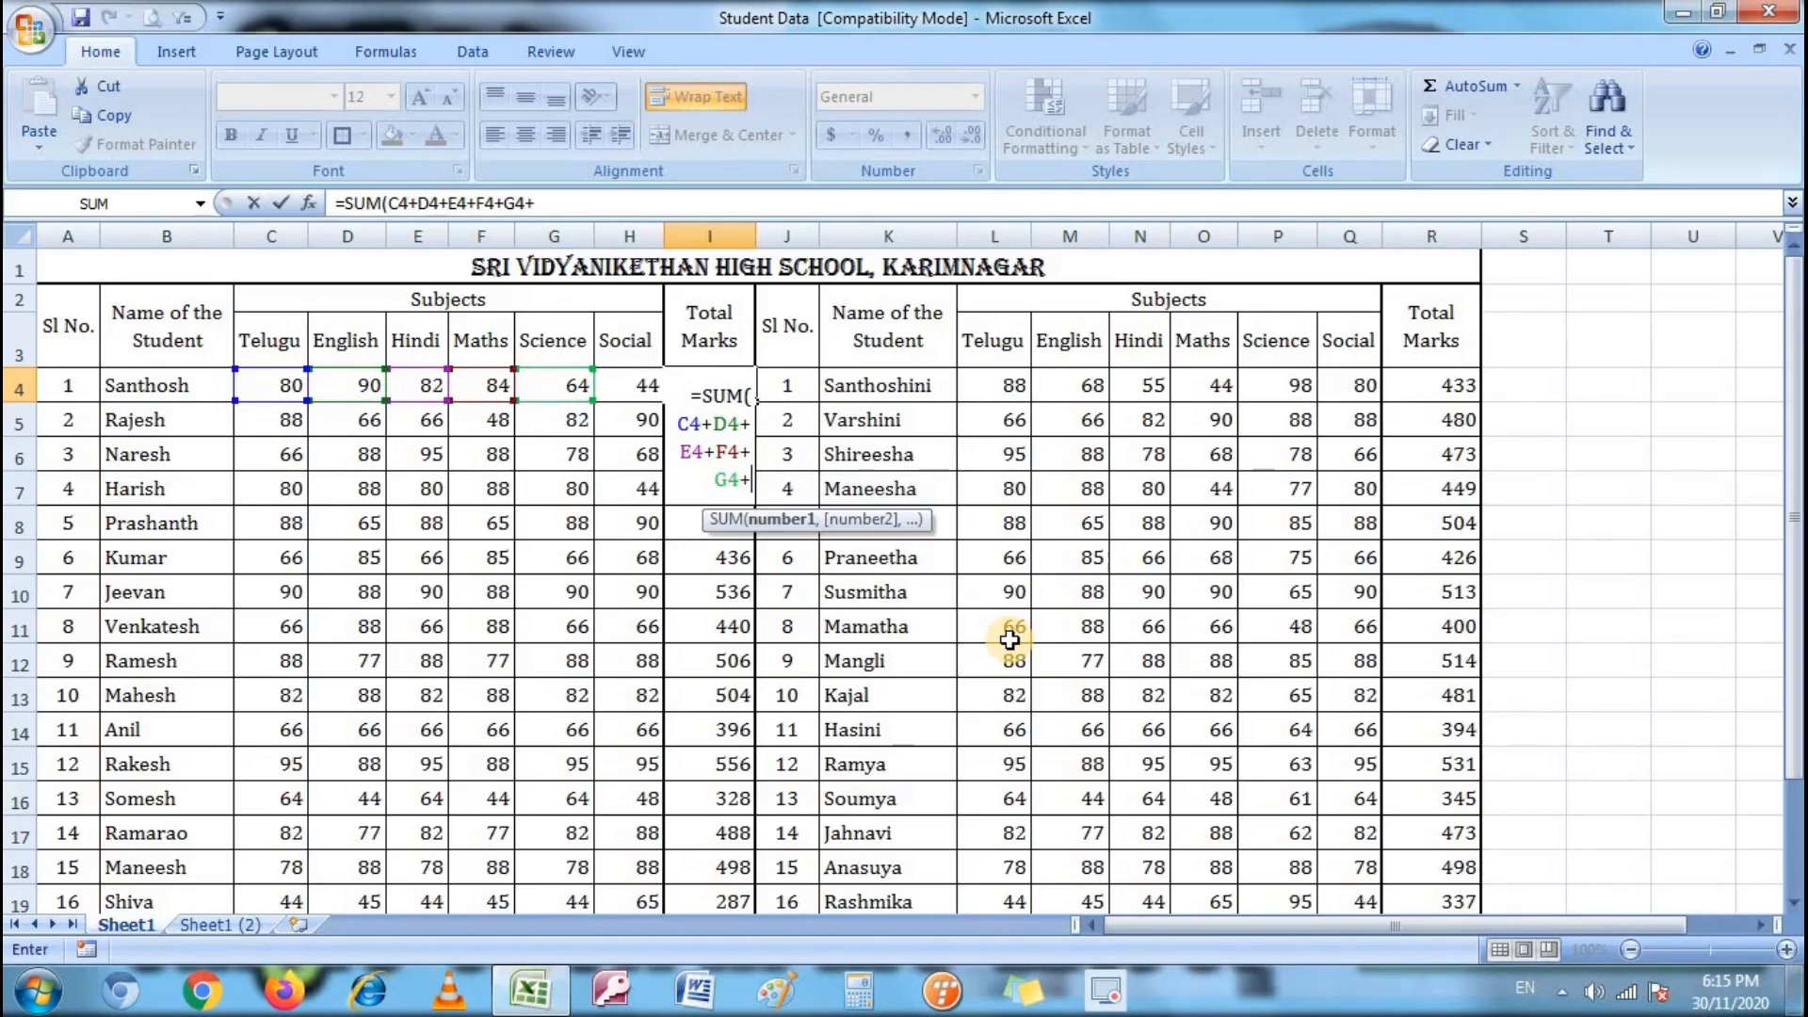
pyautogui.press('Left')
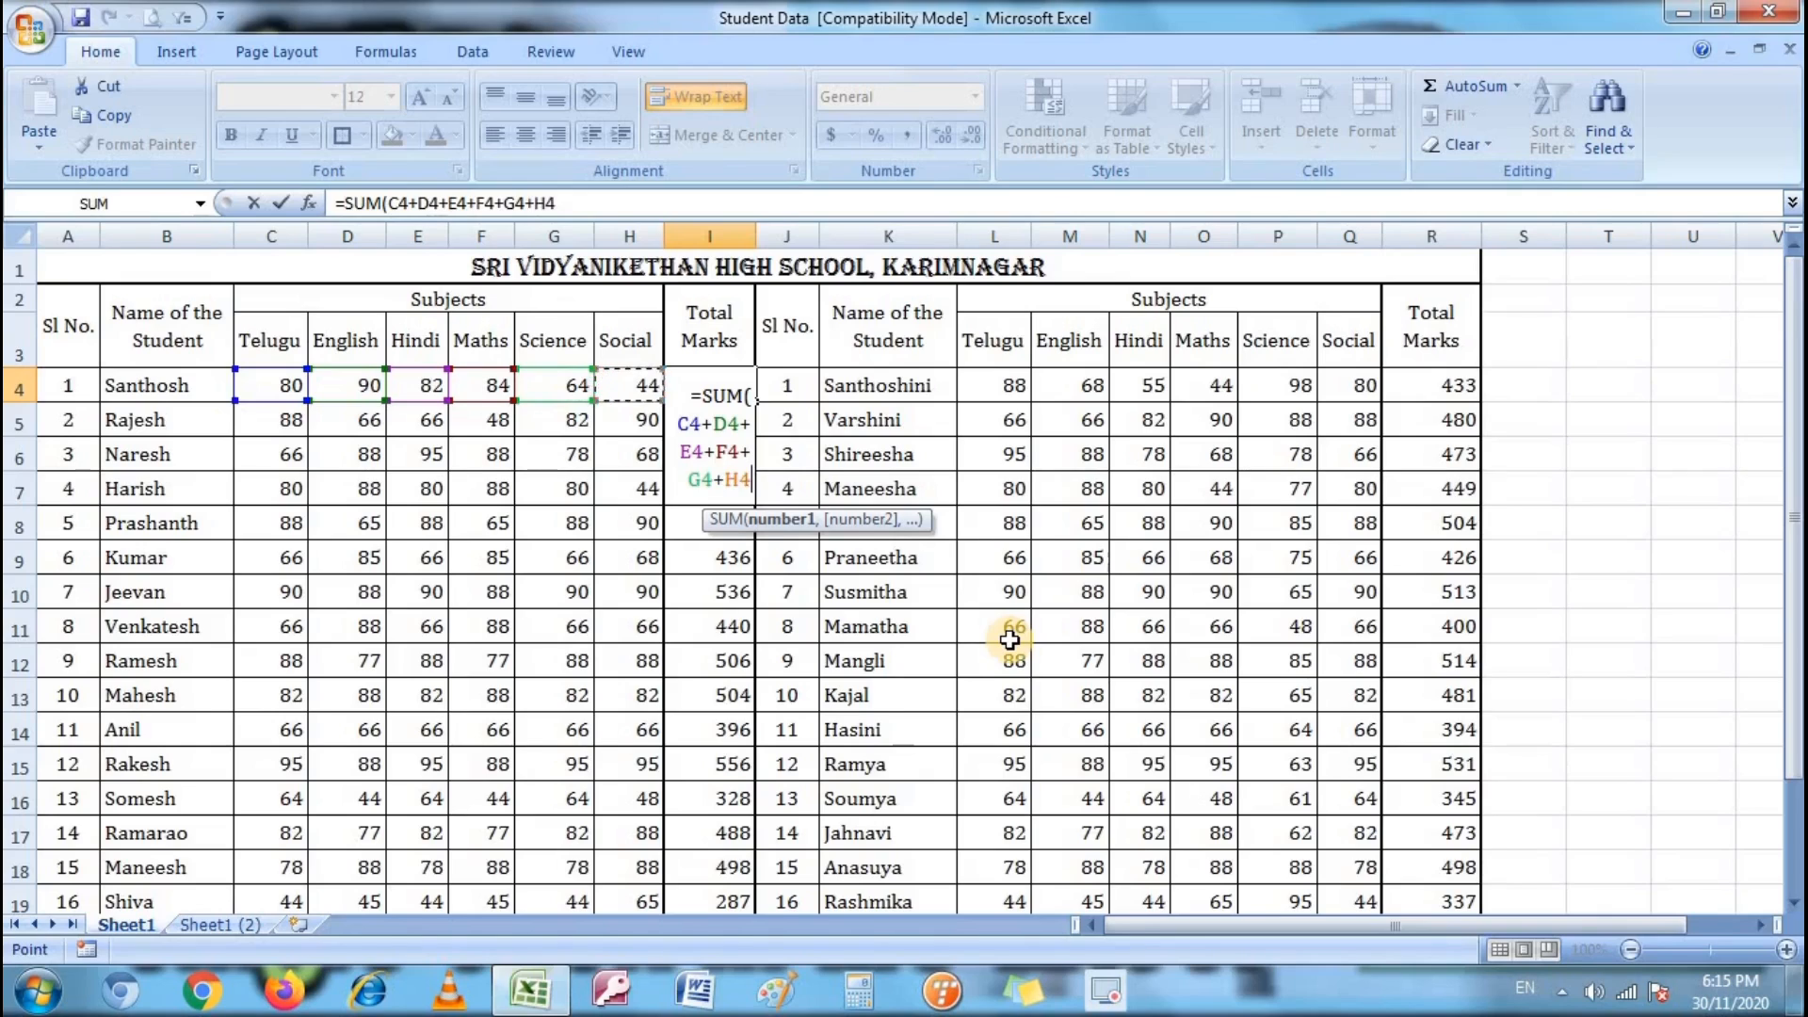
pyautogui.write(')')
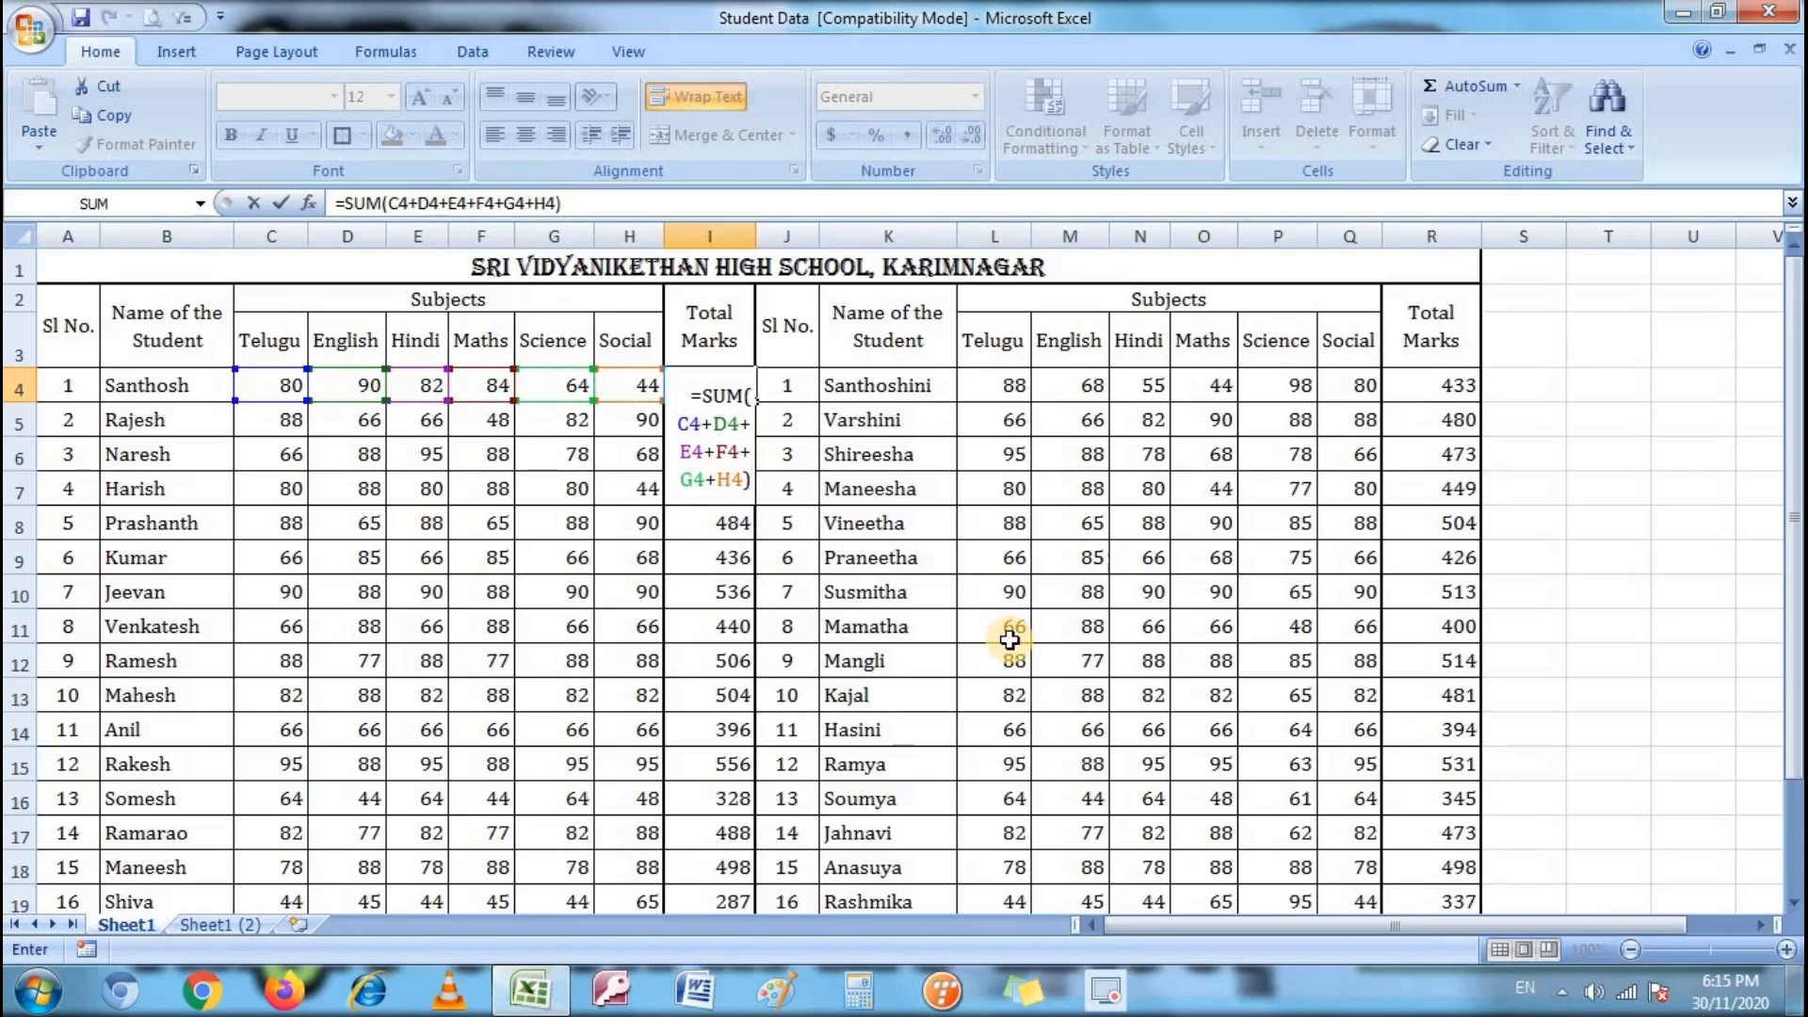
pyautogui.press('Return')
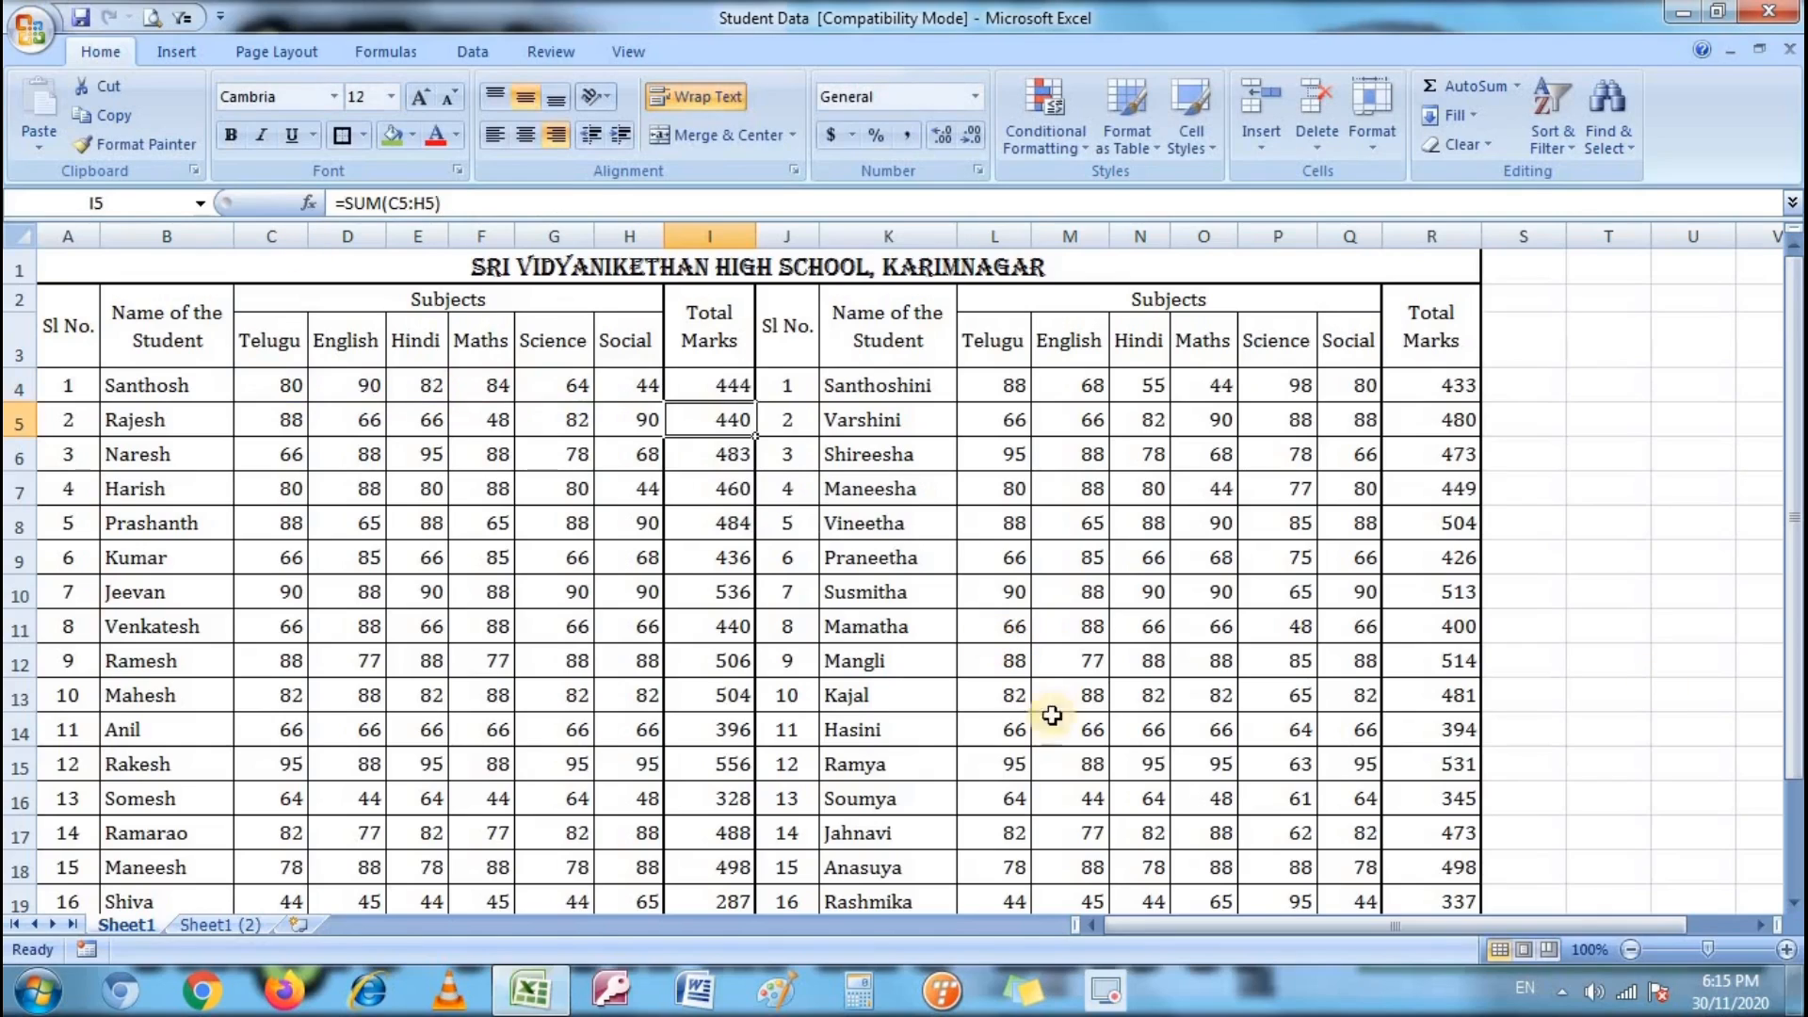
# Step: Insert an empty column between Hindi and Maths in the first student list
pyautogui.click(493, 230)
pyautogui.rightClick(492, 230)
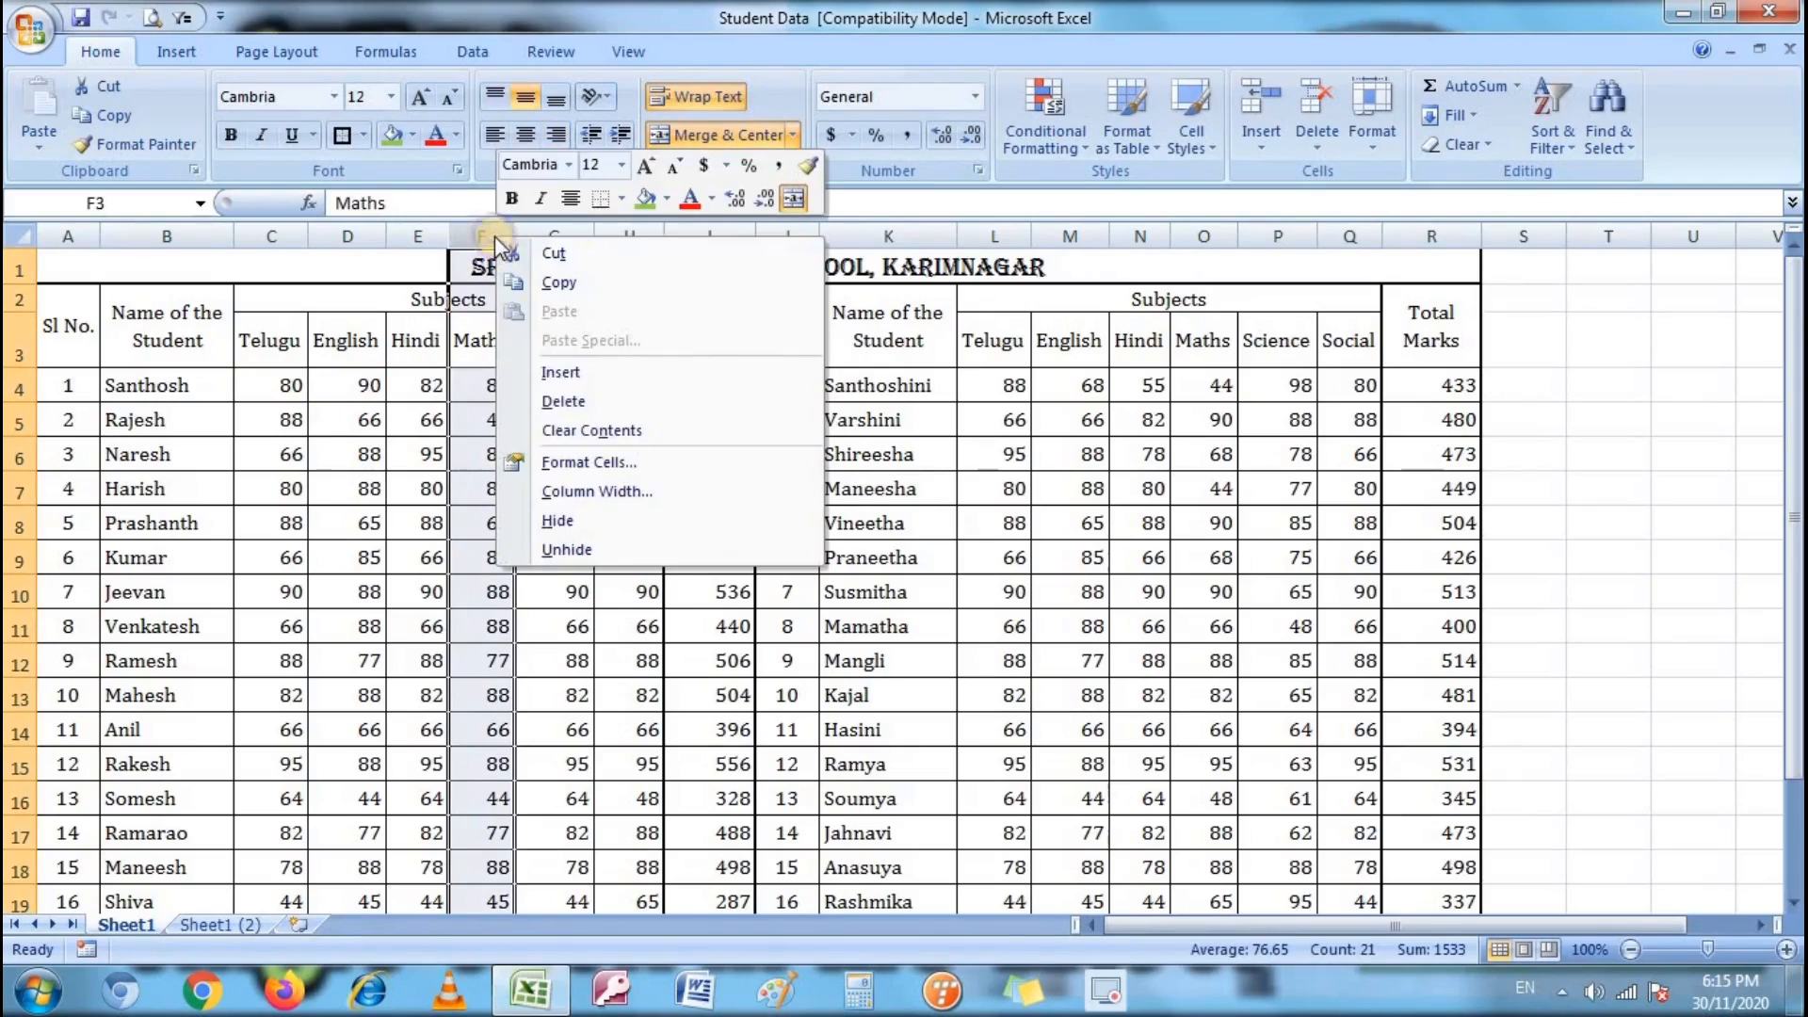
pyautogui.click(562, 376)
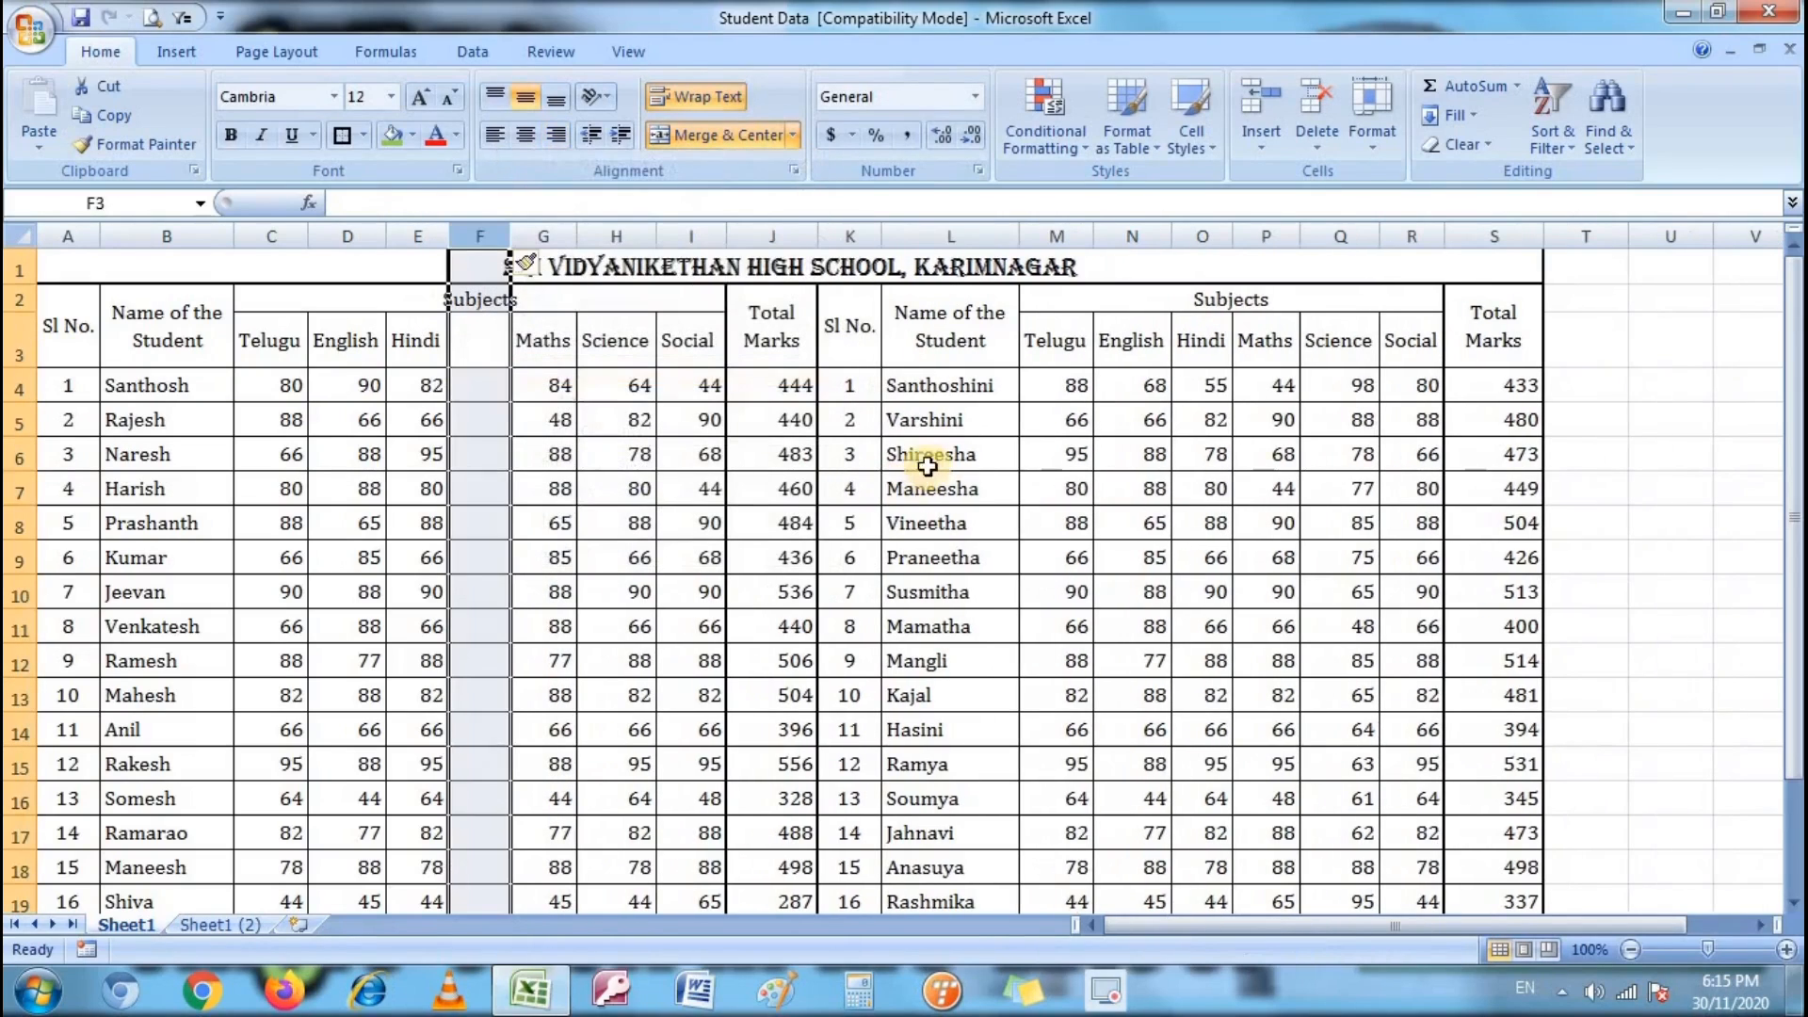
# Step: Enter 55 as the first student's mark in F4 of the empty column between Hindi and Maths
pyautogui.doubleClick(494, 395)
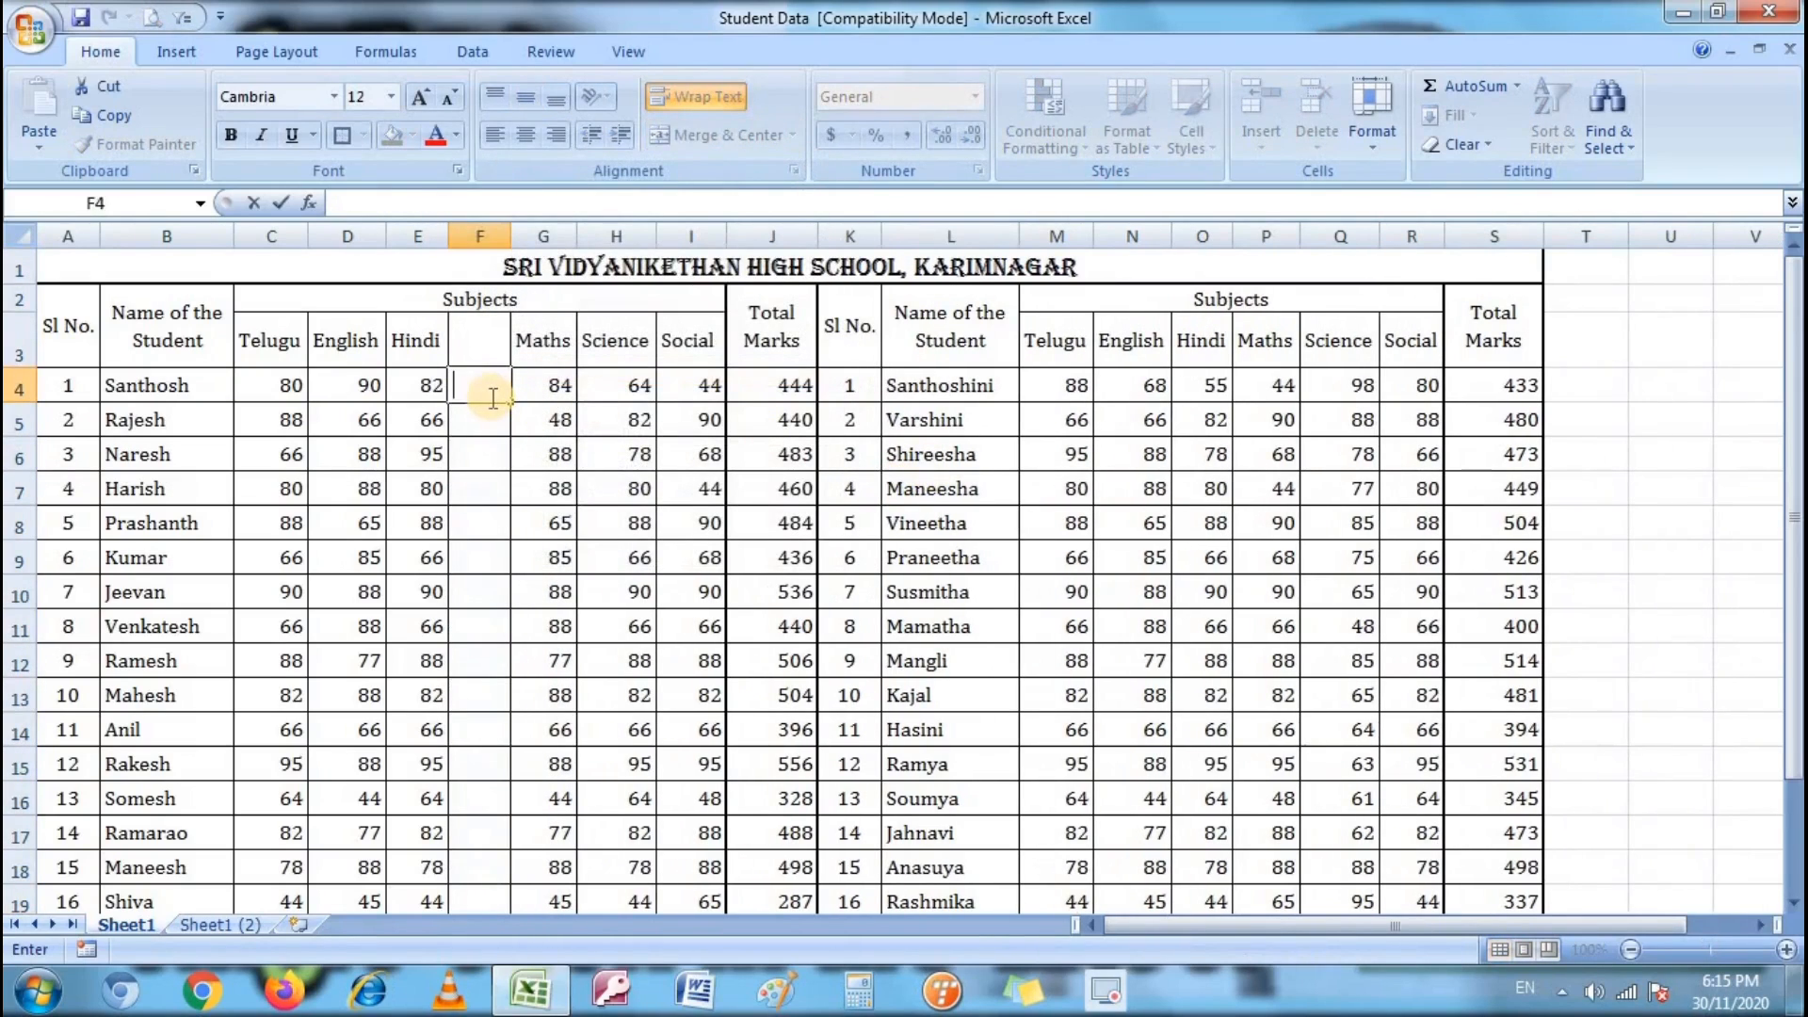
pyautogui.write('55')
pyautogui.press('Return')
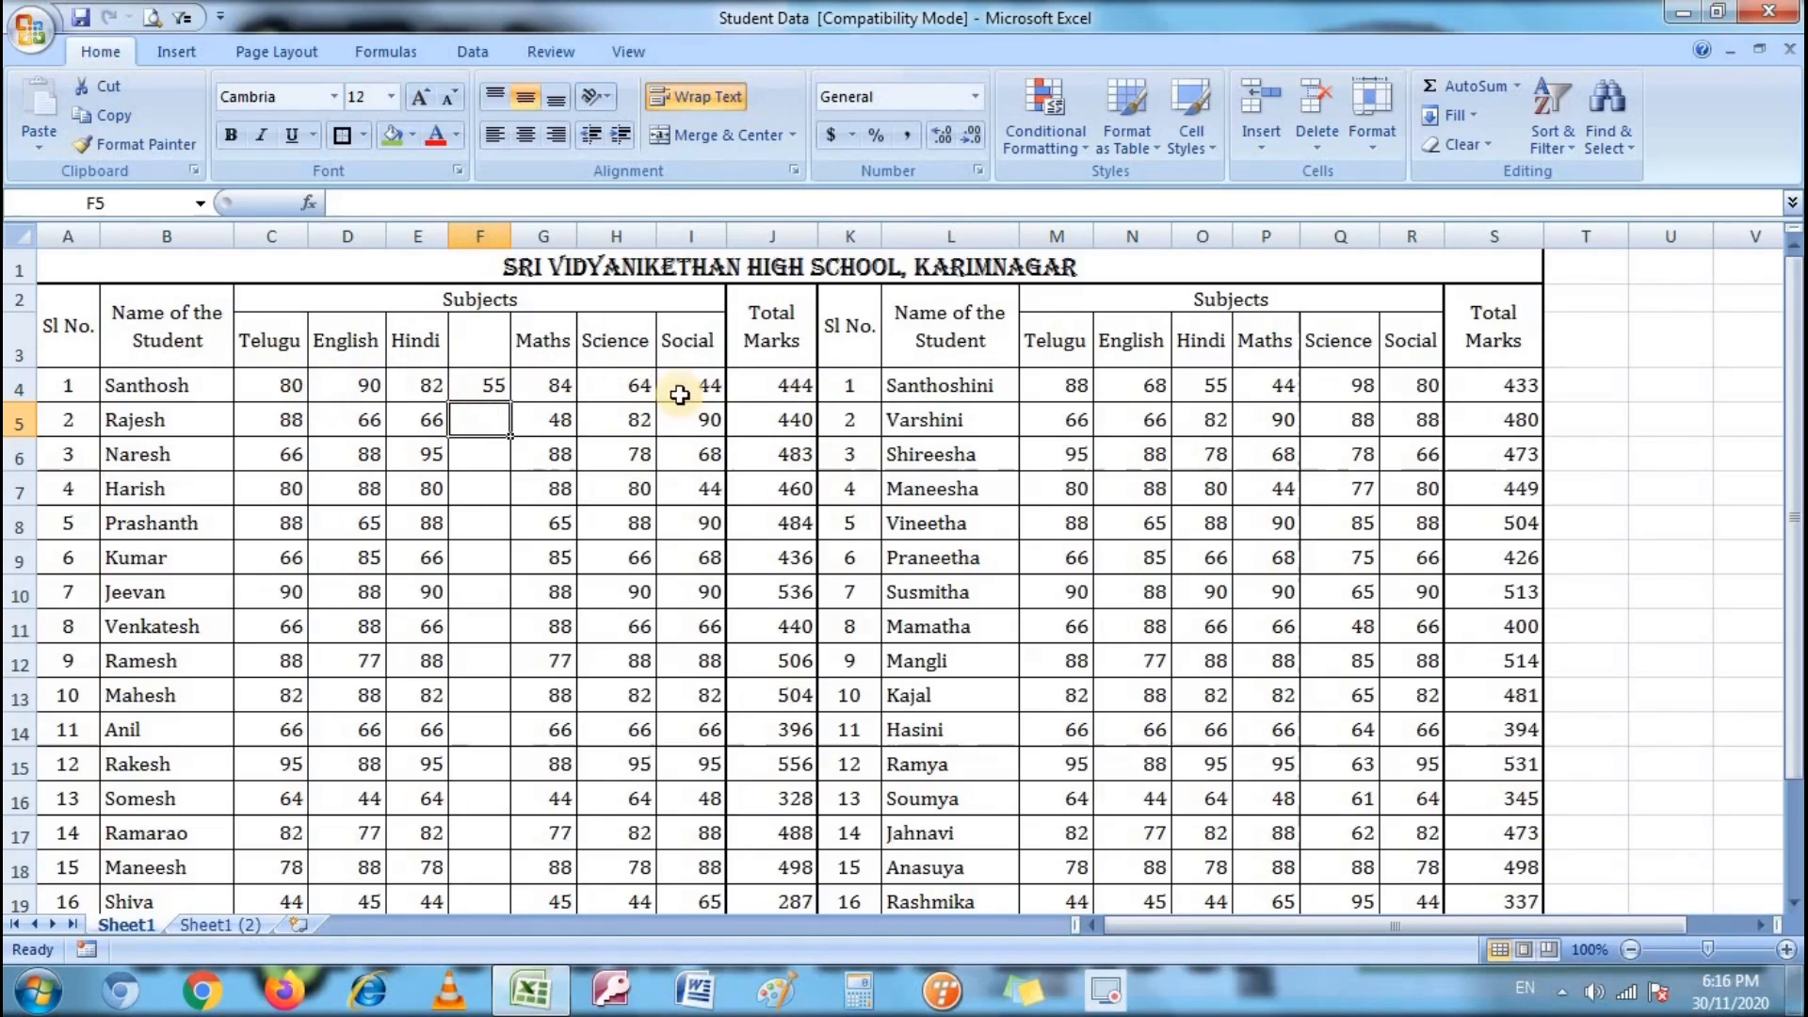
# Step: Replace the first student's Total Marks formula in J4 with the AutoSum range formula =SUM(C4:I4)
pyautogui.click(768, 399)
pyautogui.write('=')
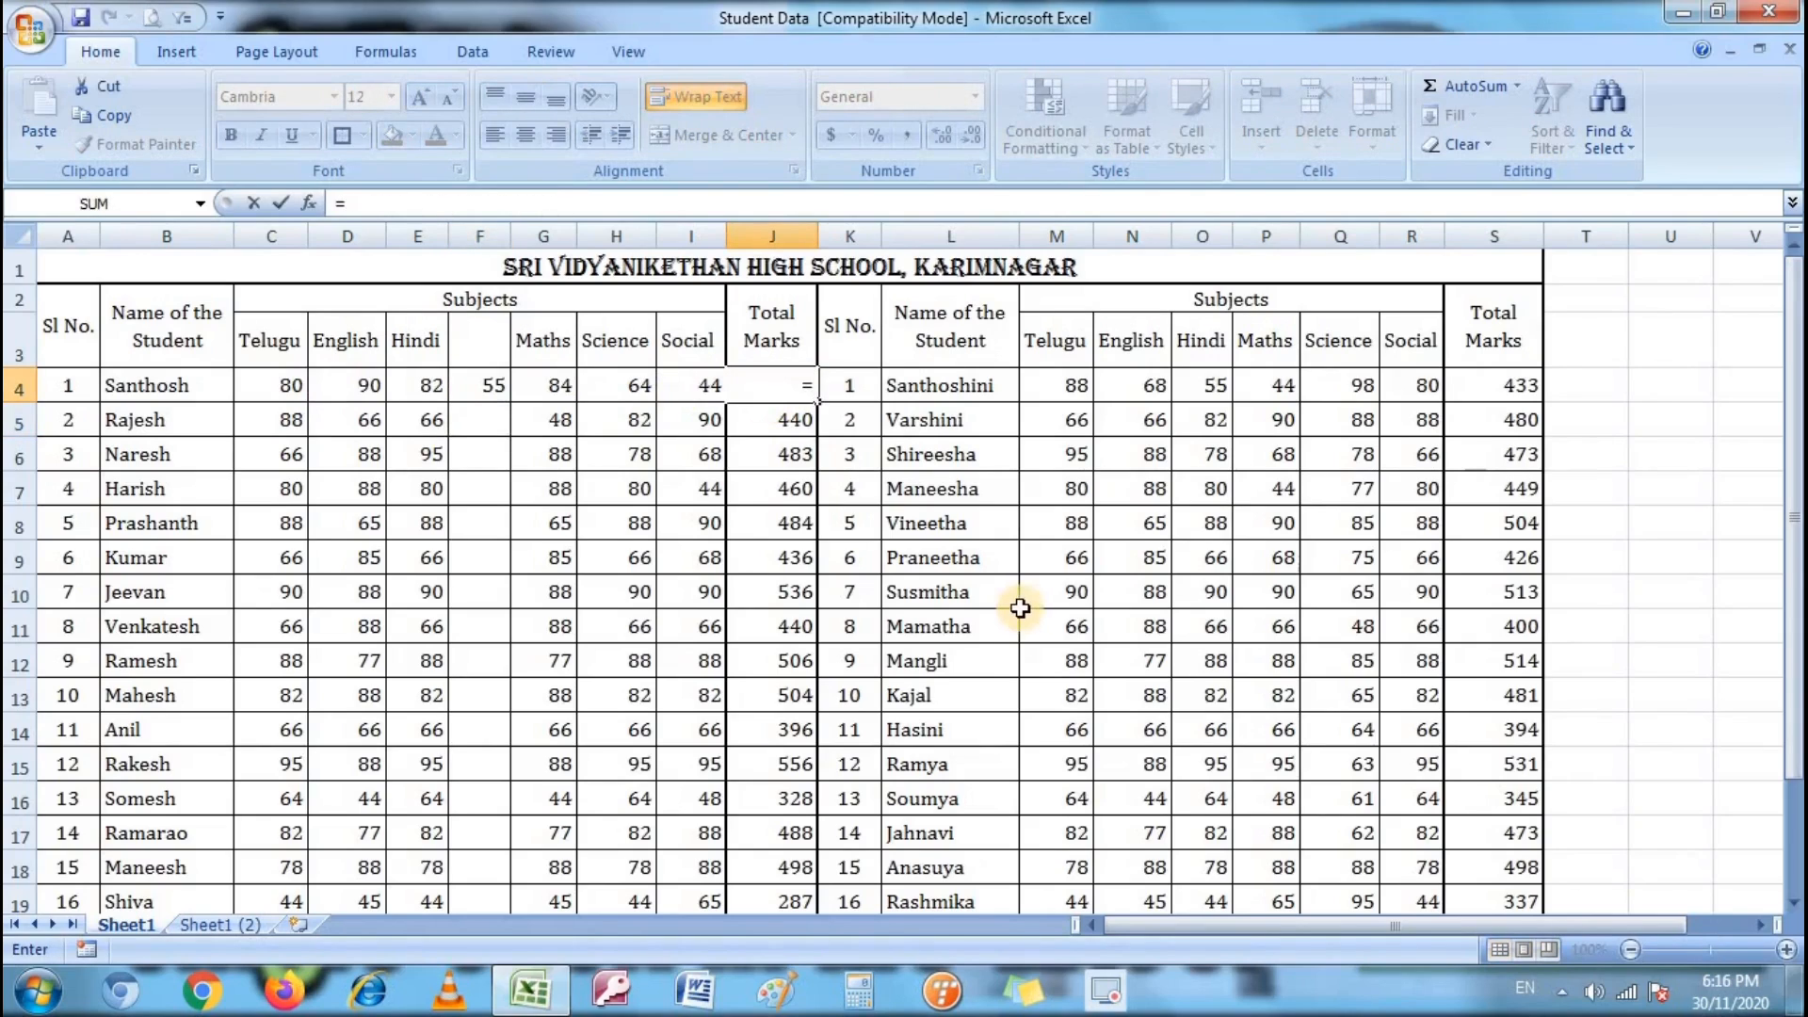
pyautogui.press('BackSpace')
pyautogui.press('Return')
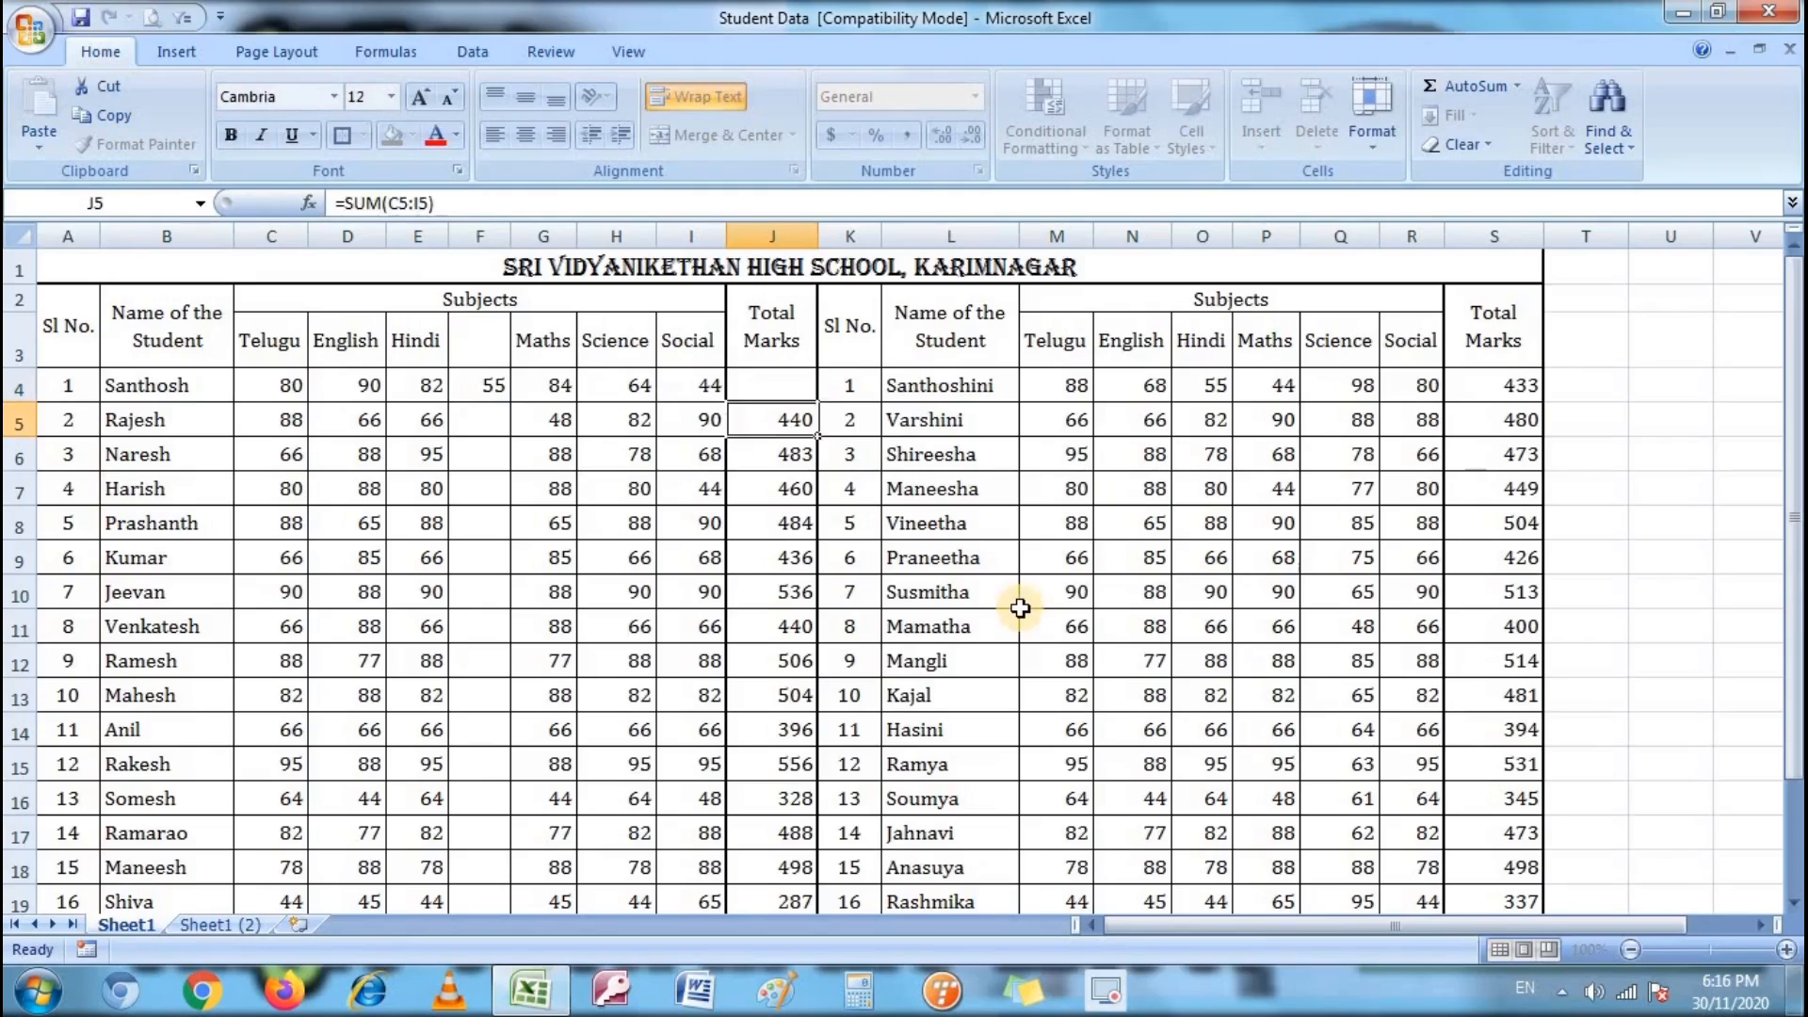
pyautogui.press('Up')
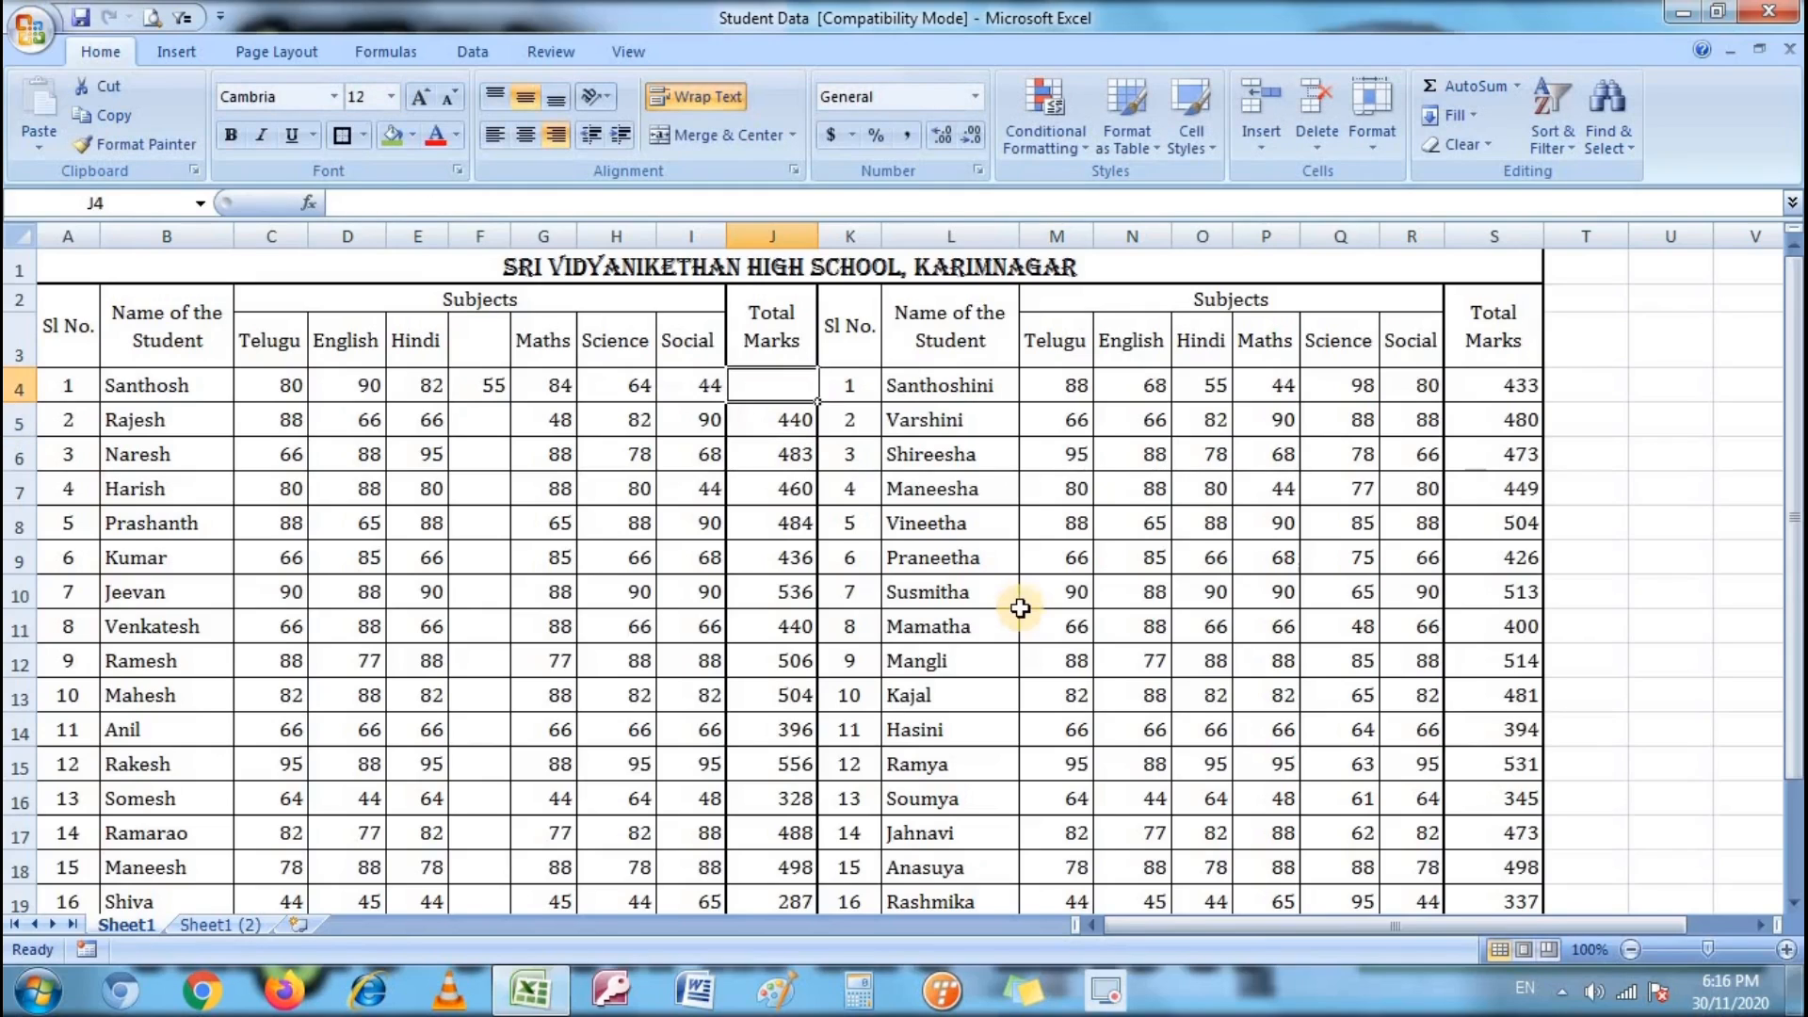
pyautogui.press('alt')
pyautogui.hotkey('alt', '=')
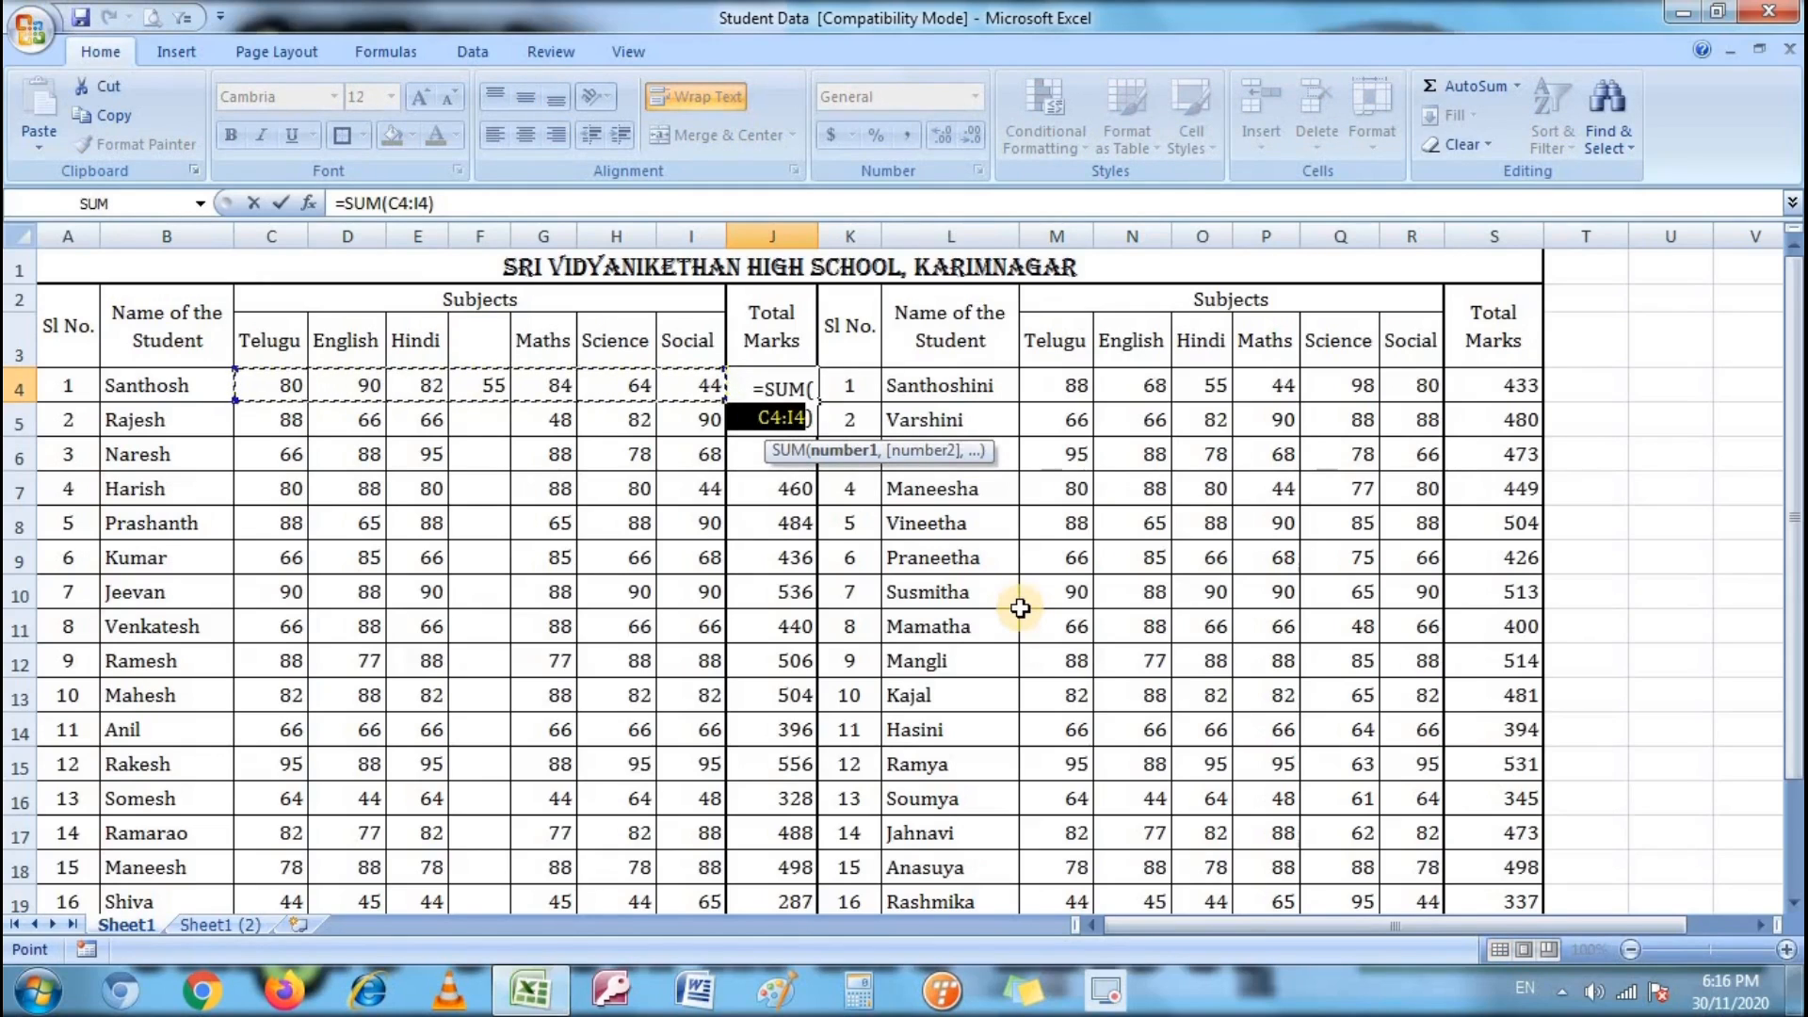
pyautogui.press('Return')
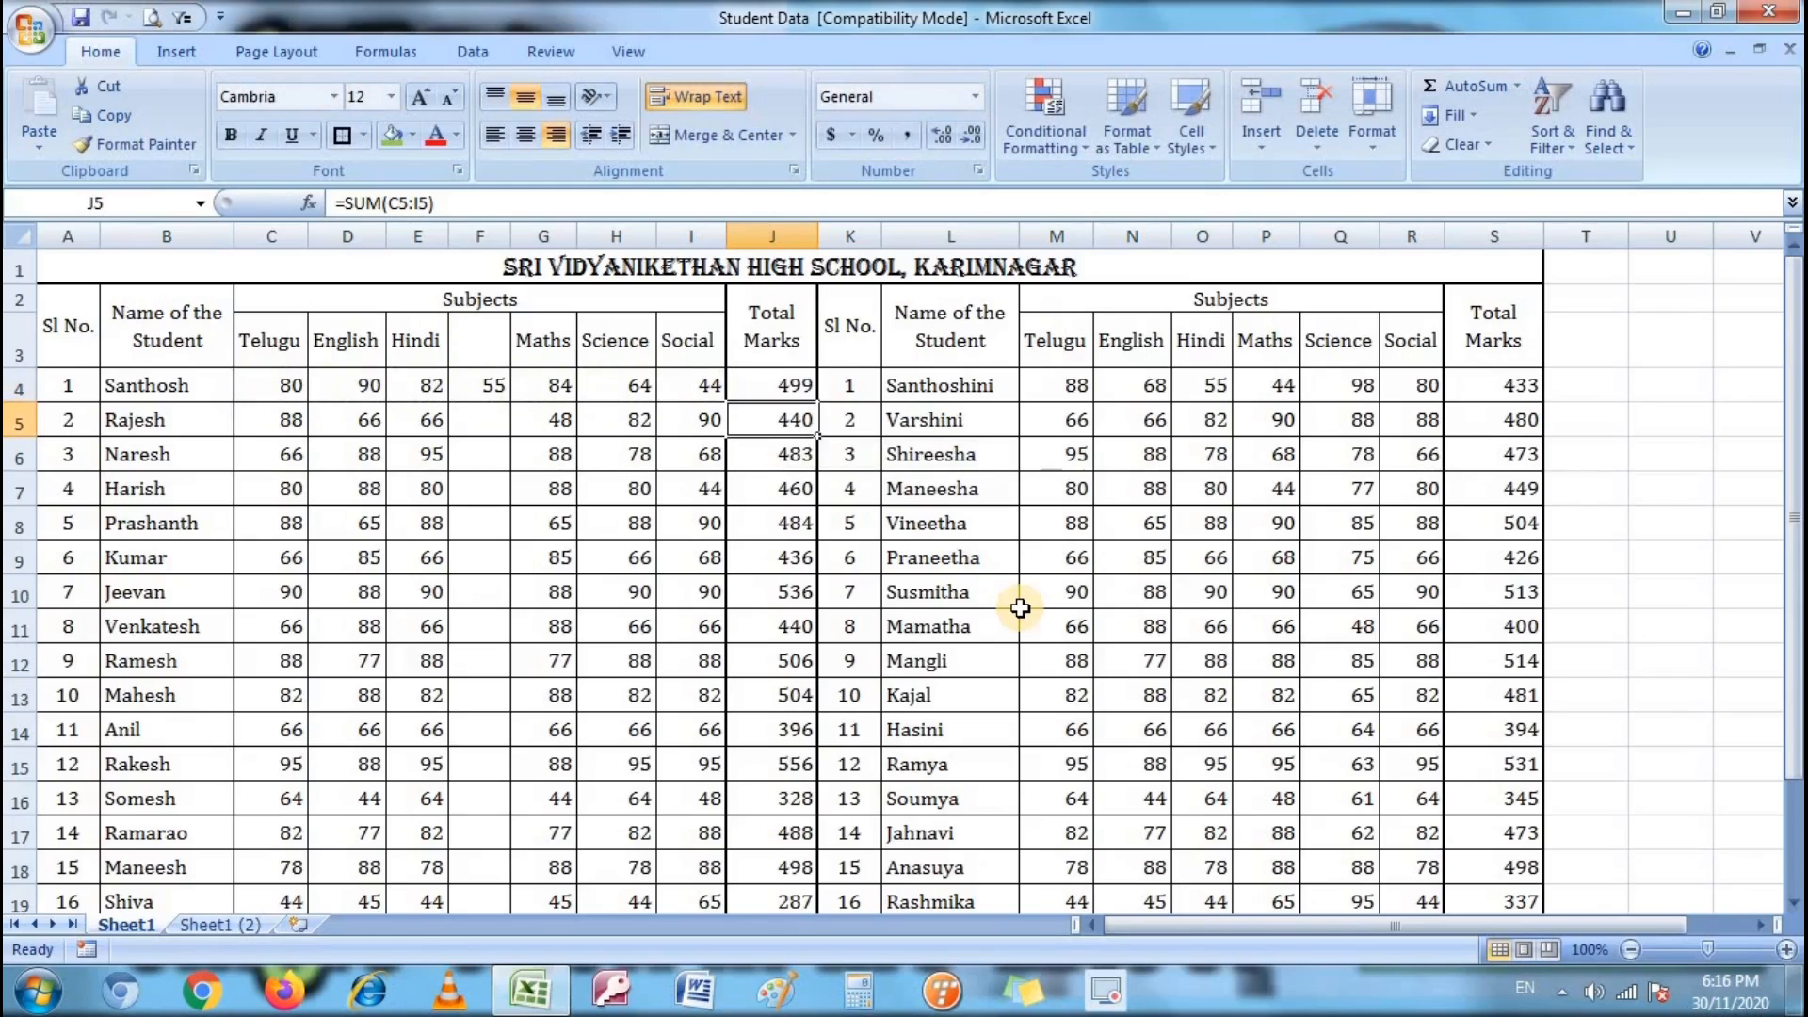
# Step: Insert another empty column directly after Hindi in the first list and enter 99 in F4 for the first student
pyautogui.click(491, 236)
pyautogui.rightClick(491, 236)
pyautogui.click(605, 373)
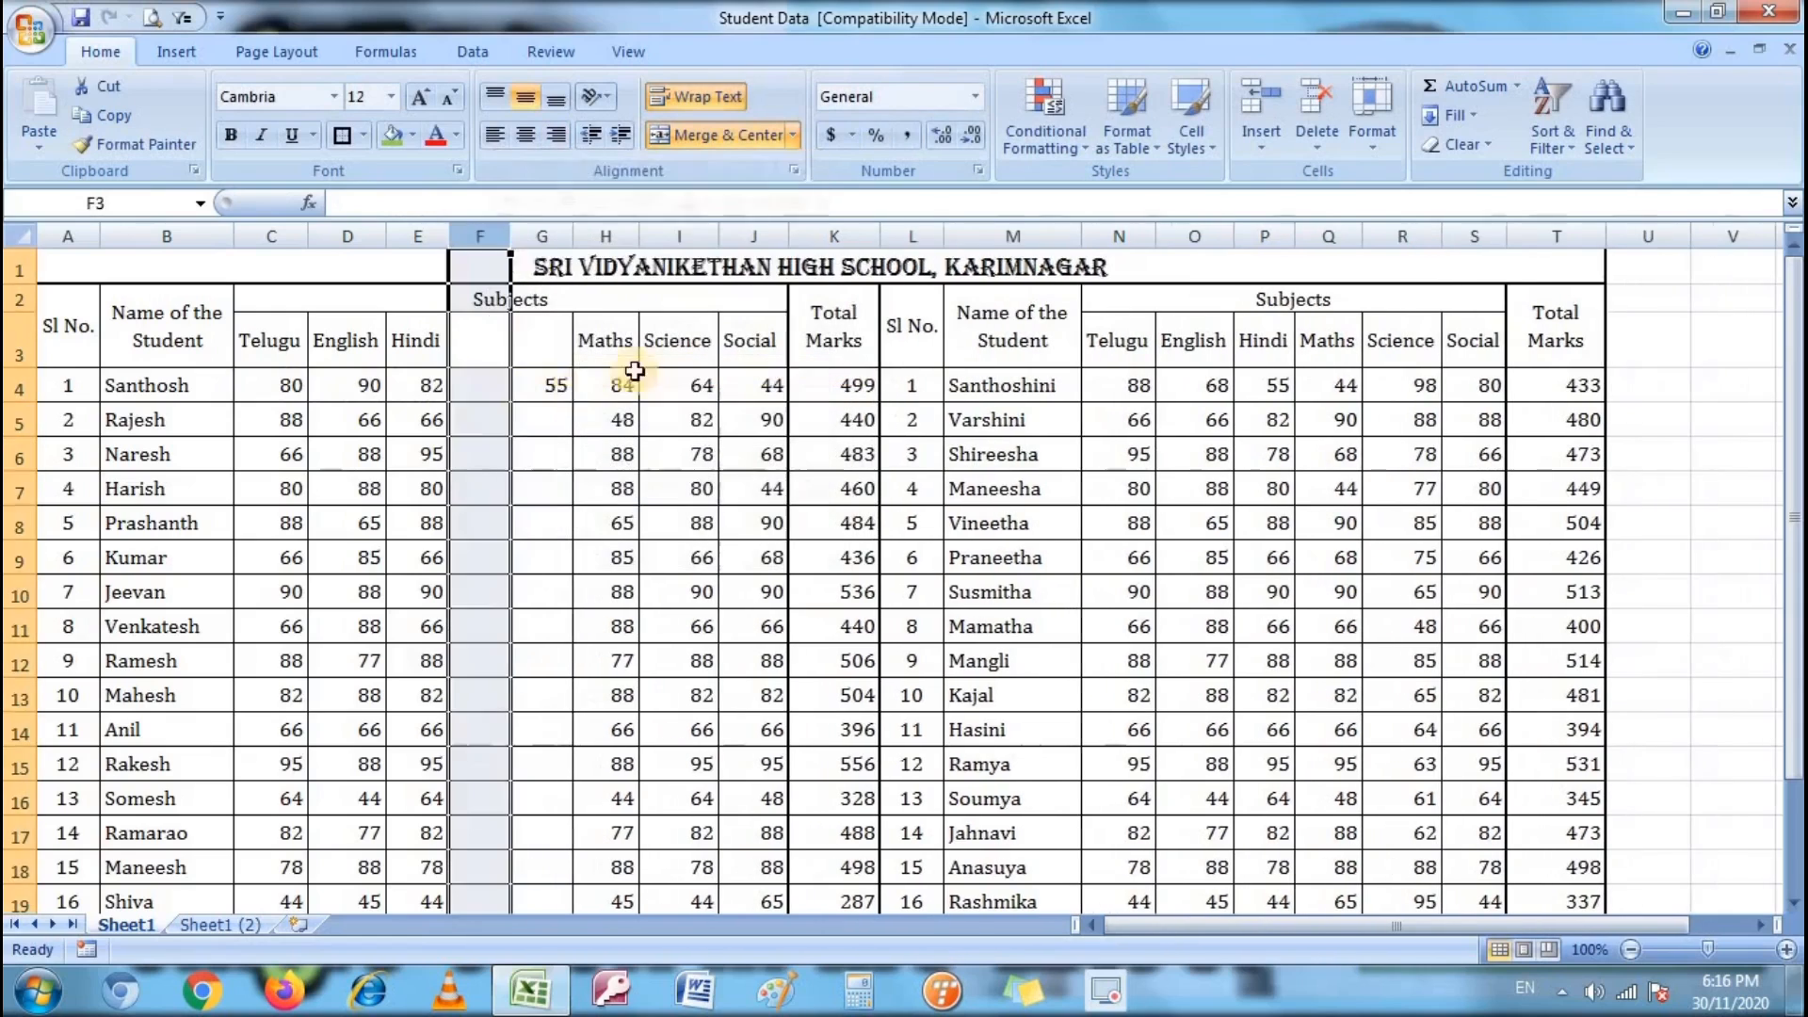
pyautogui.click(501, 382)
pyautogui.write('99')
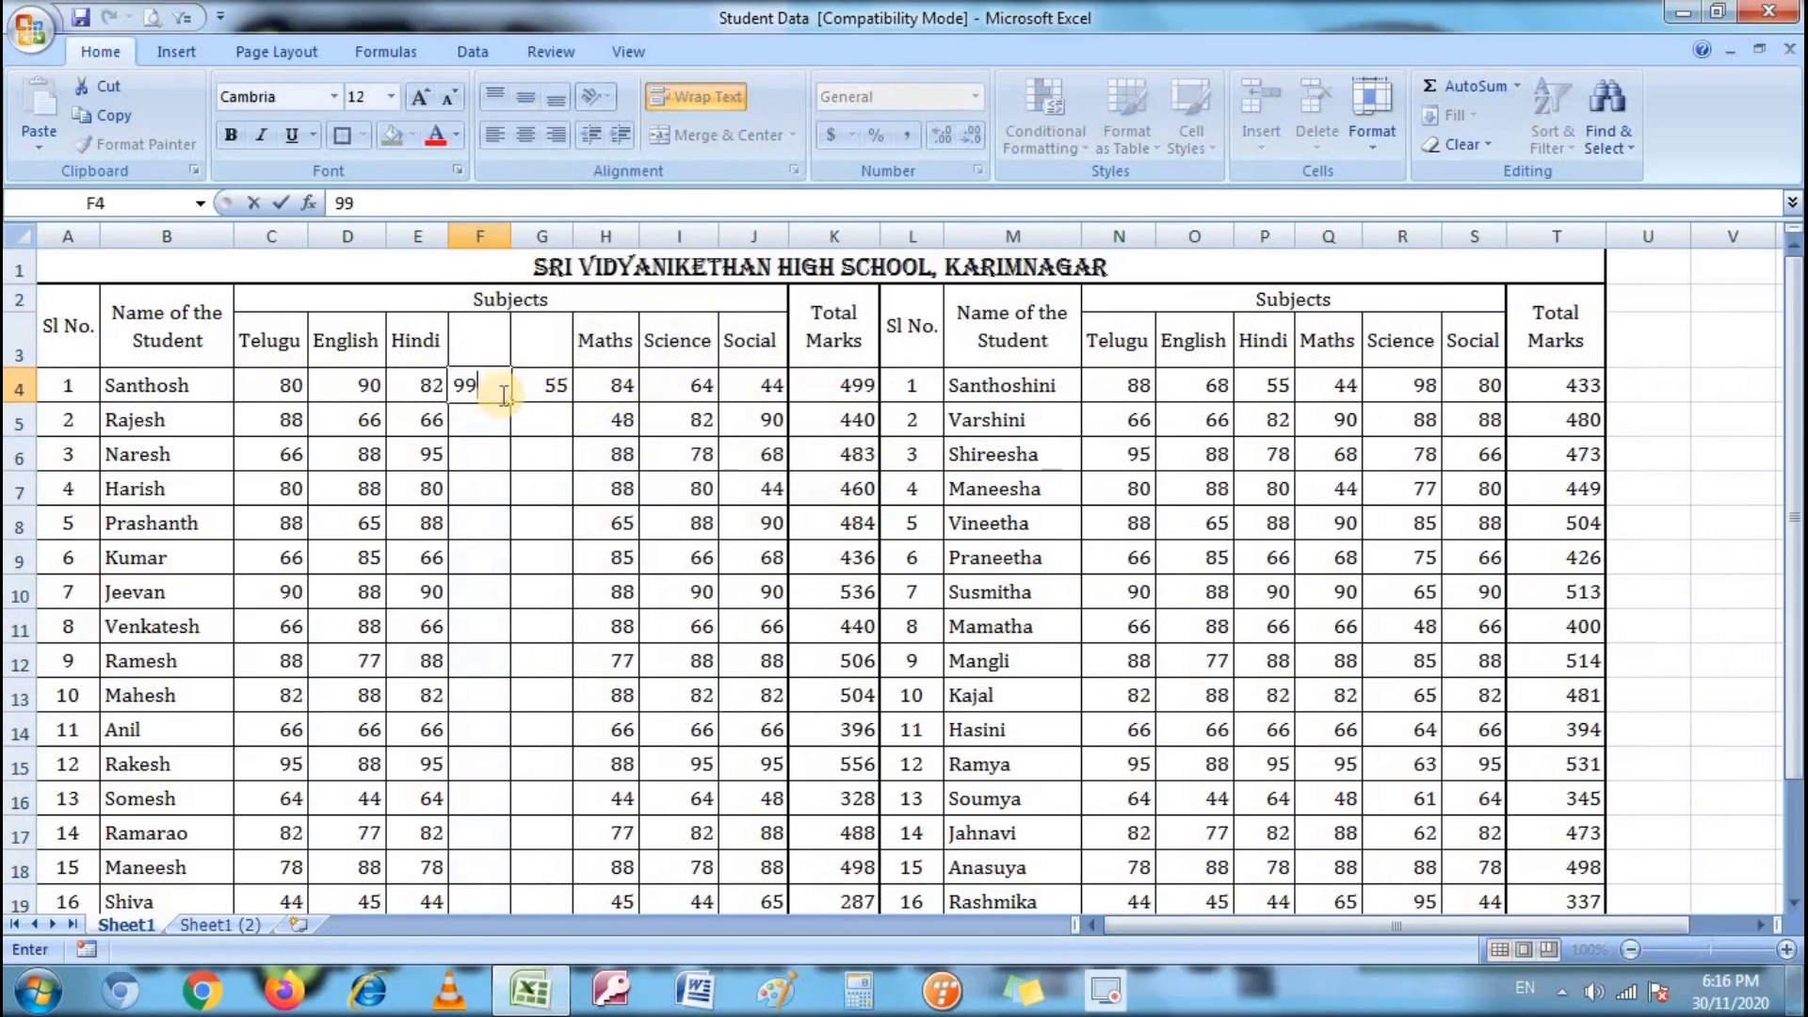
pyautogui.press('Return')
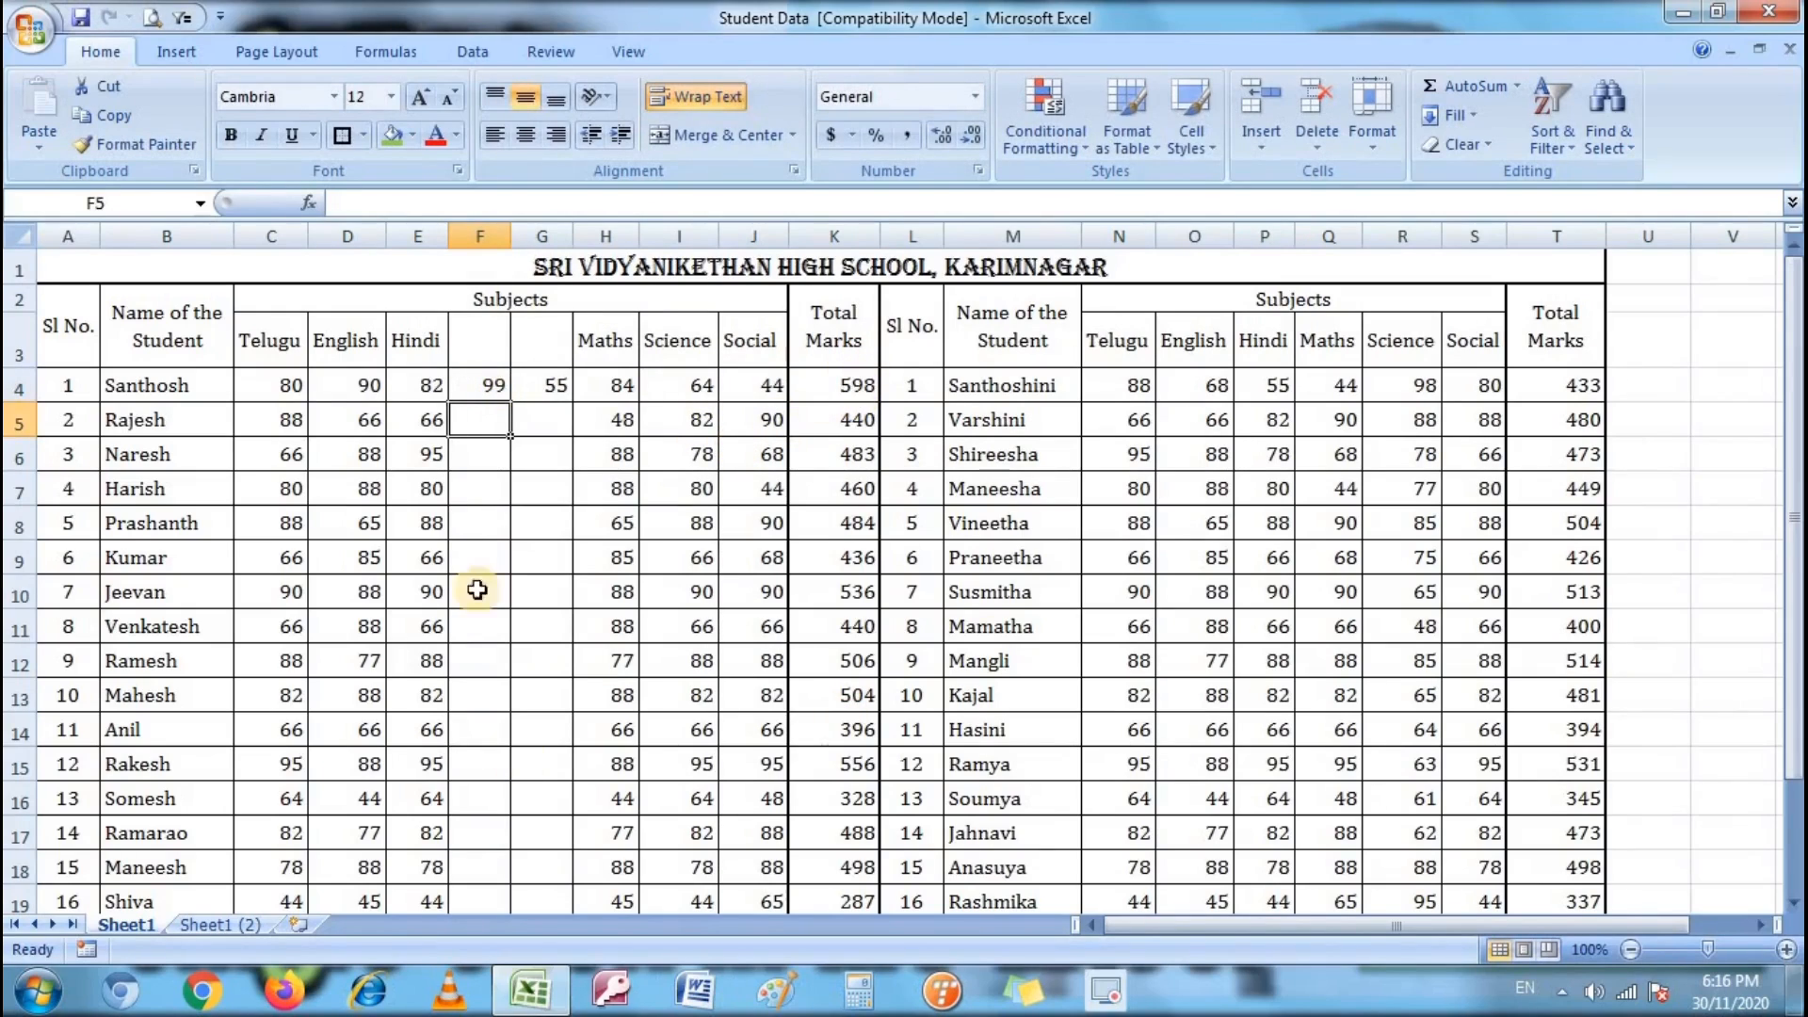
# Step: Insert an empty column between the first student's 99 and 55 marks and enter 89 in G4
pyautogui.click(541, 235)
pyautogui.rightClick(537, 240)
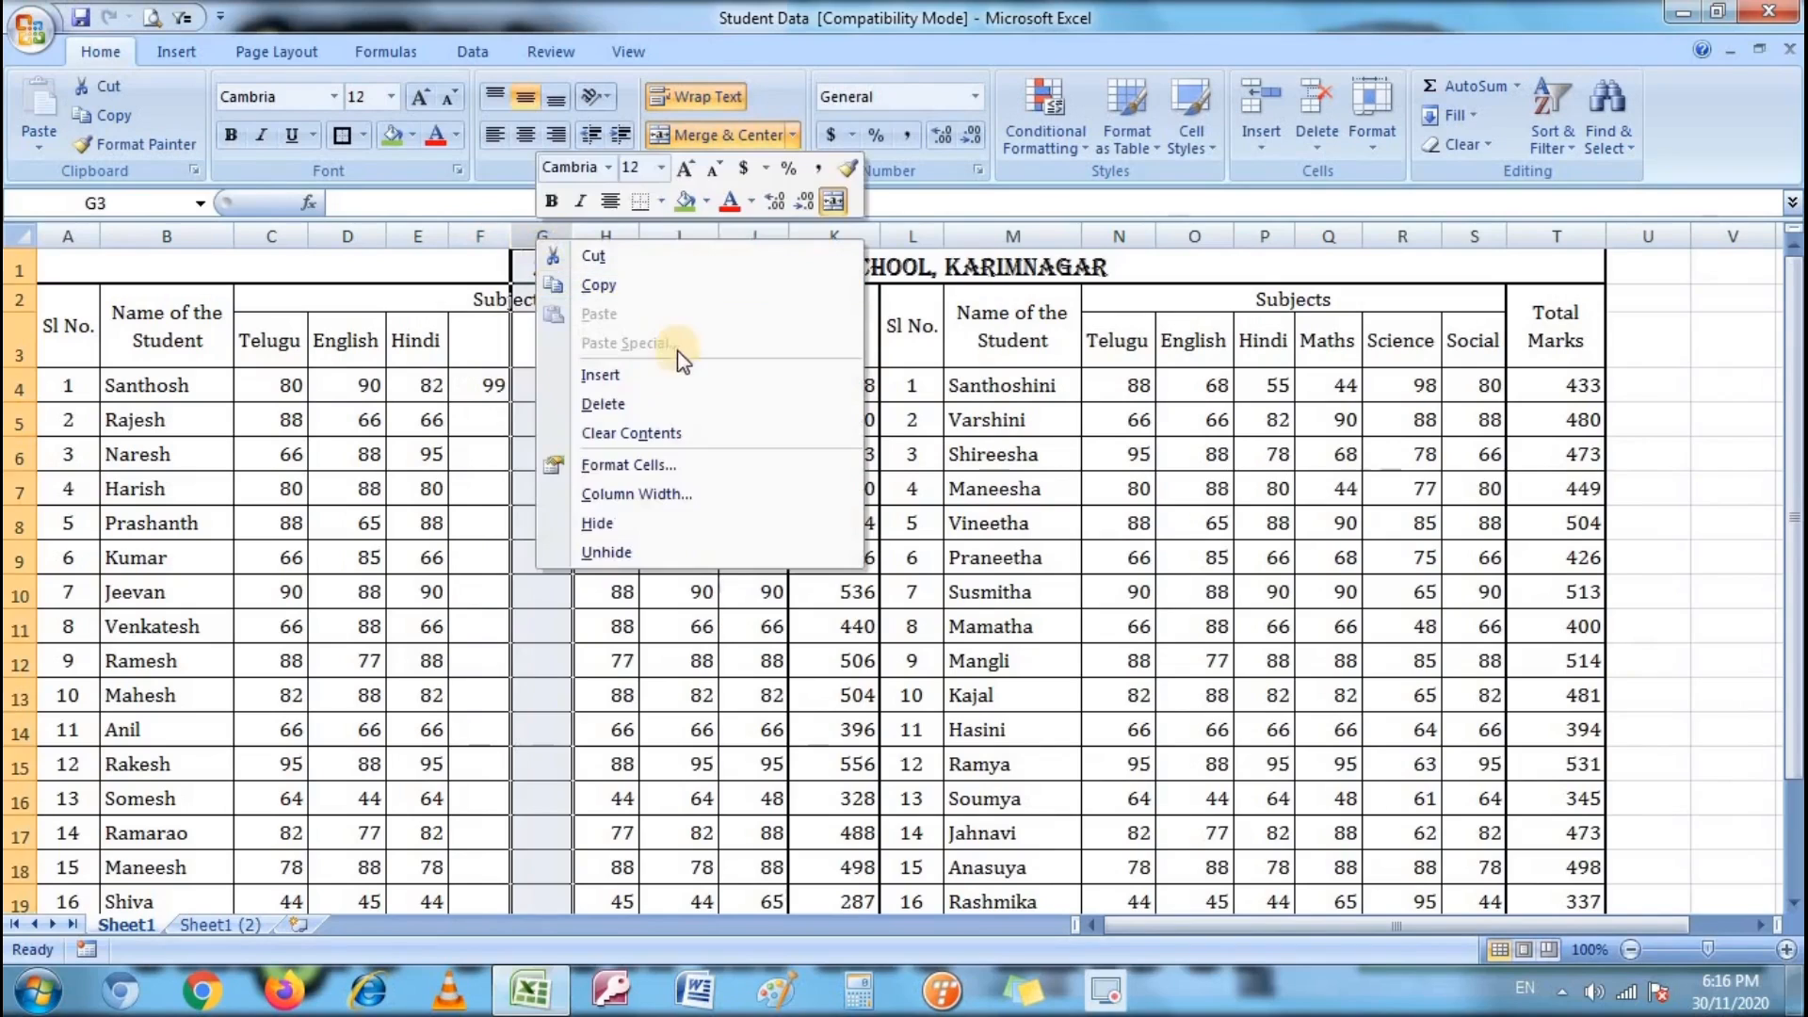
pyautogui.click(659, 375)
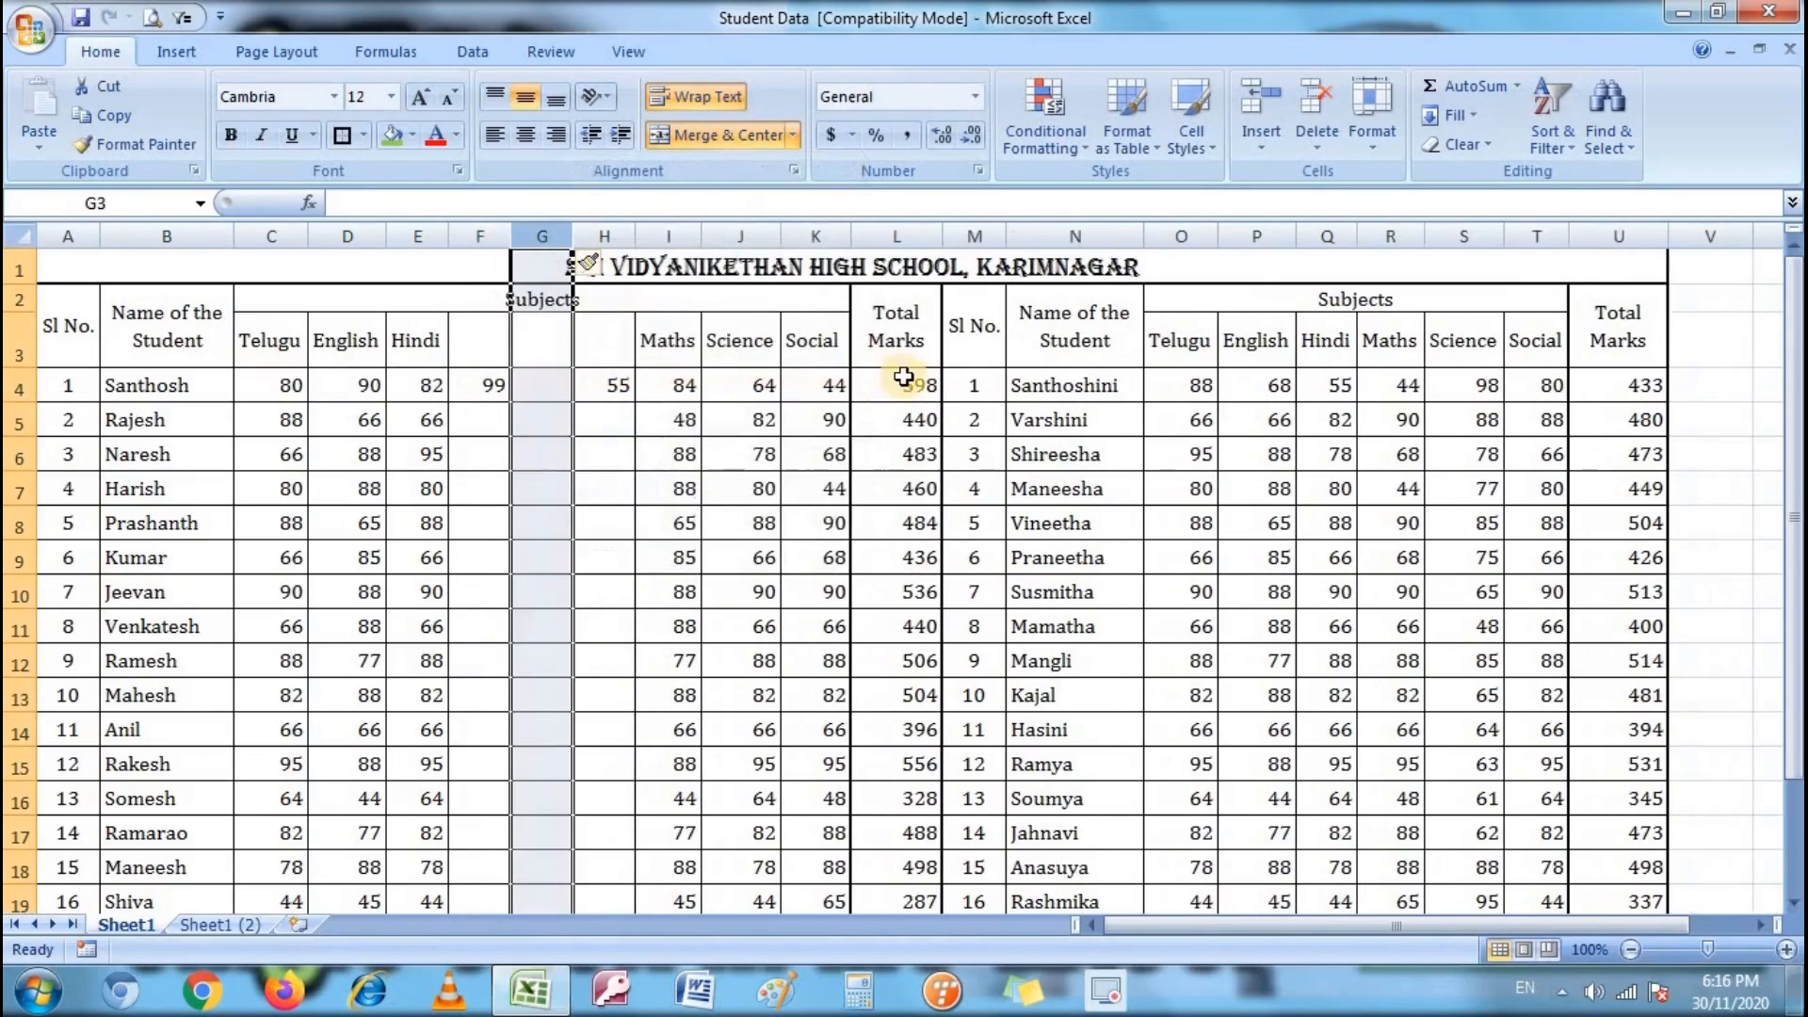
pyautogui.click(536, 386)
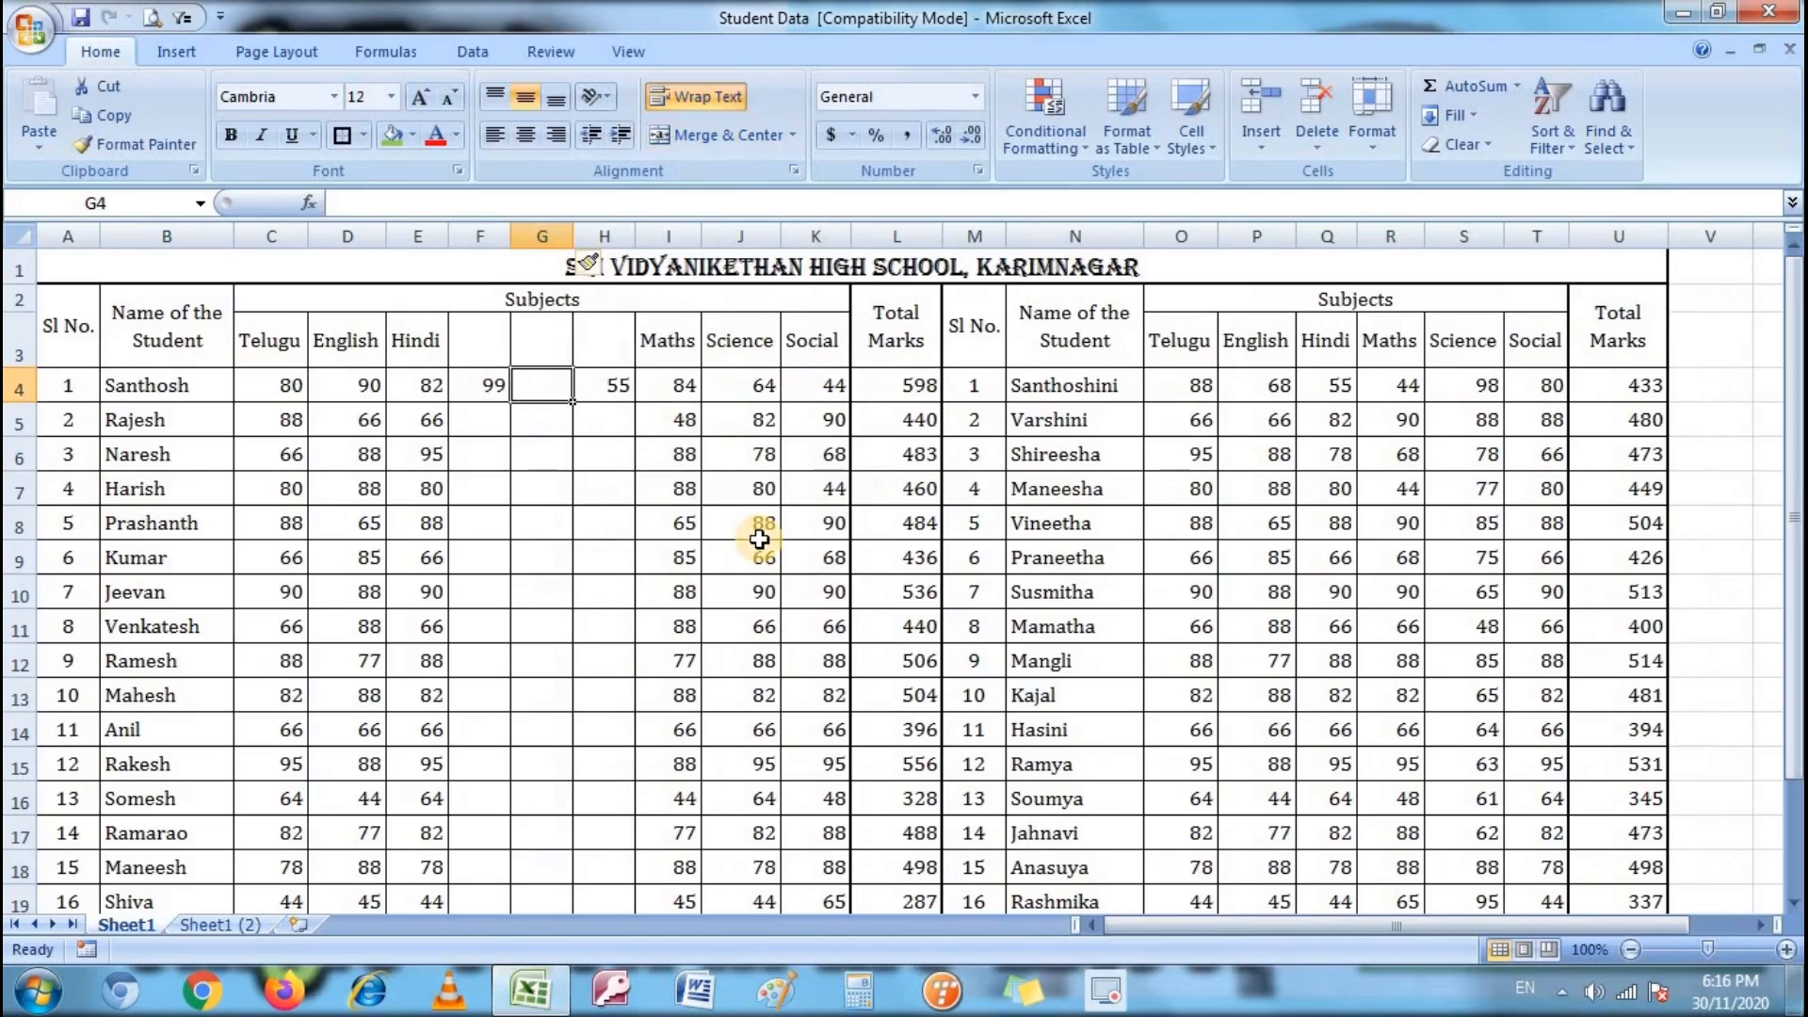
pyautogui.write('899')
pyautogui.press('BackSpace')
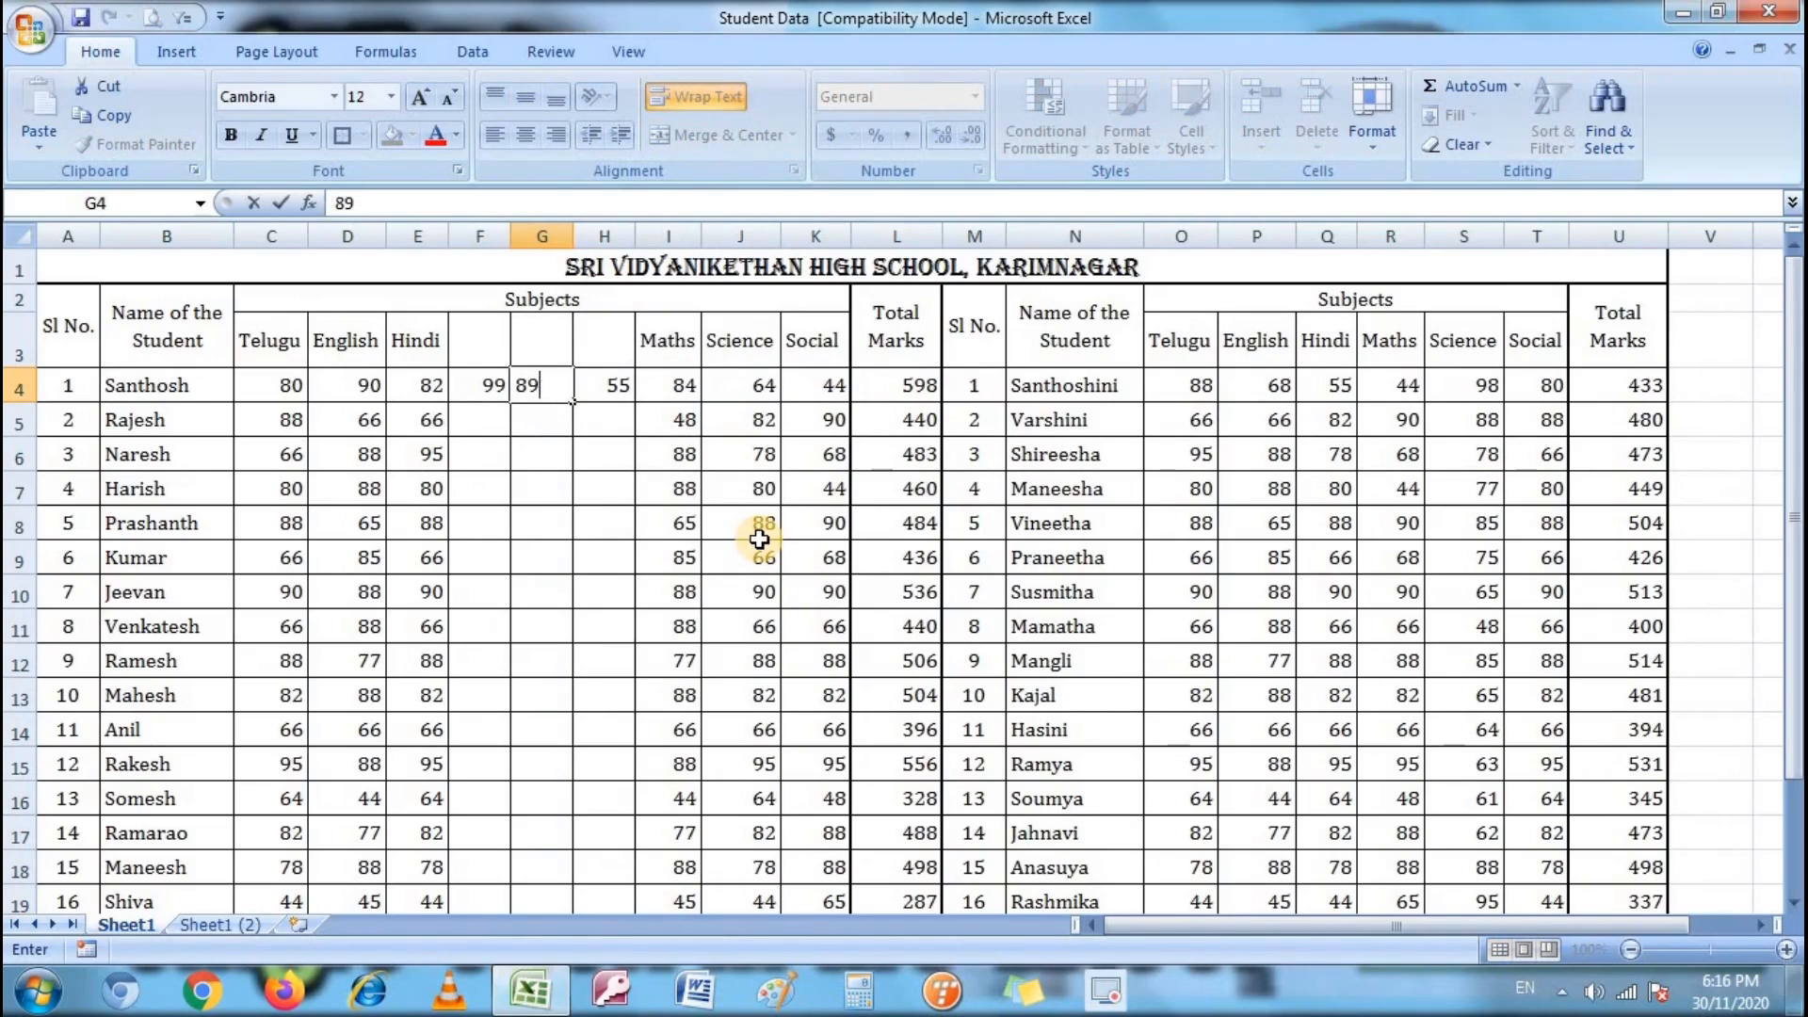
pyautogui.press('BackSpace')
pyautogui.write('9')
pyautogui.press('Return')
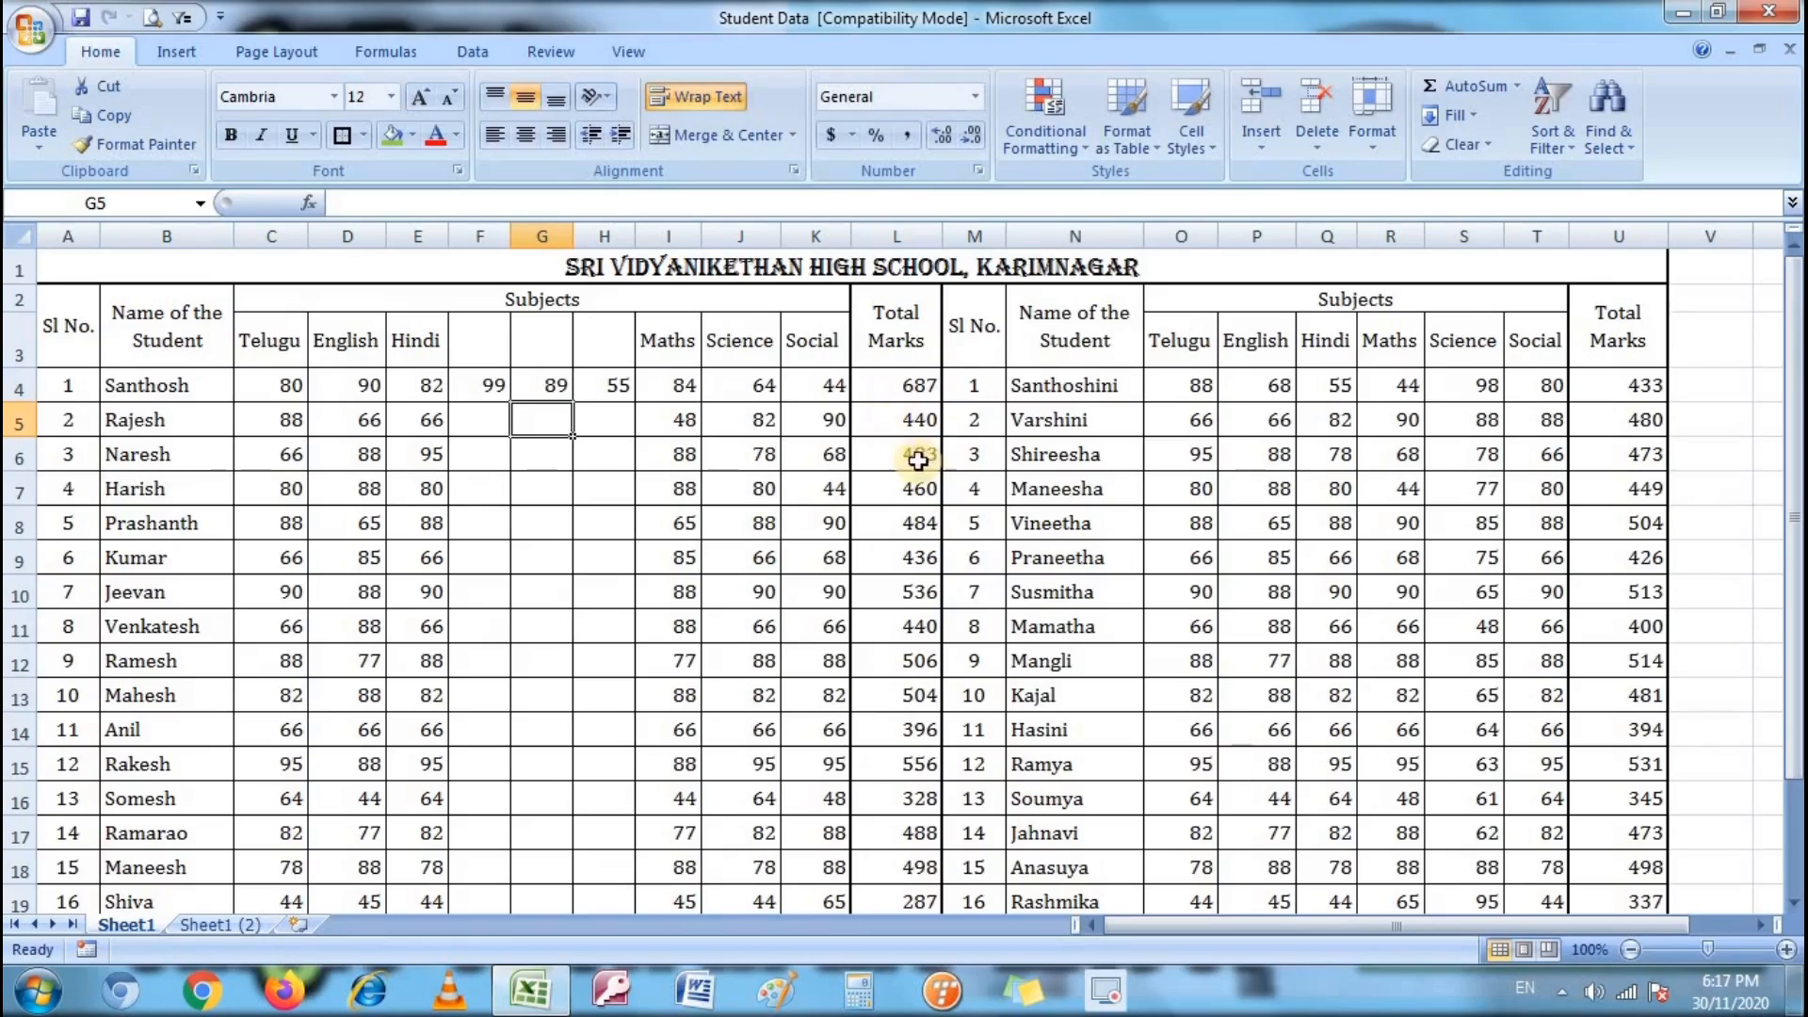
pyautogui.click(625, 486)
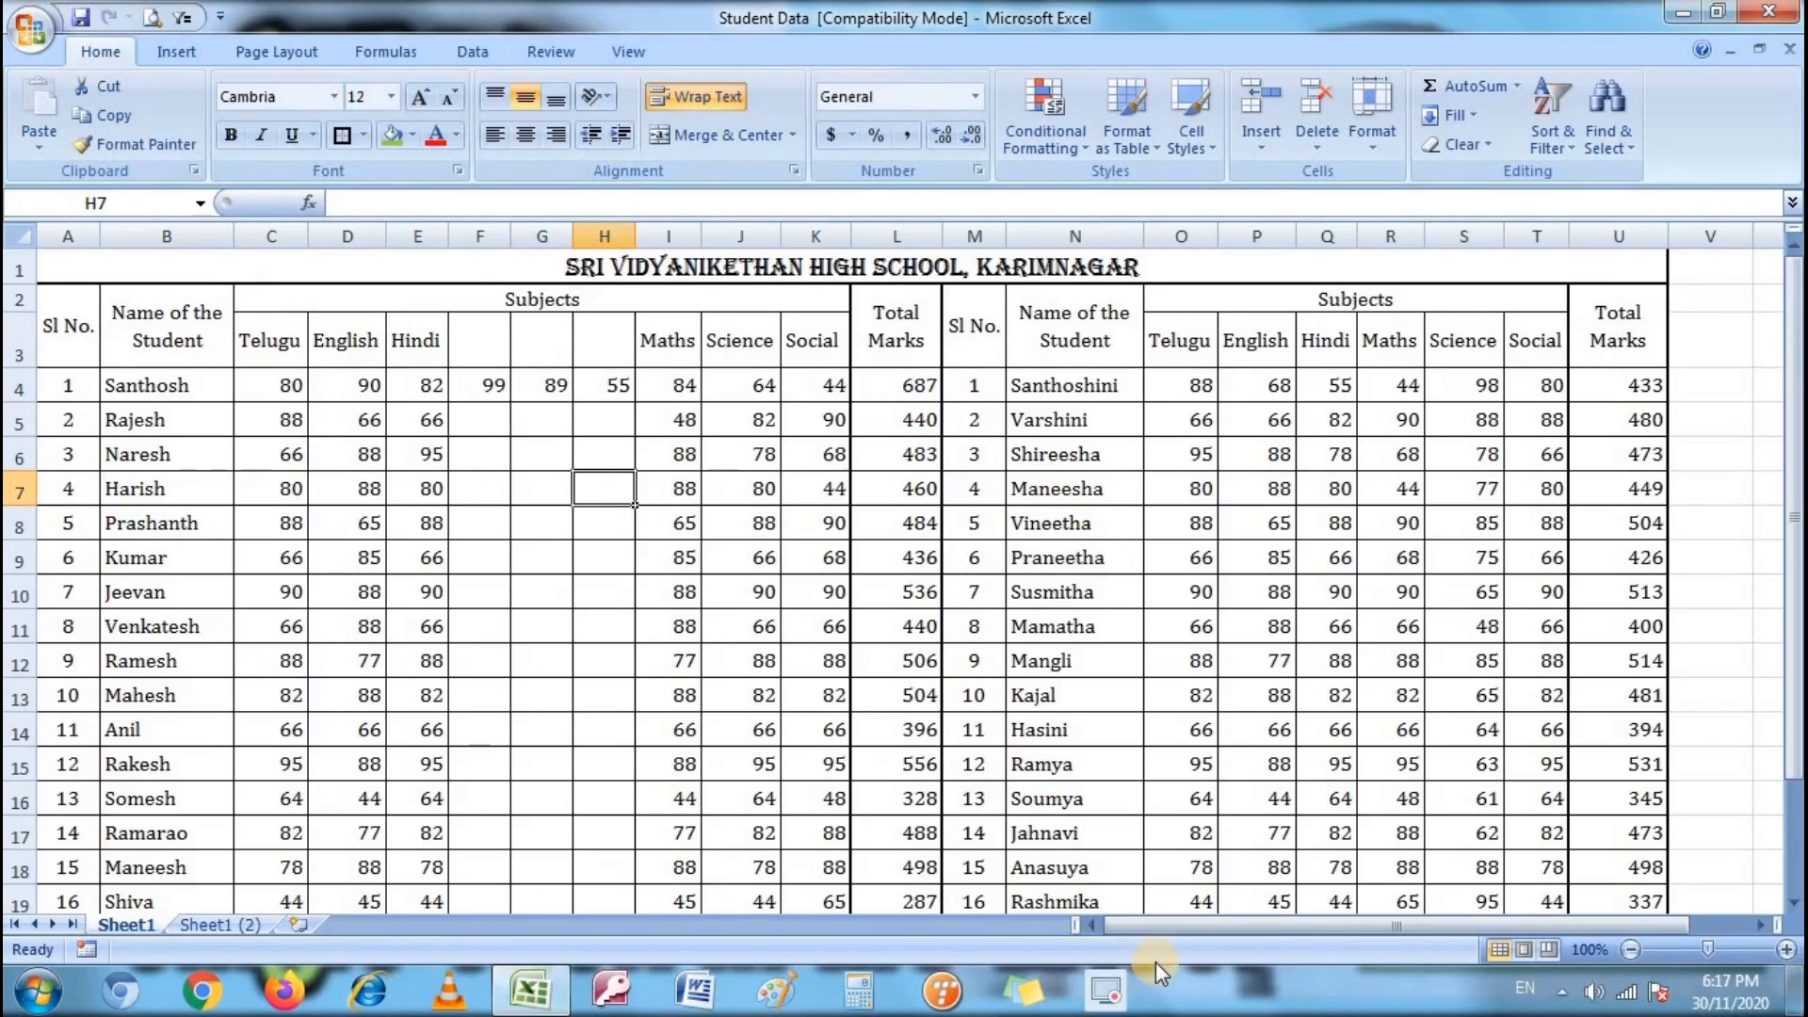